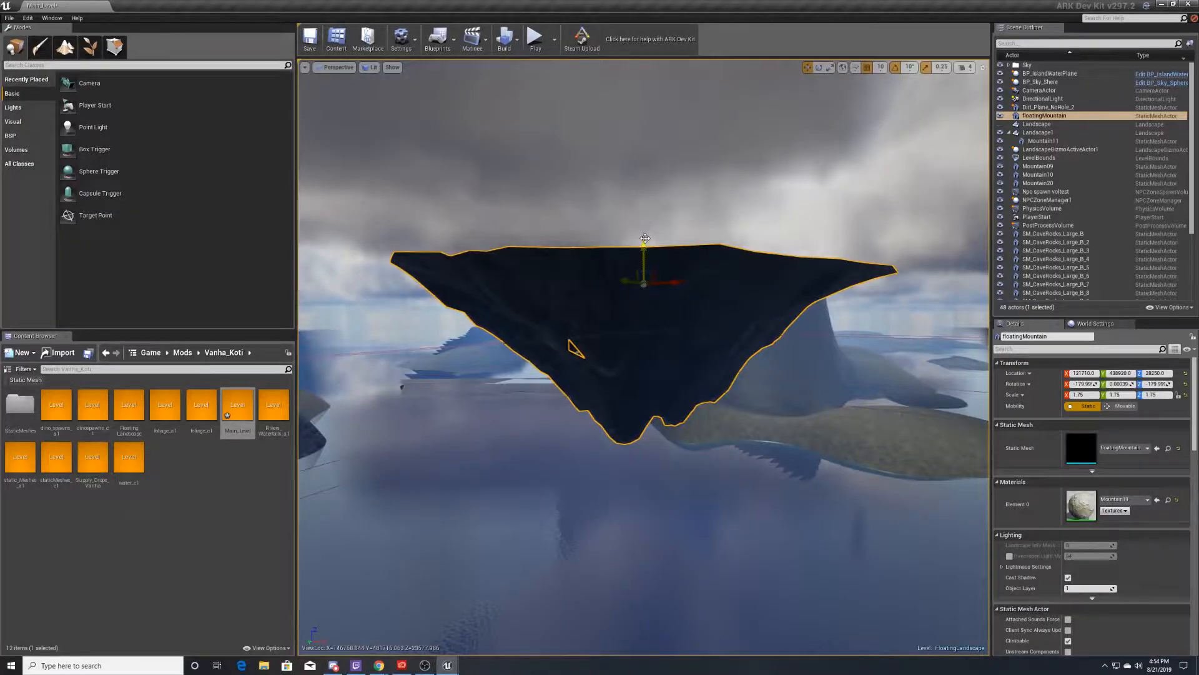
Step: Load the staticMeshes_c1, foliage_c1 and water_c1 sublevels from the Levels window
click(447, 666)
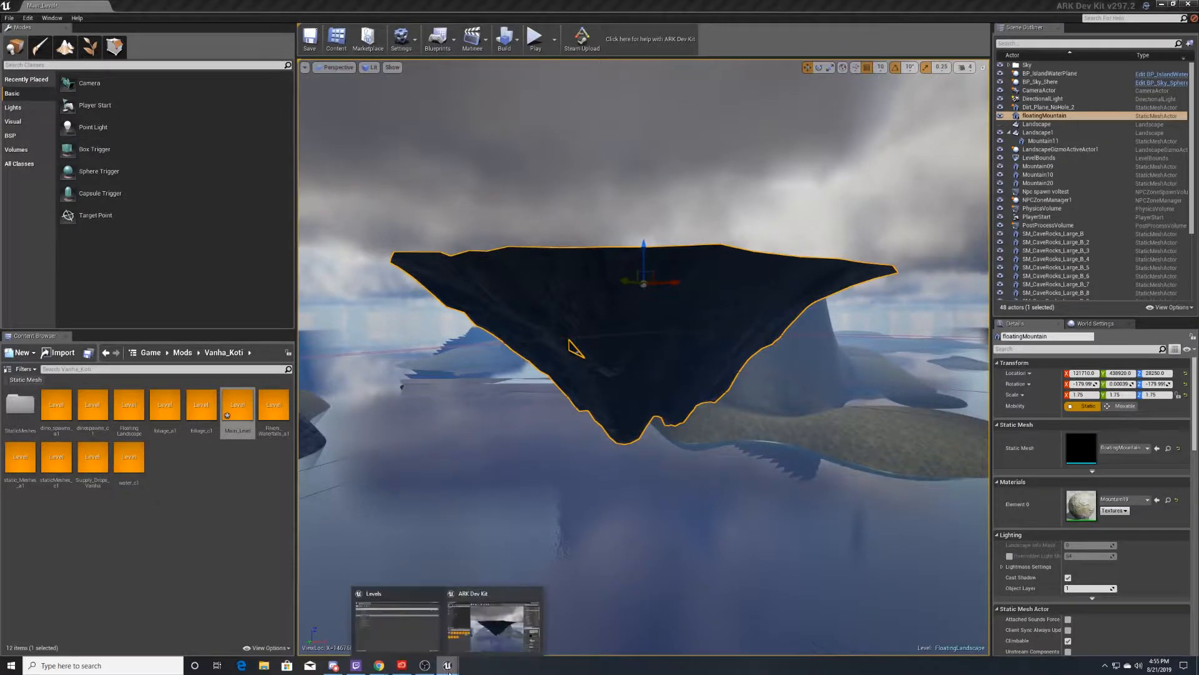
click(397, 621)
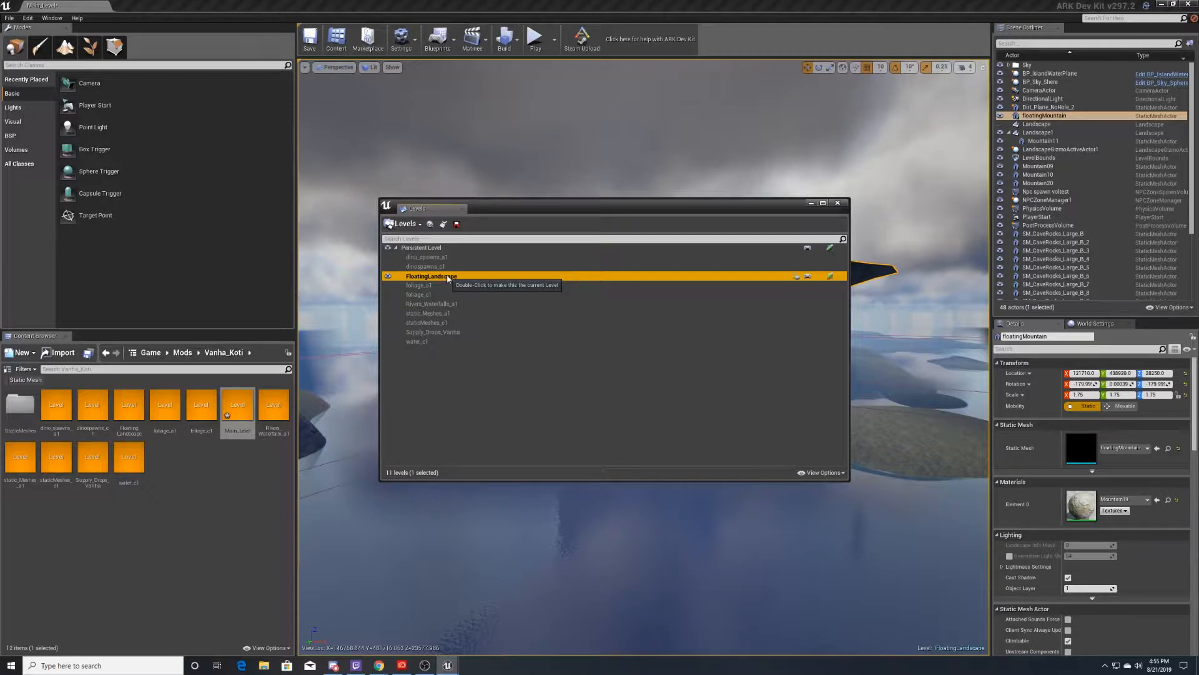
double_click(427, 323)
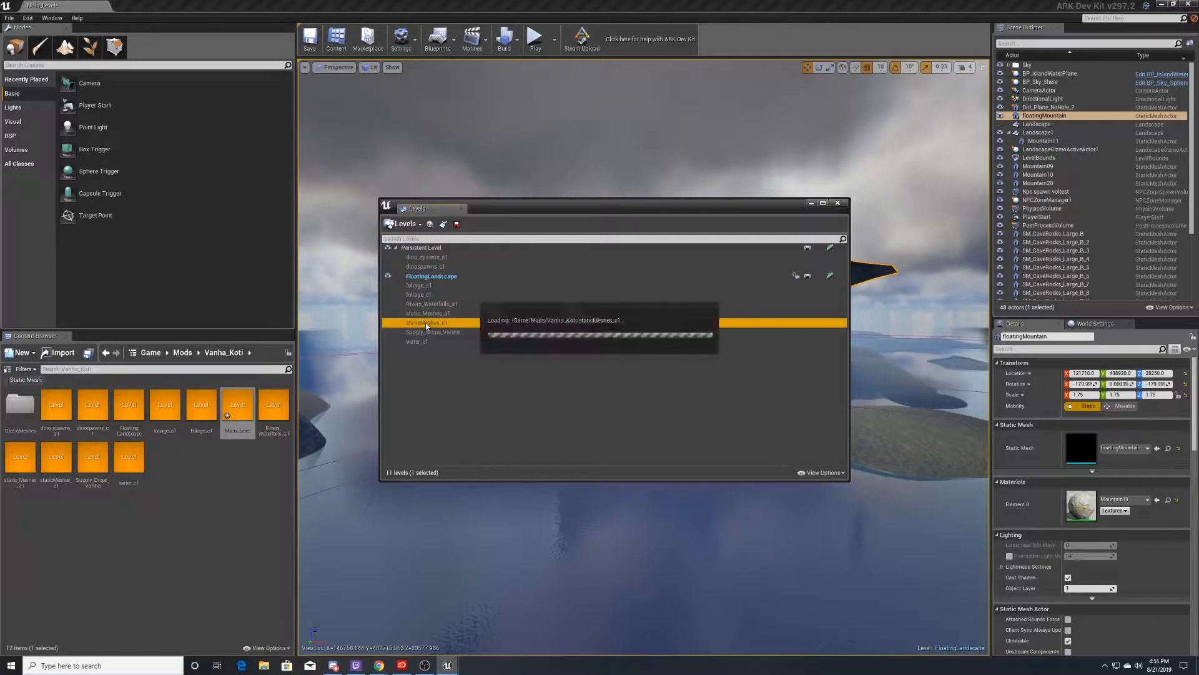
click(440, 294)
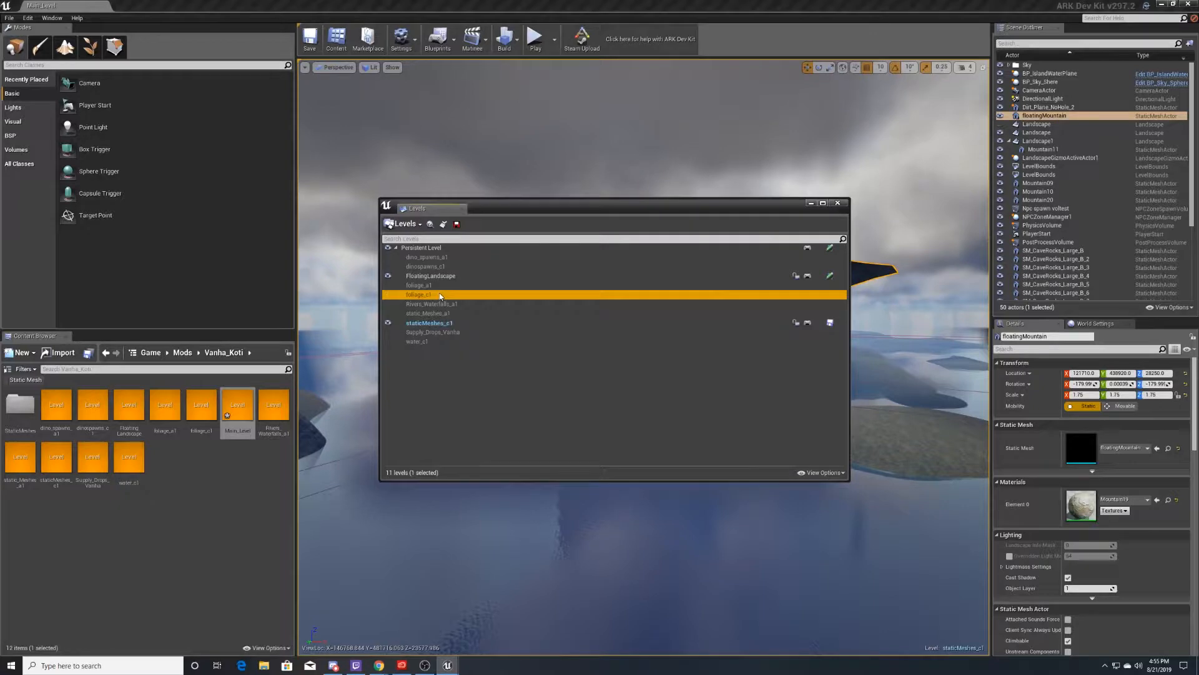
double_click(440, 295)
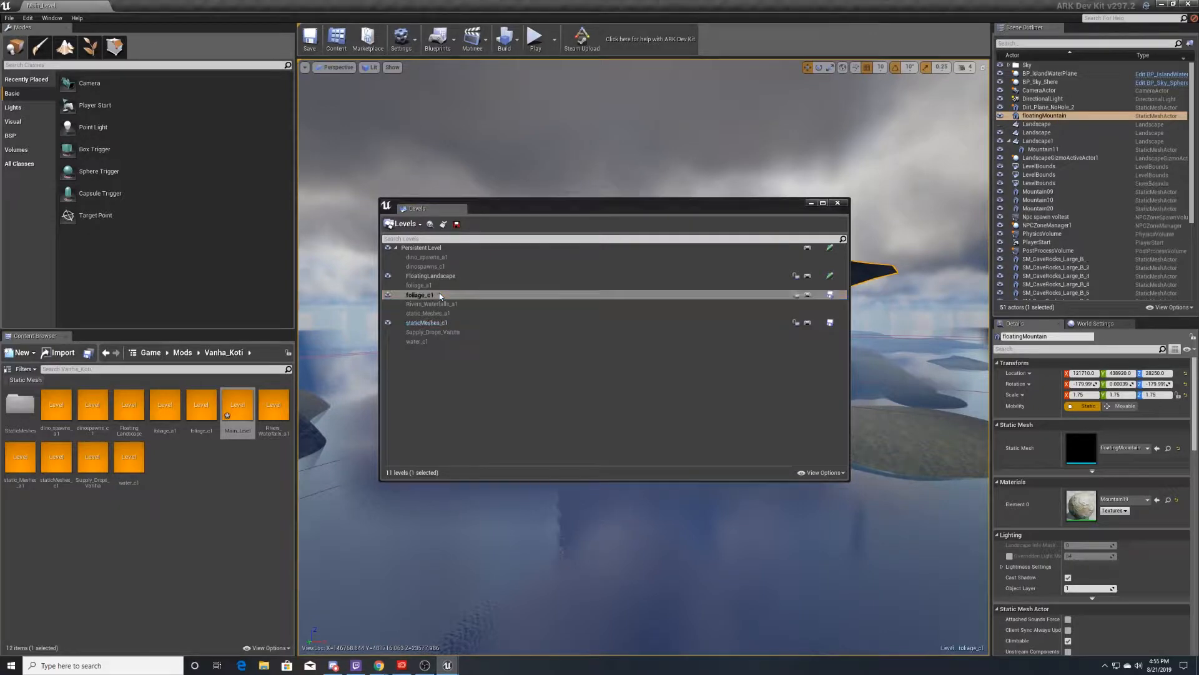
click(438, 341)
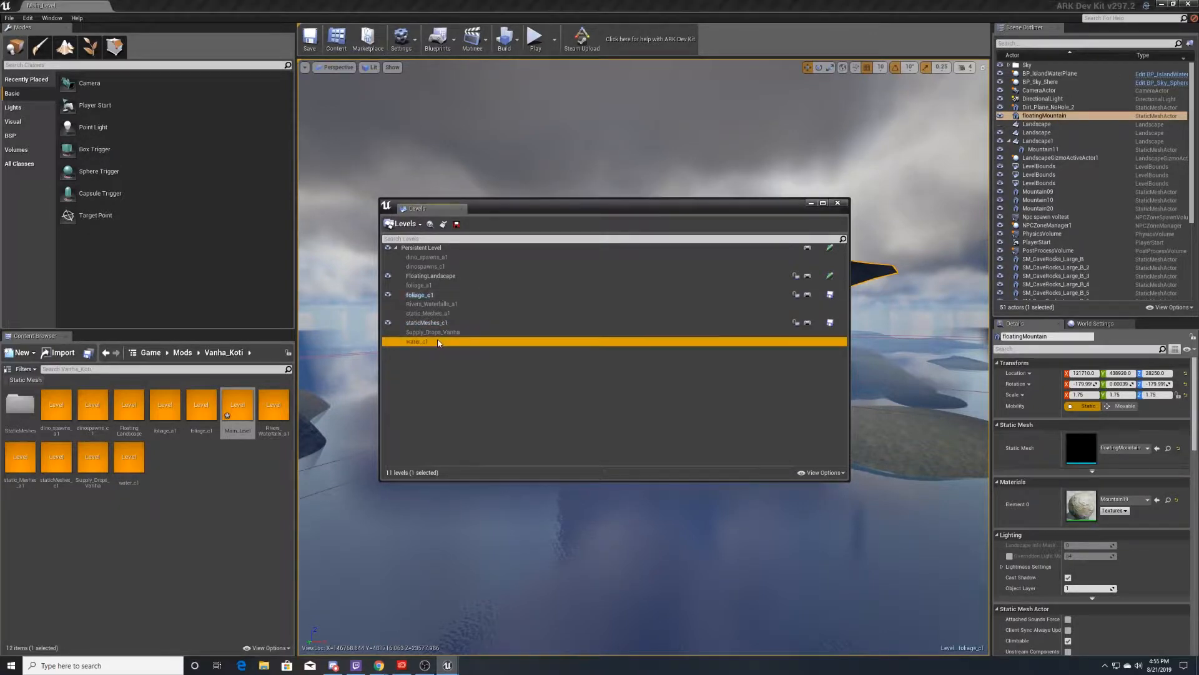
double_click(438, 341)
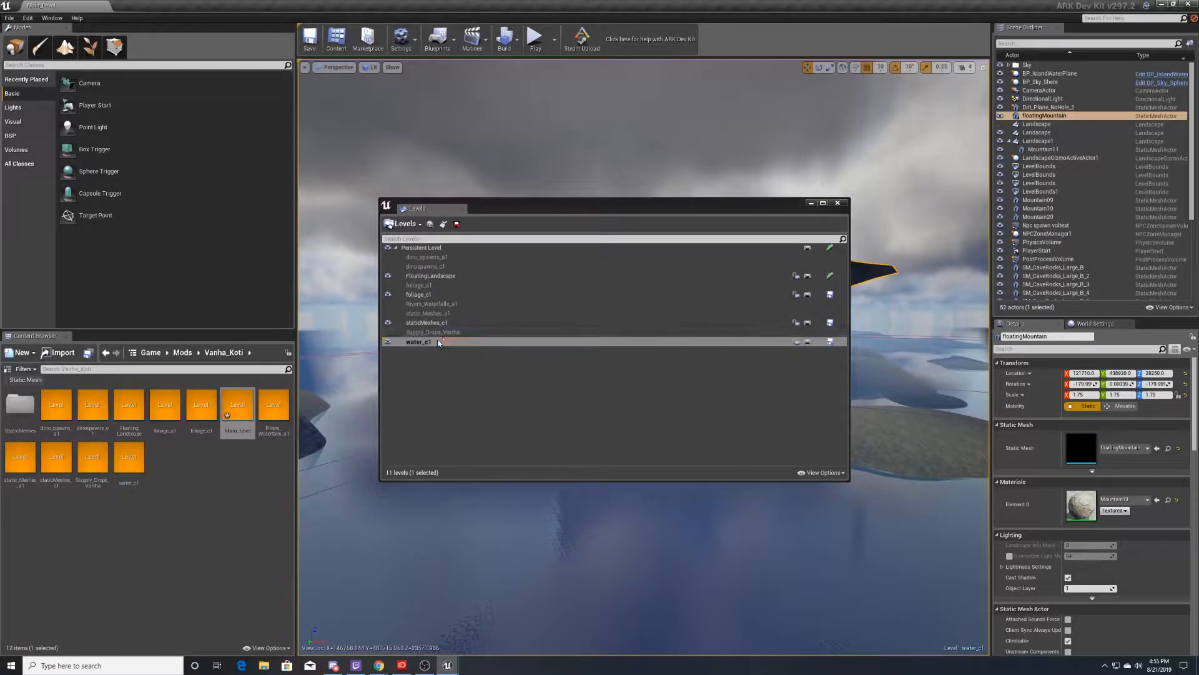
Step: Make FloatingLandscape the current level and minimize the Levels window
click(438, 277)
double_click(478, 277)
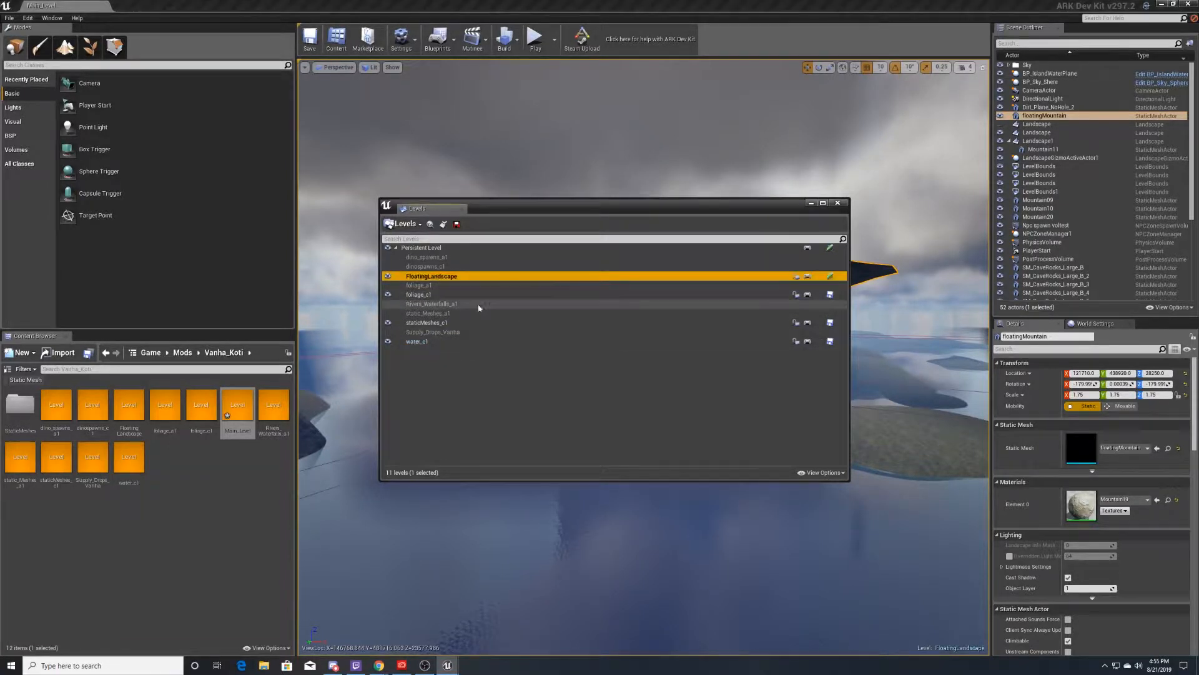
click(811, 203)
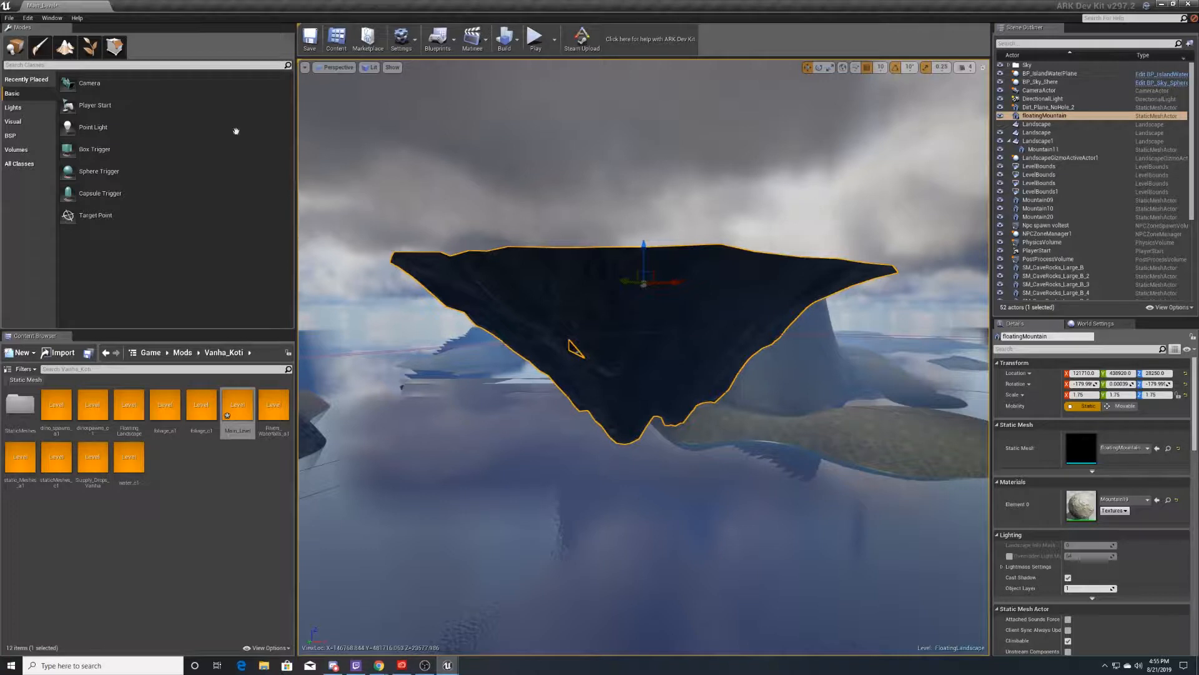
Step: Add landscape components beneath the floating mountain in landscape Manage mode
click(67, 50)
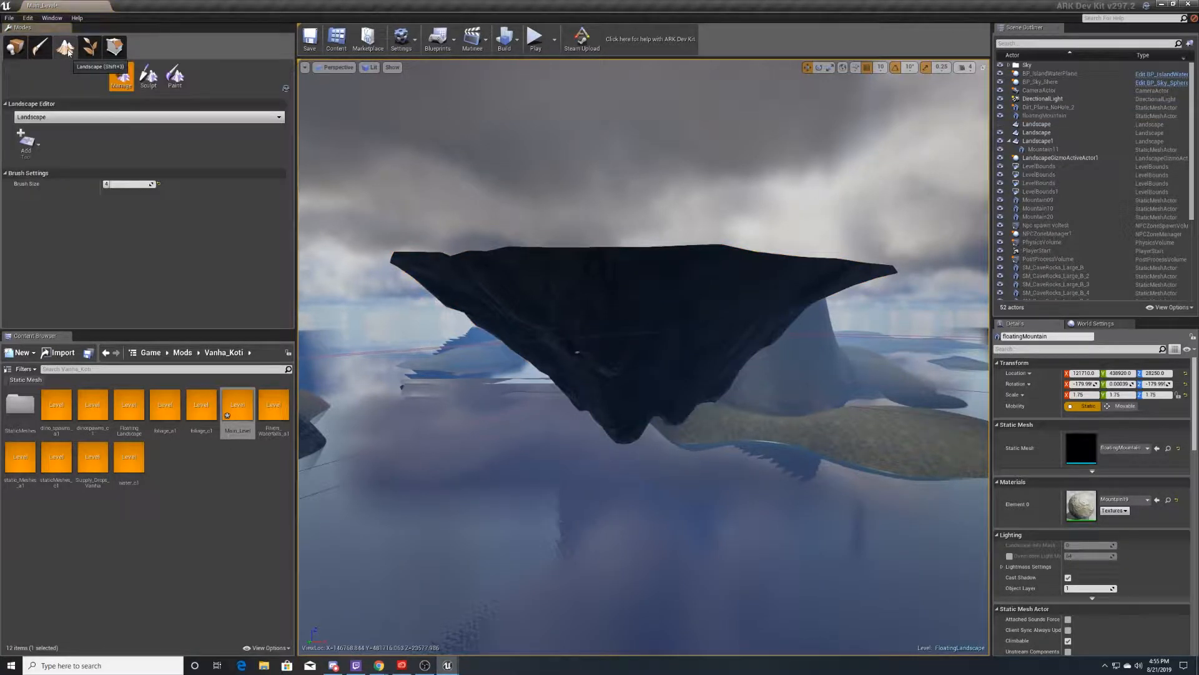
click(51, 118)
click(58, 87)
click(26, 141)
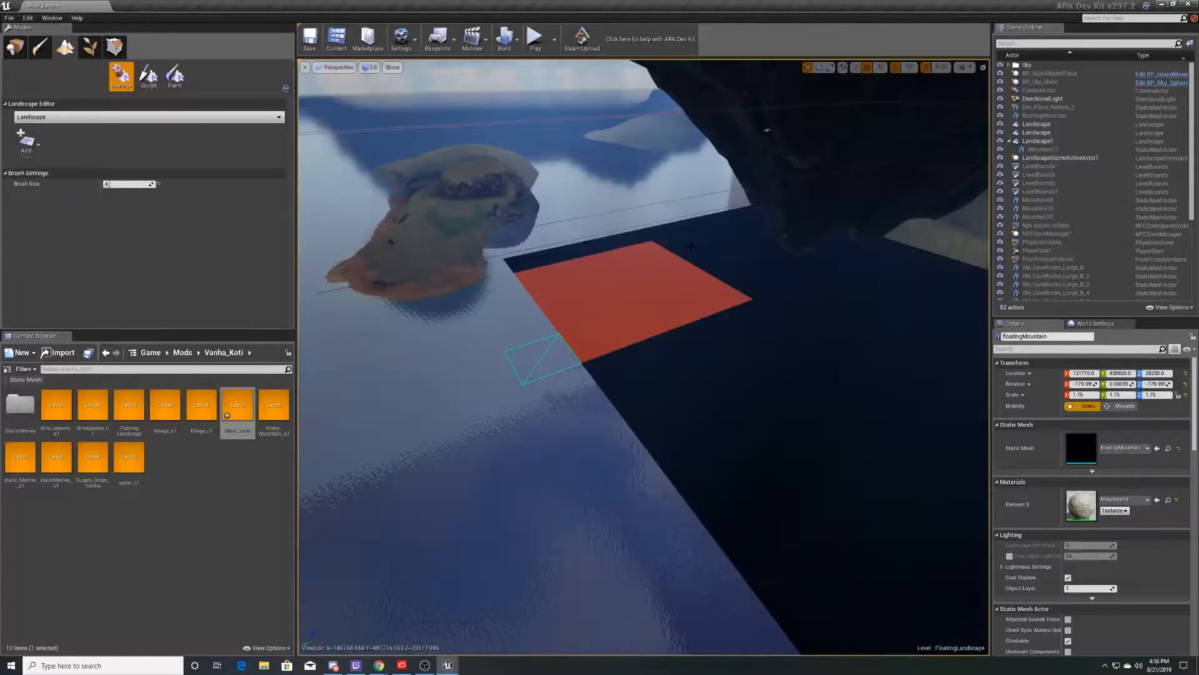
right_drag(691, 247, 656, 281)
right_drag(728, 250, 851, 279)
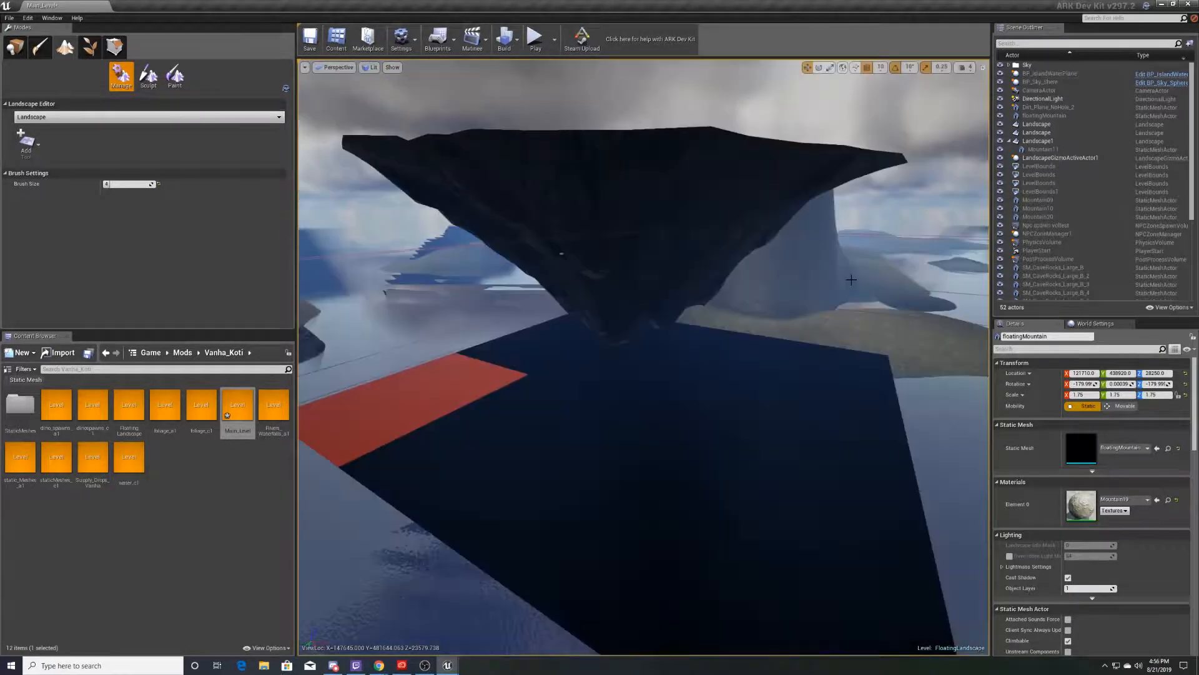
Step: Return to placement mode, select the dark landscape plane under the floating mountain, and open the world settings
click(15, 47)
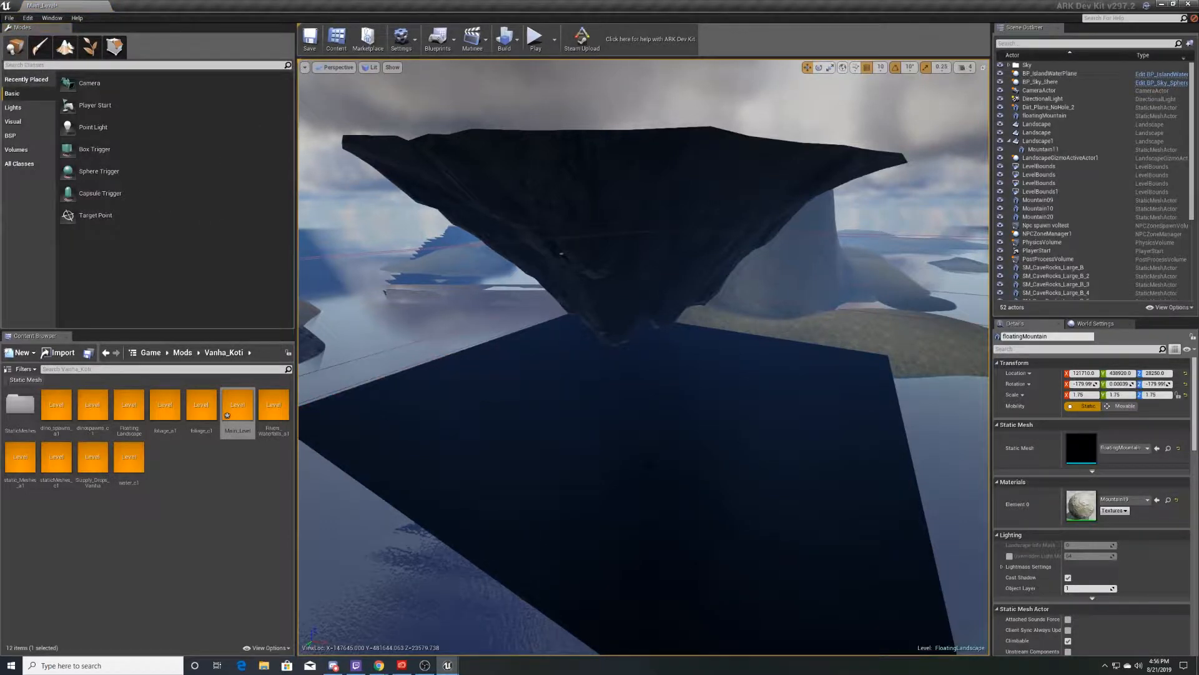
click(650, 464)
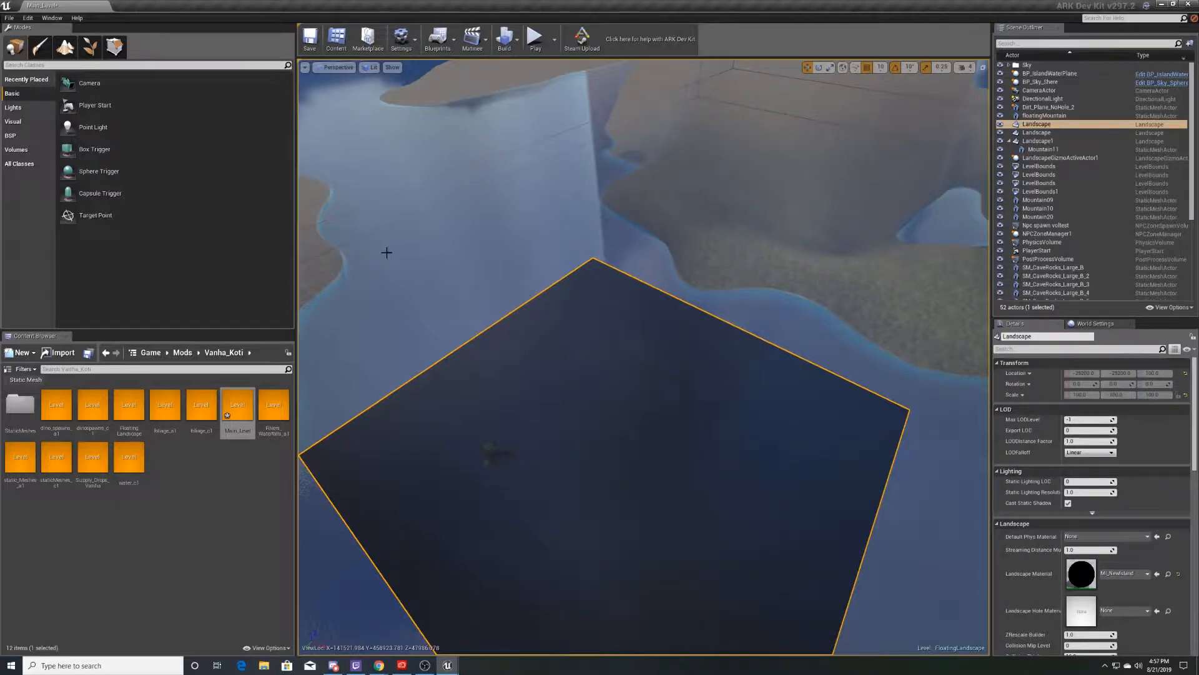
click(1095, 325)
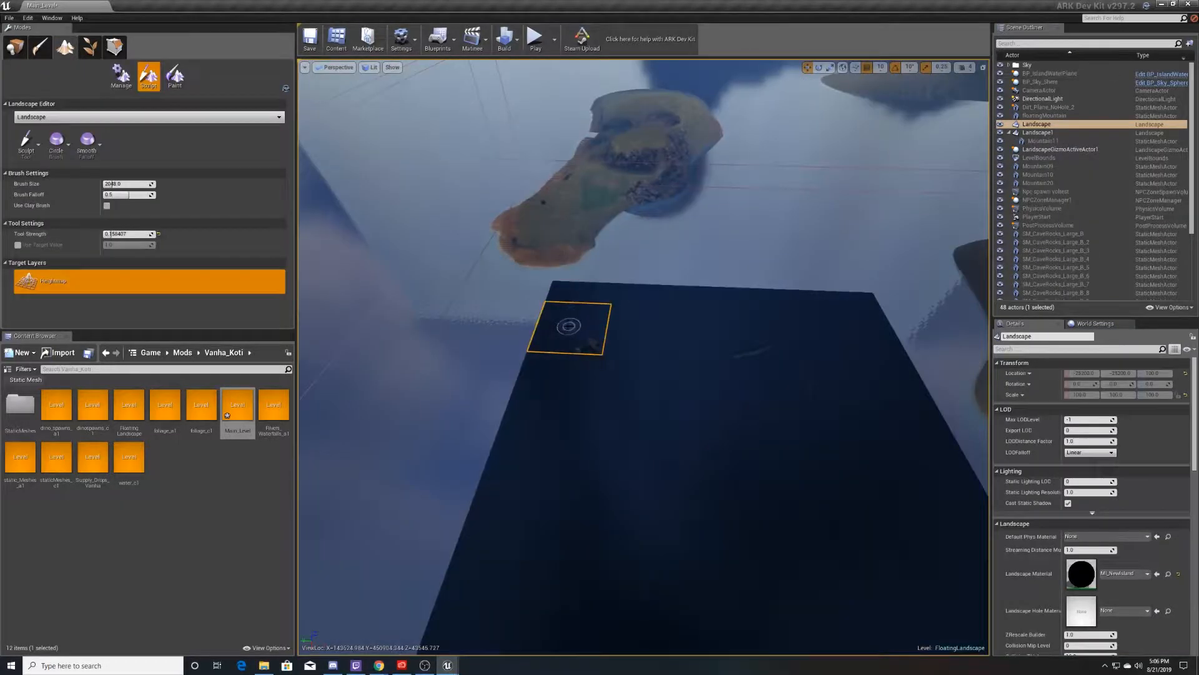
Step: Extend the landscape outward near its corner by adding components with the Add component tool
right_drag(568, 325, 609, 310)
key(w)
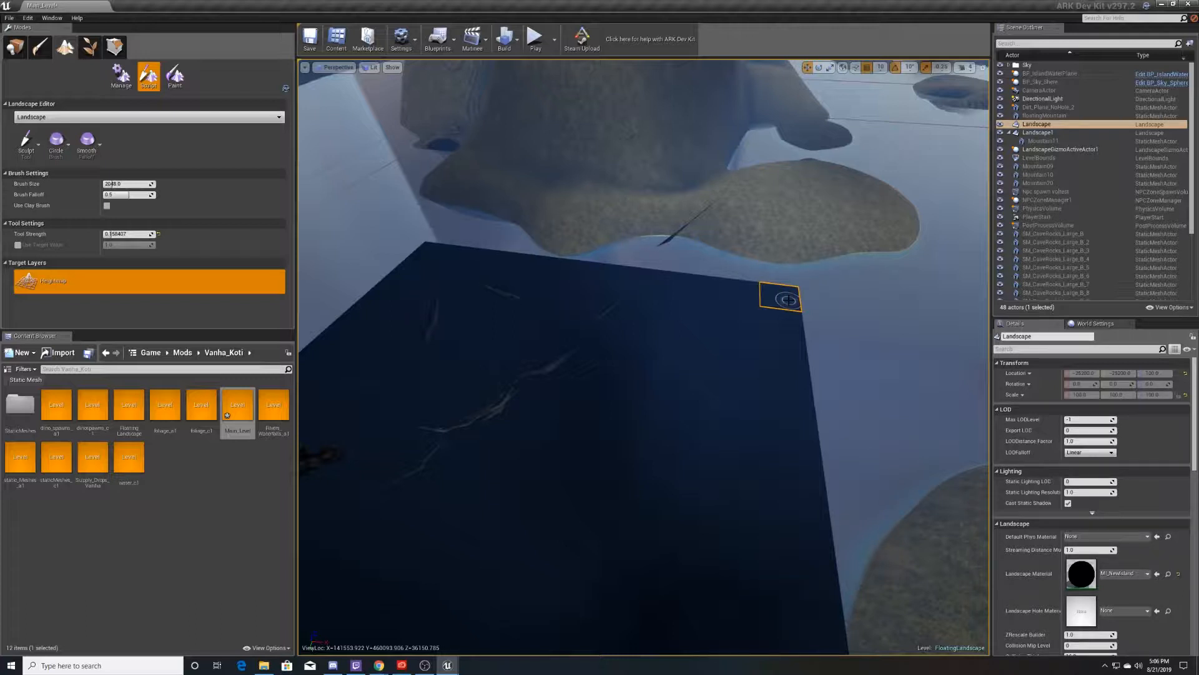
click(121, 76)
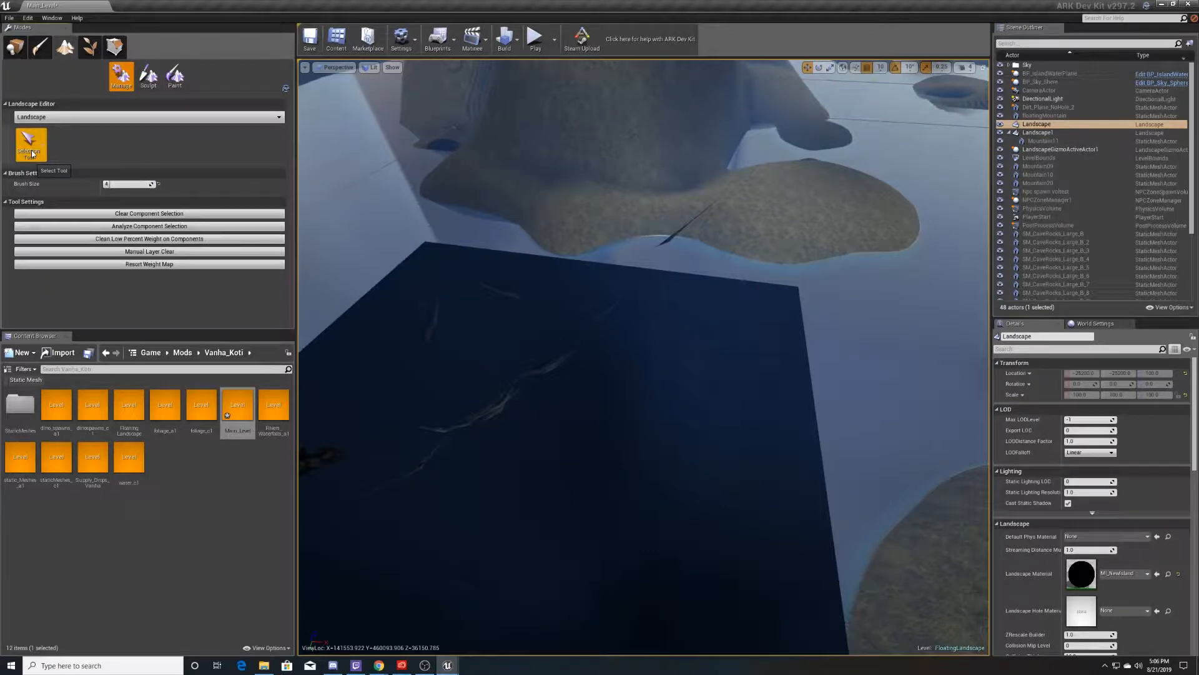
click(31, 154)
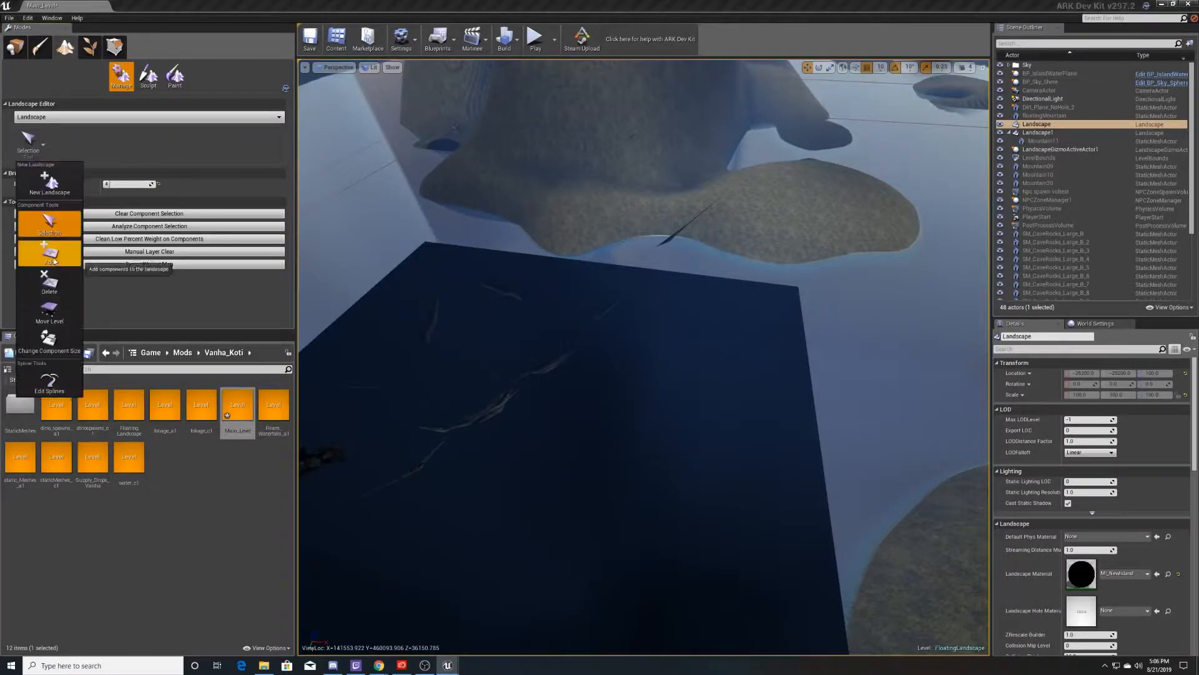
click(31, 250)
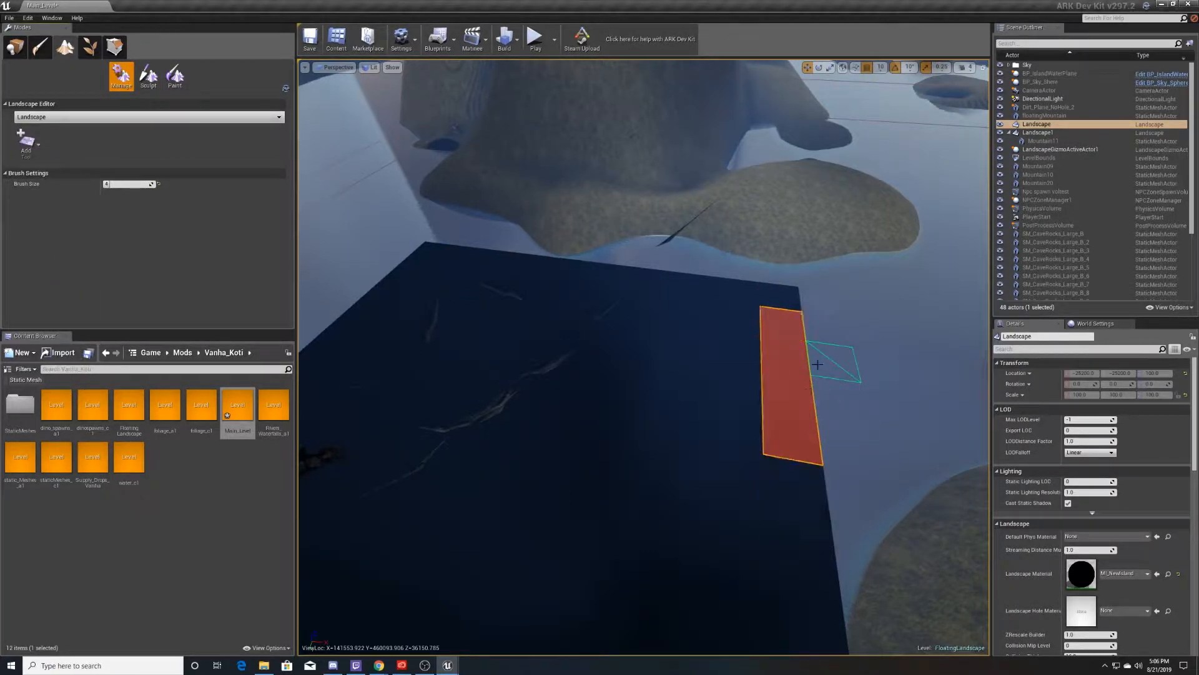
click(814, 362)
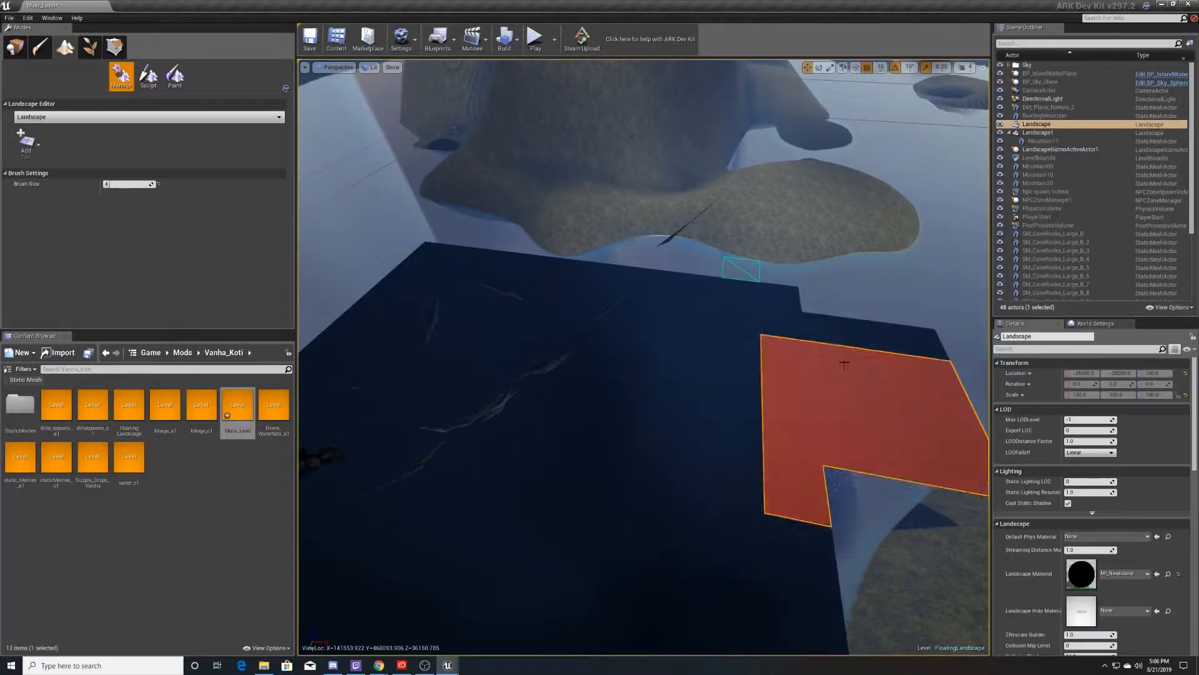
right_drag(862, 294, 912, 249)
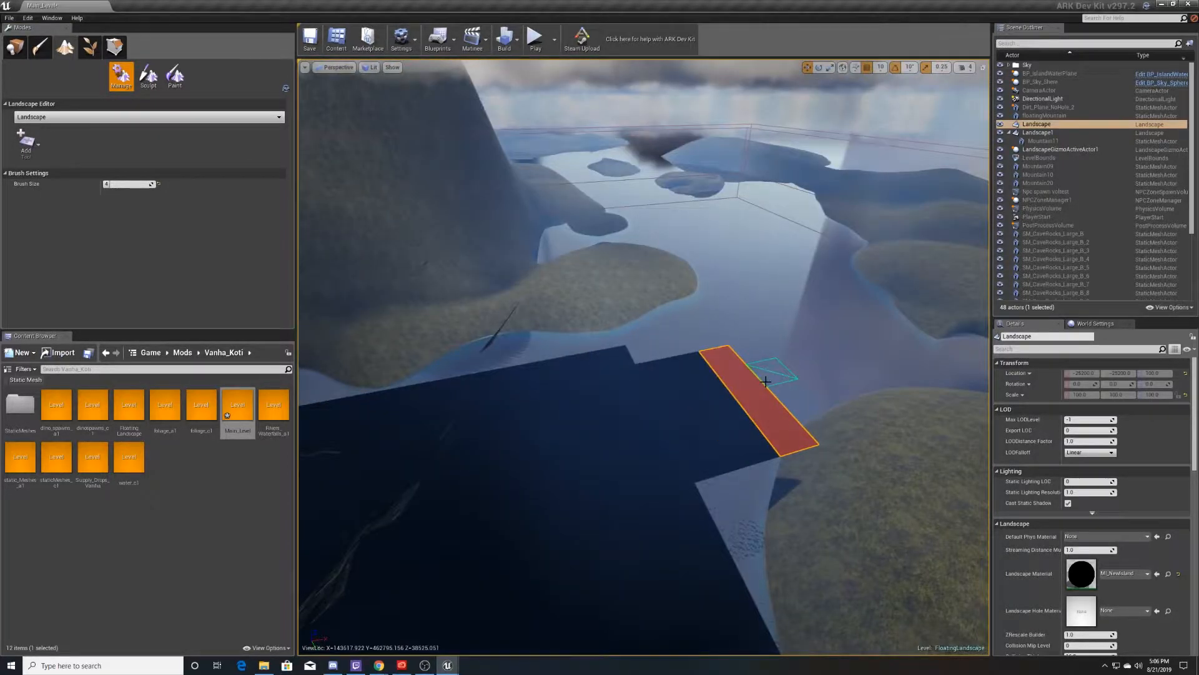
click(768, 381)
click(872, 364)
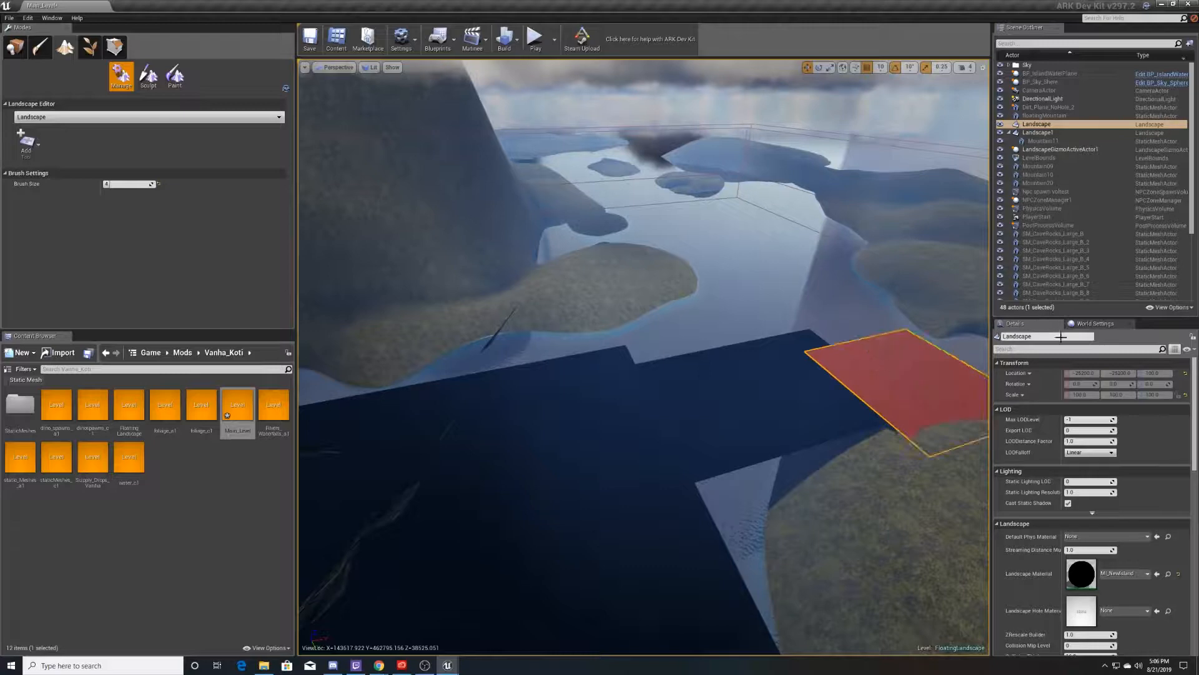
Step: Undo the landscape components added past the plane's edge
key(ctrl+z)
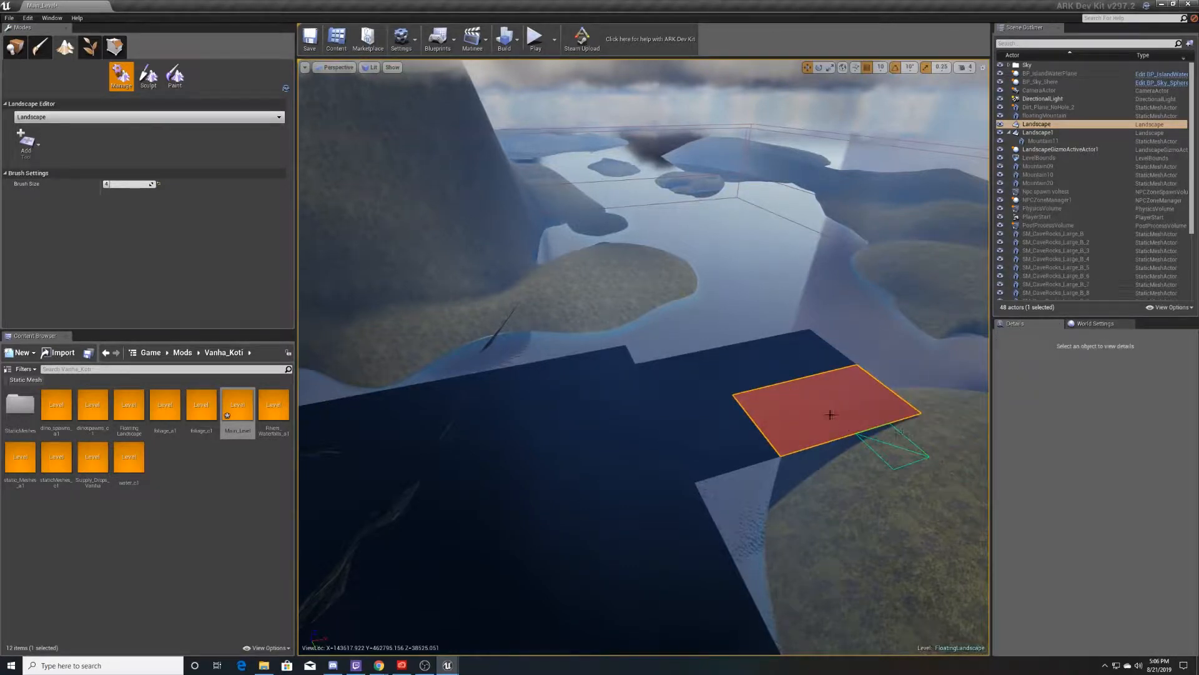
key(ctrl+z)
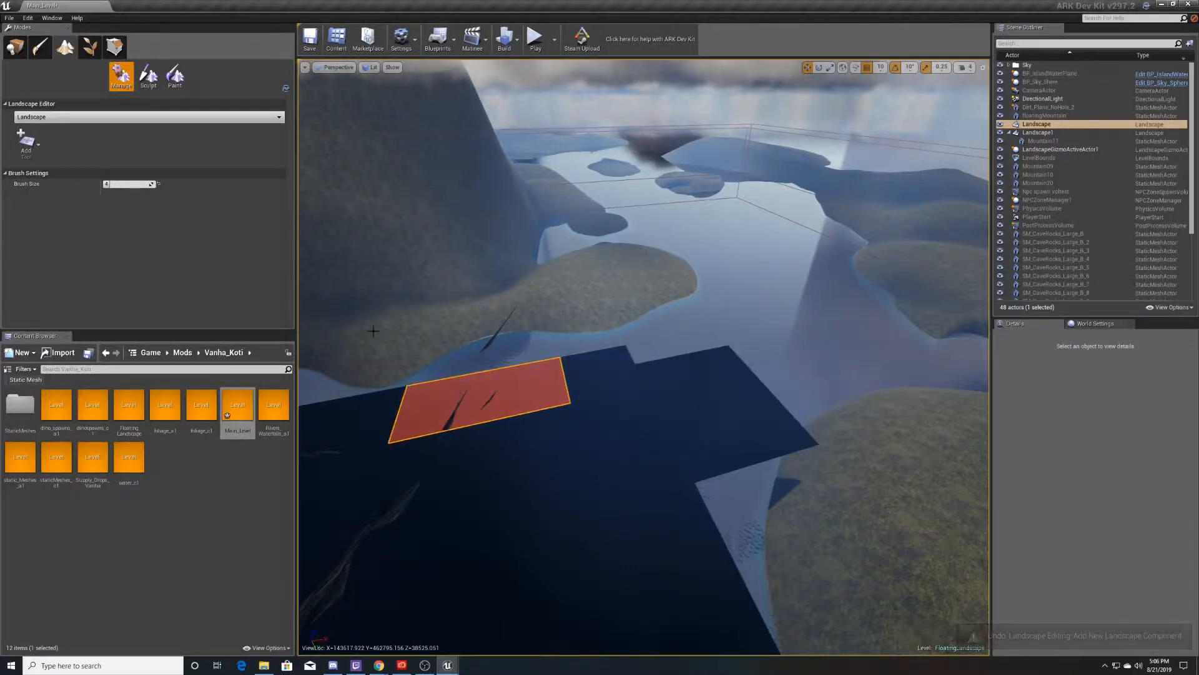
key(ctrl+z)
click(632, 373)
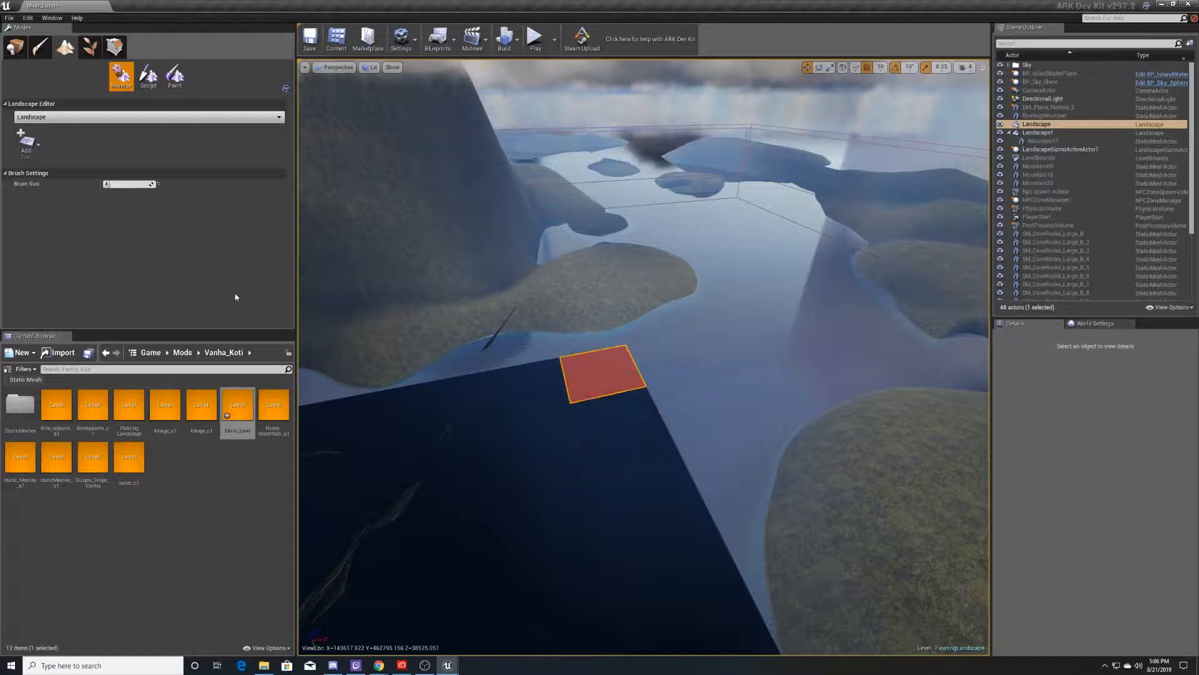
Step: Delete the component at the landscape's corner with the Delete tool, using a brush size of 1
click(26, 142)
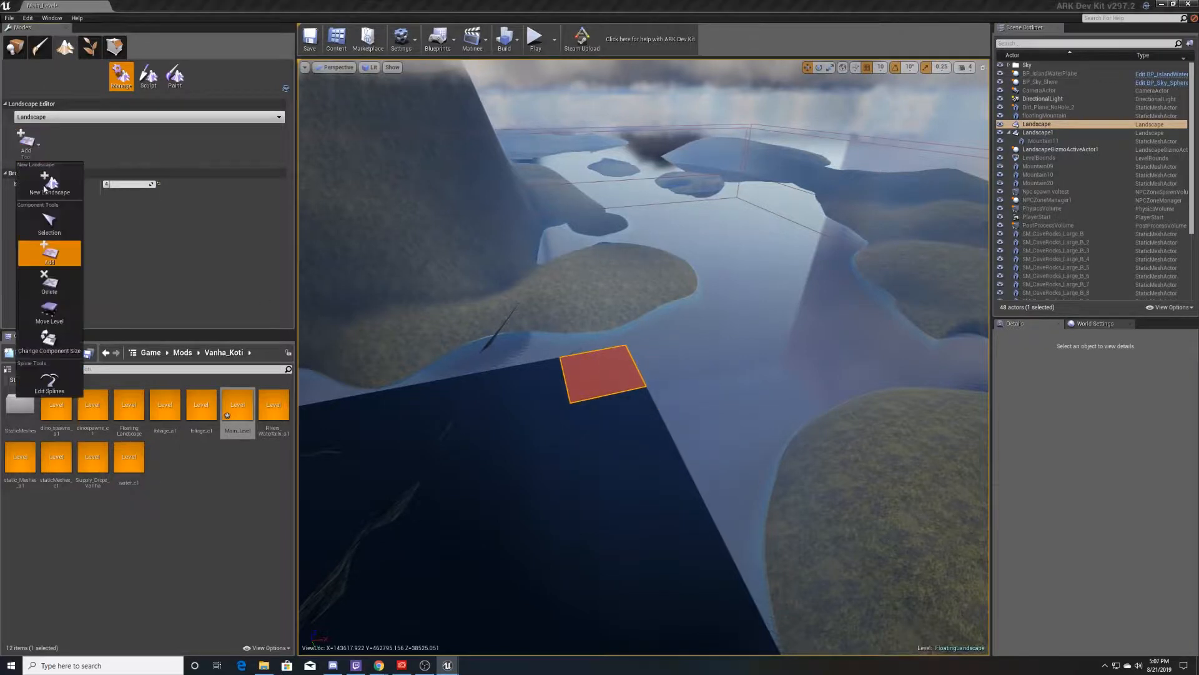
click(49, 282)
drag(134, 183, 108, 183)
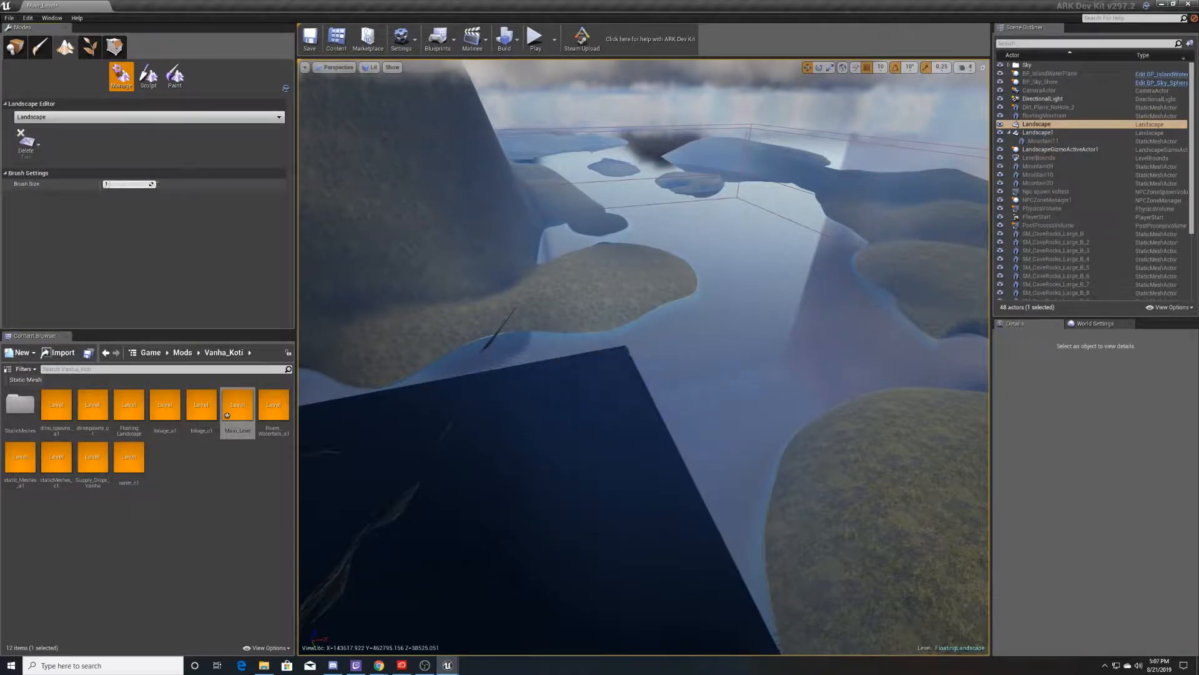
right_drag(707, 392, 684, 499)
key(d)
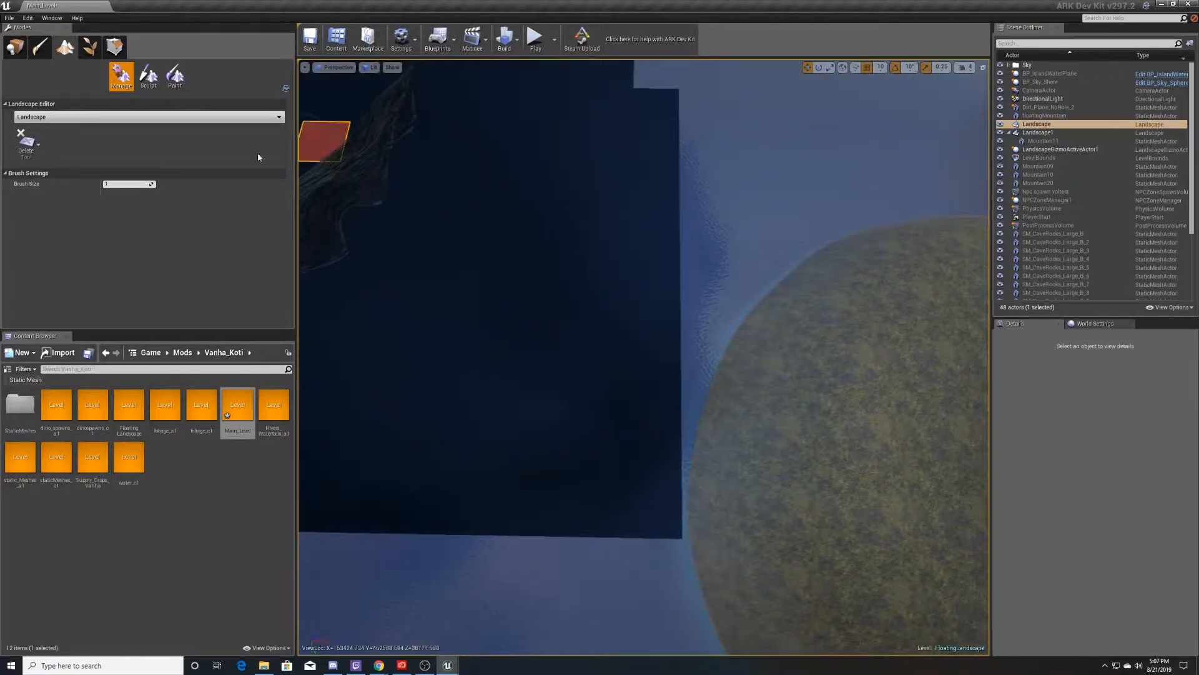
drag(135, 185, 155, 185)
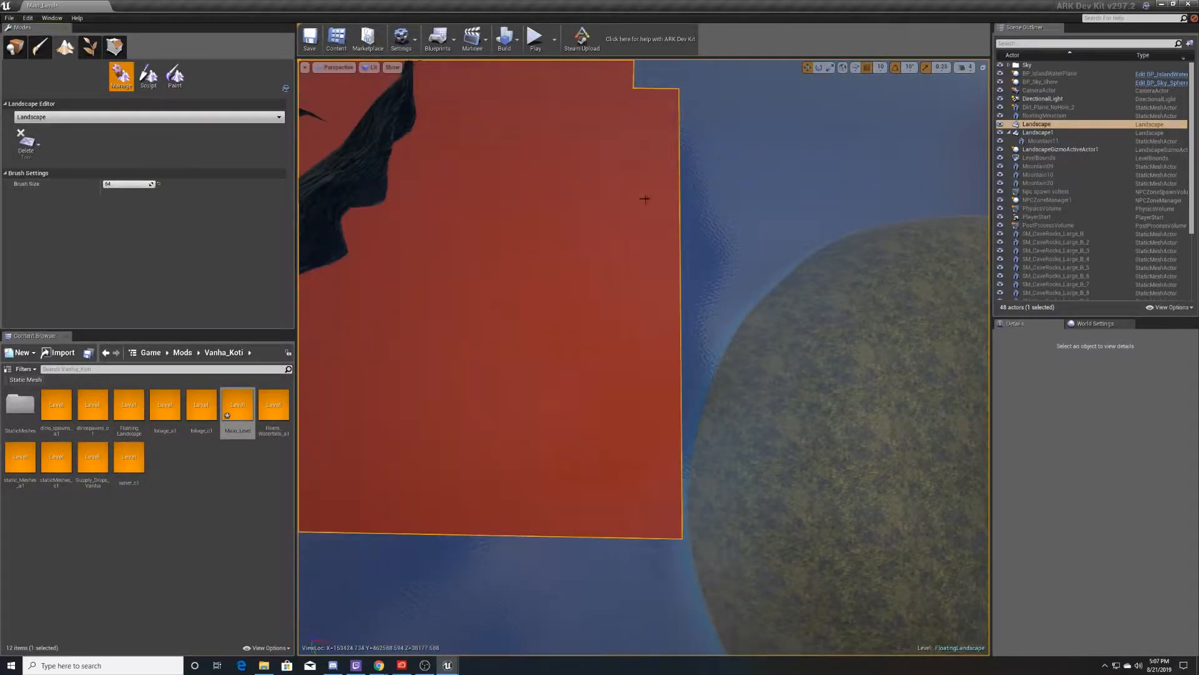
drag(137, 183, 106, 183)
right_drag(556, 126, 548, 81)
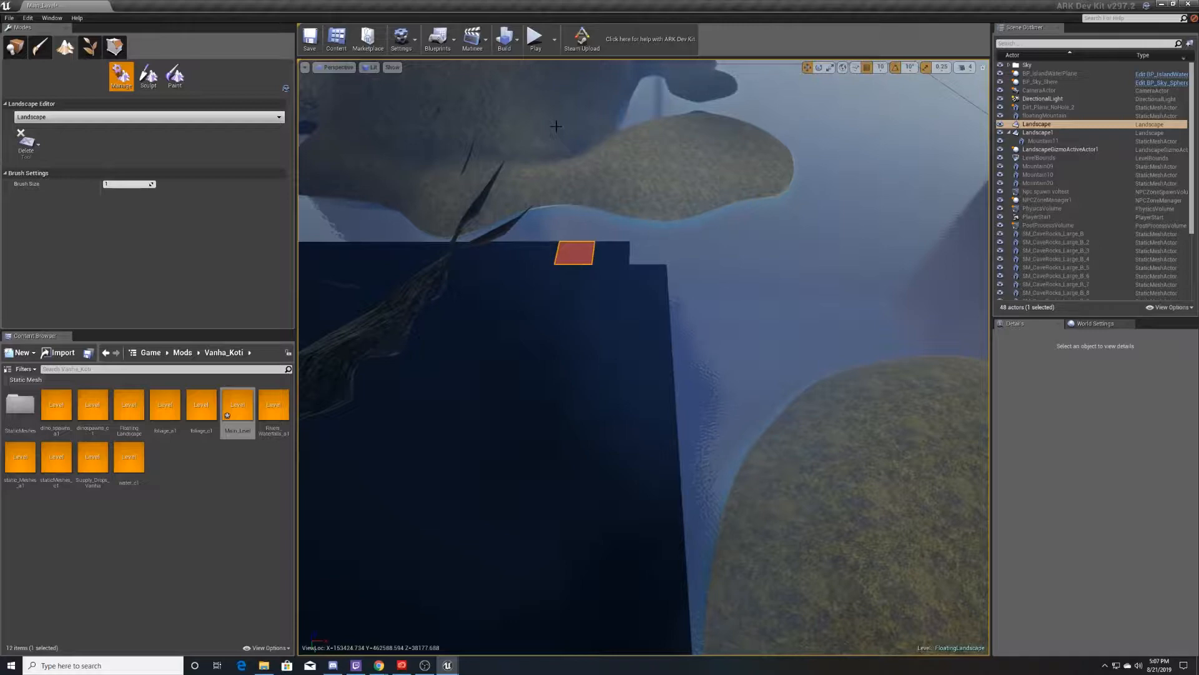
key(w)
right_drag(658, 267, 736, 180)
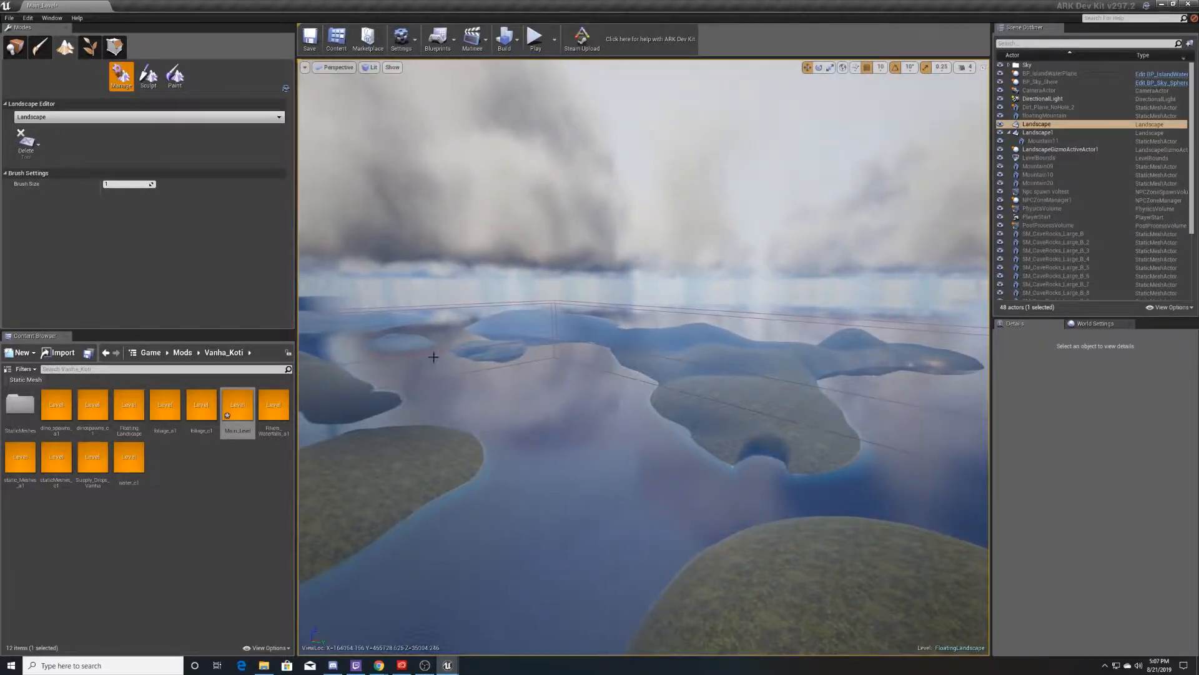
key(w)
right_drag(519, 438, 813, 506)
right_drag(634, 327, 784, 390)
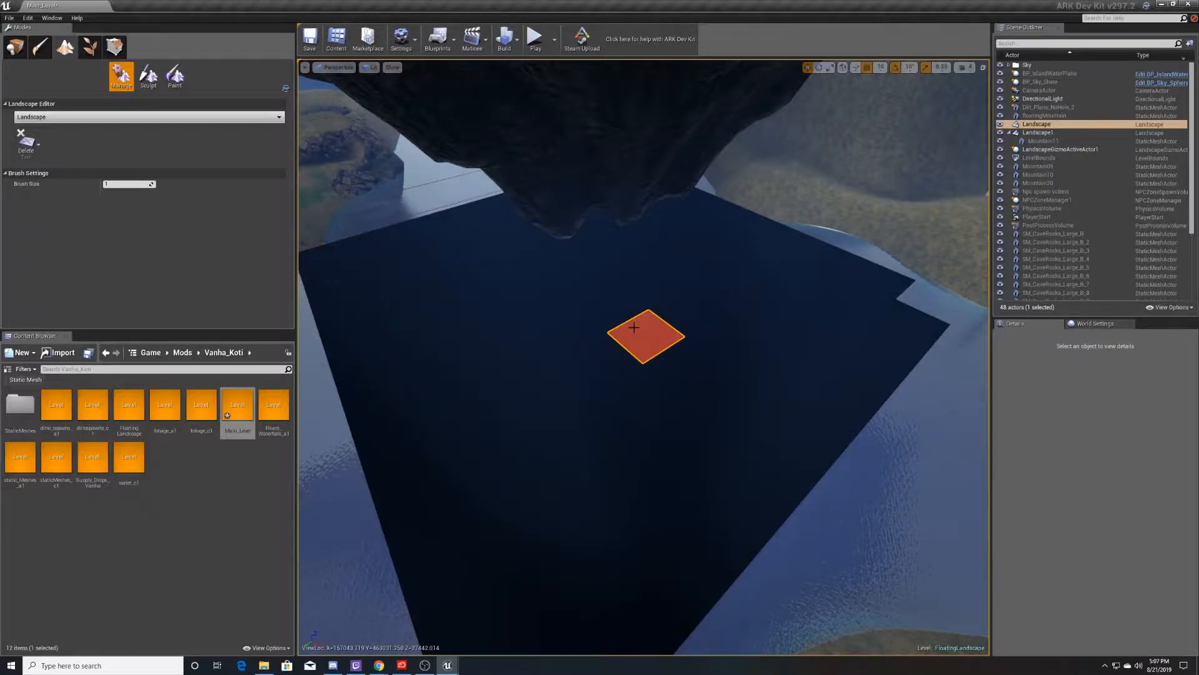
Step: Switch the landscape editor to Paint and assign a layer info to the first target layer
click(175, 75)
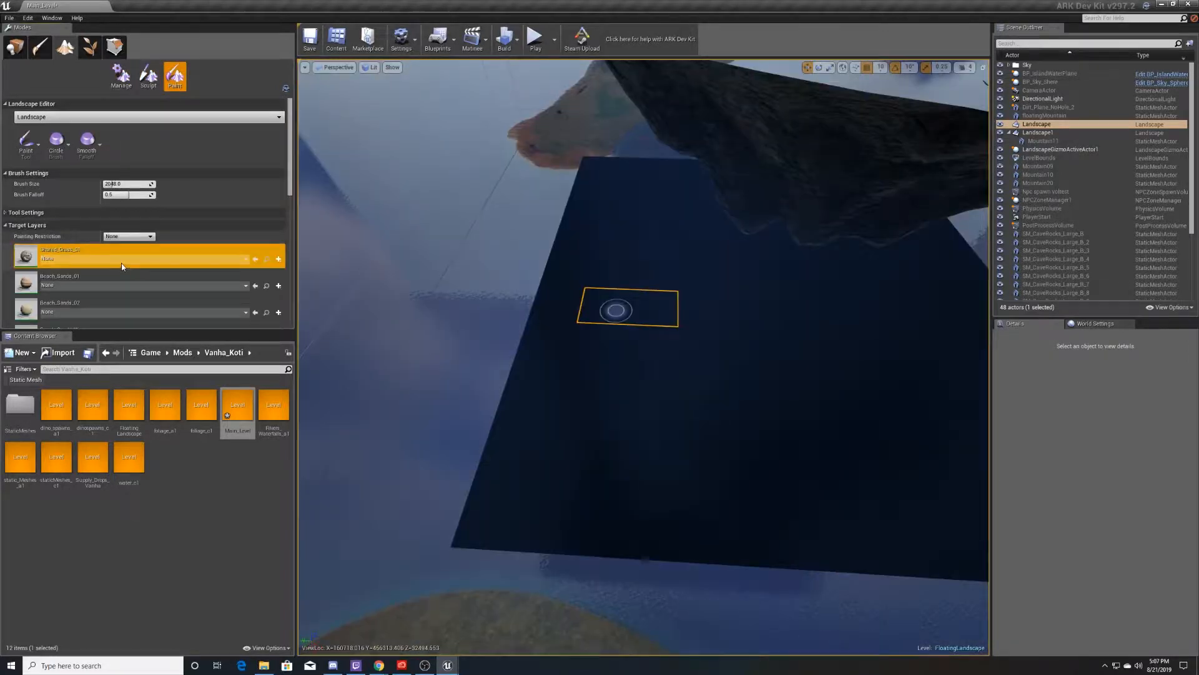
click(121, 267)
click(102, 324)
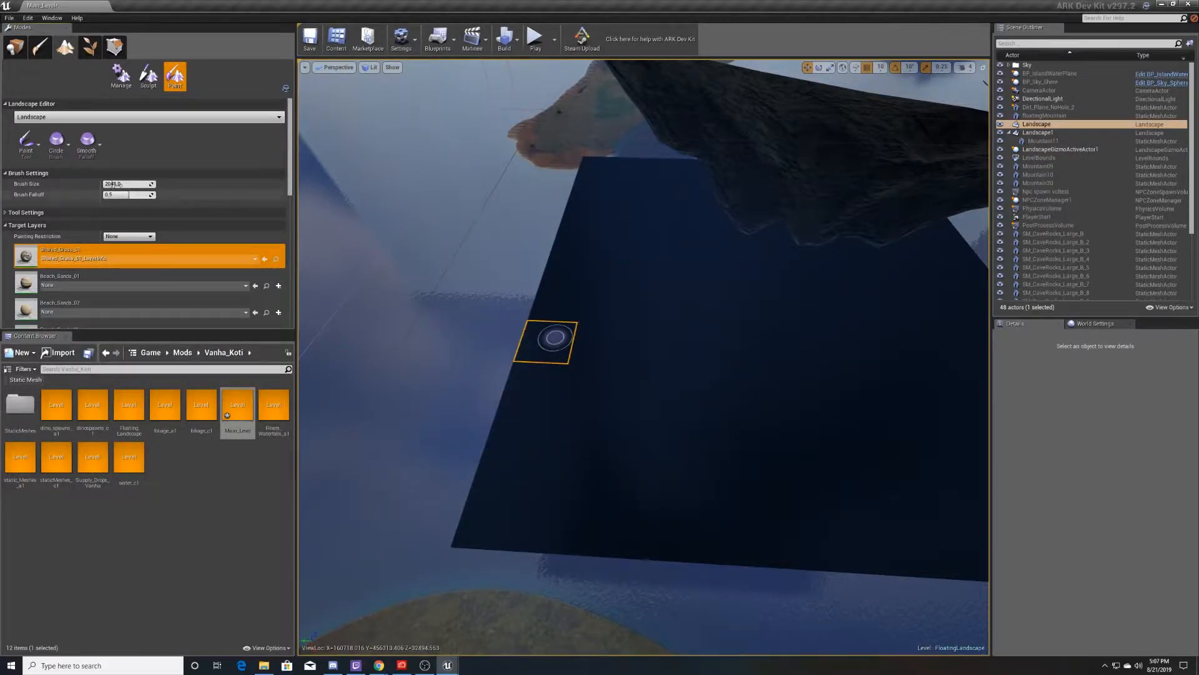
Step: Increase the paint brush size to about 7451 and paint the first target layer over the whole landscape plane
drag(117, 184, 132, 185)
mouse_move(566, 382)
mouse_down()
mouse_move(536, 420)
mouse_move(534, 463)
mouse_move(762, 508)
mouse_move(717, 428)
mouse_up()
mouse_move(658, 423)
mouse_down()
mouse_move(656, 316)
mouse_move(549, 380)
mouse_move(522, 324)
mouse_move(523, 264)
mouse_move(549, 279)
mouse_up()
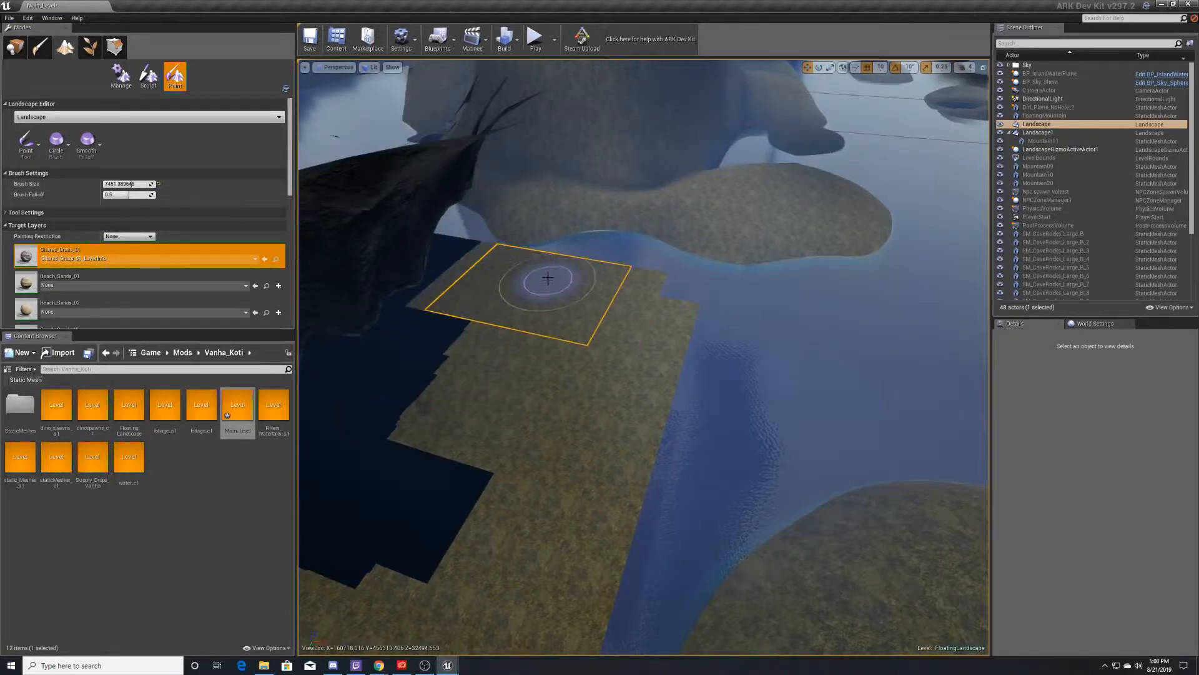
right_drag(549, 278, 431, 318)
mouse_move(581, 306)
mouse_down()
mouse_move(594, 319)
mouse_move(587, 253)
mouse_move(543, 249)
mouse_move(616, 231)
mouse_move(498, 195)
mouse_move(653, 178)
mouse_move(594, 149)
mouse_up()
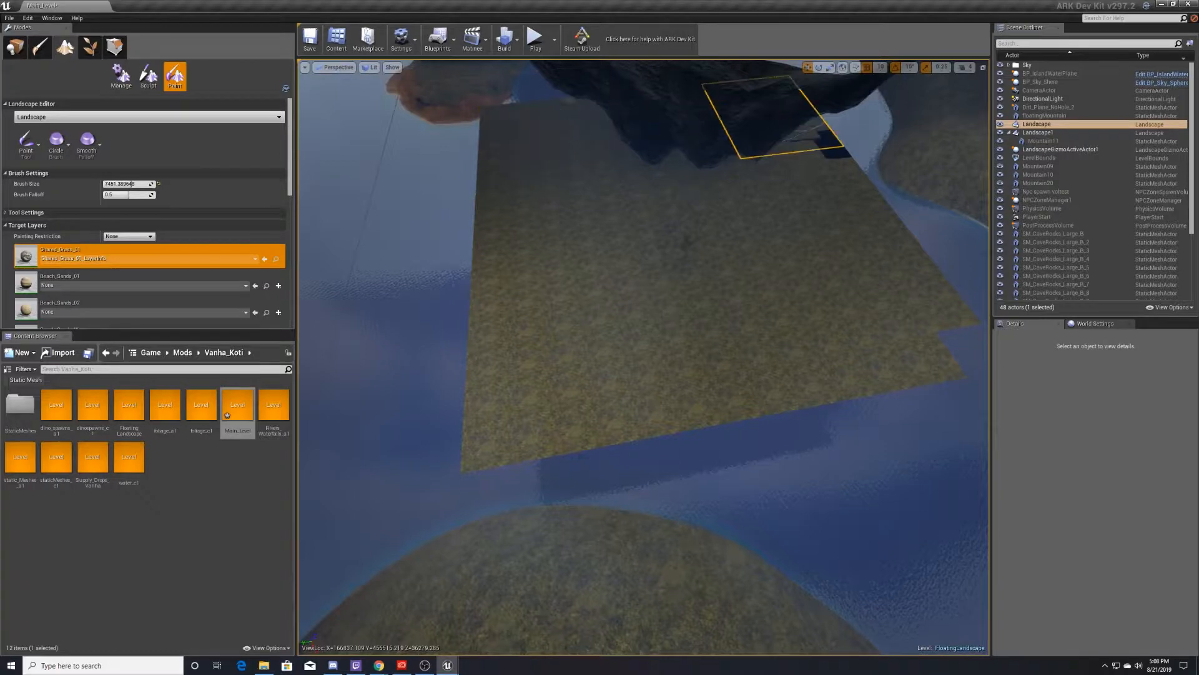
mouse_move(544, 293)
right_down()
mouse_move(544, 276)
mouse_move(544, 311)
mouse_move(544, 293)
right_up()
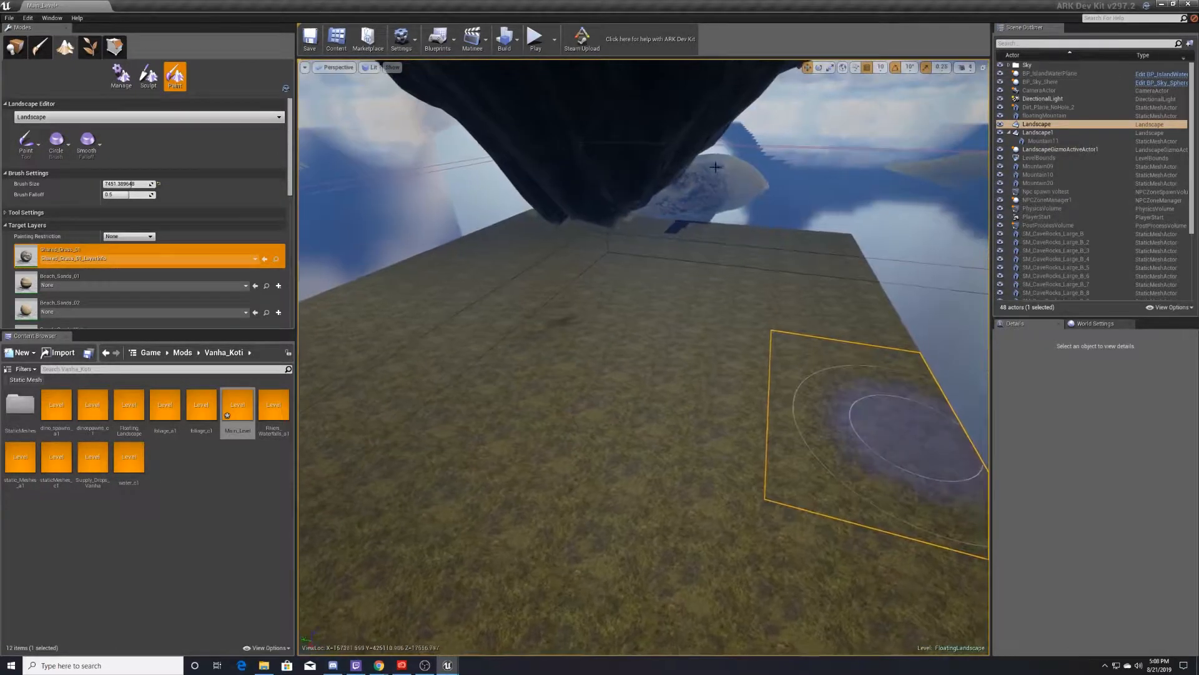
right_drag(731, 251, 736, 254)
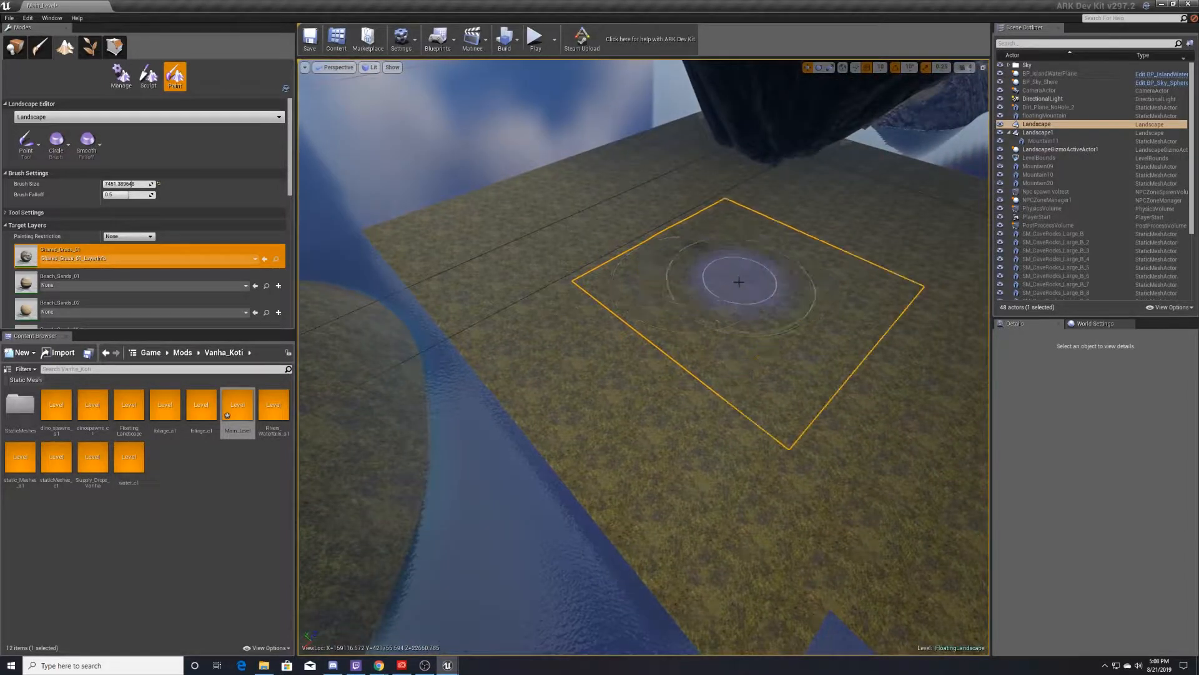
Step: Sculpt a tall column up from the landscape beneath the floating mountain, using a tool strength of about 0.4
click(150, 78)
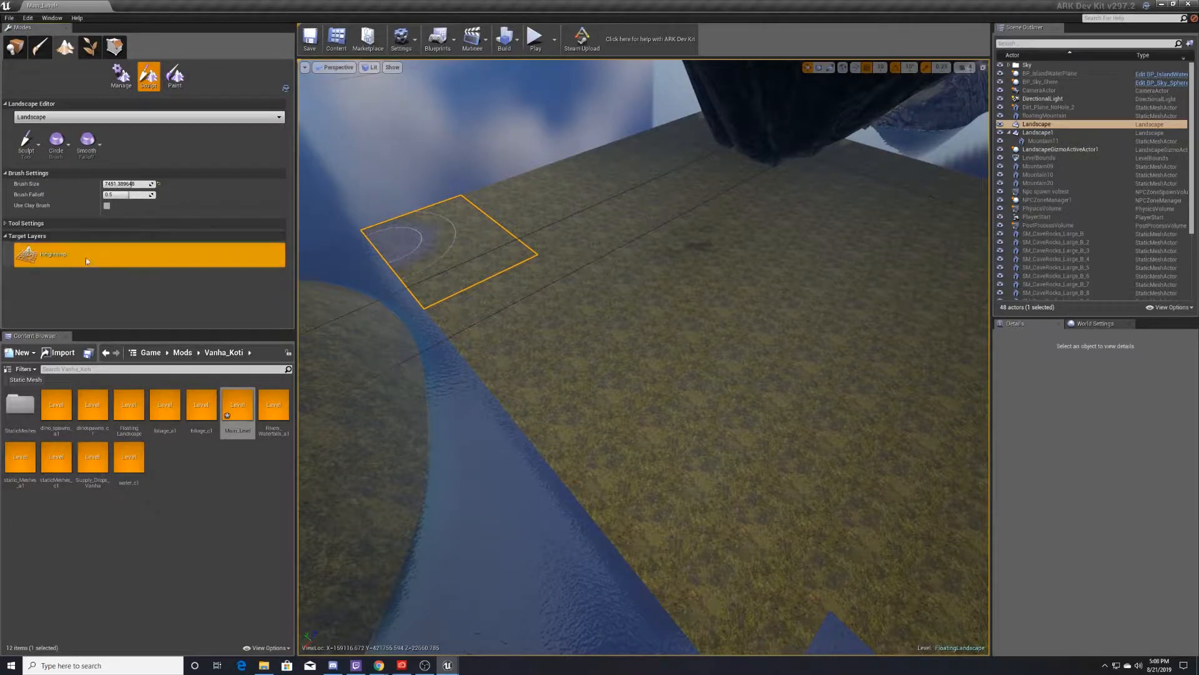
click(105, 194)
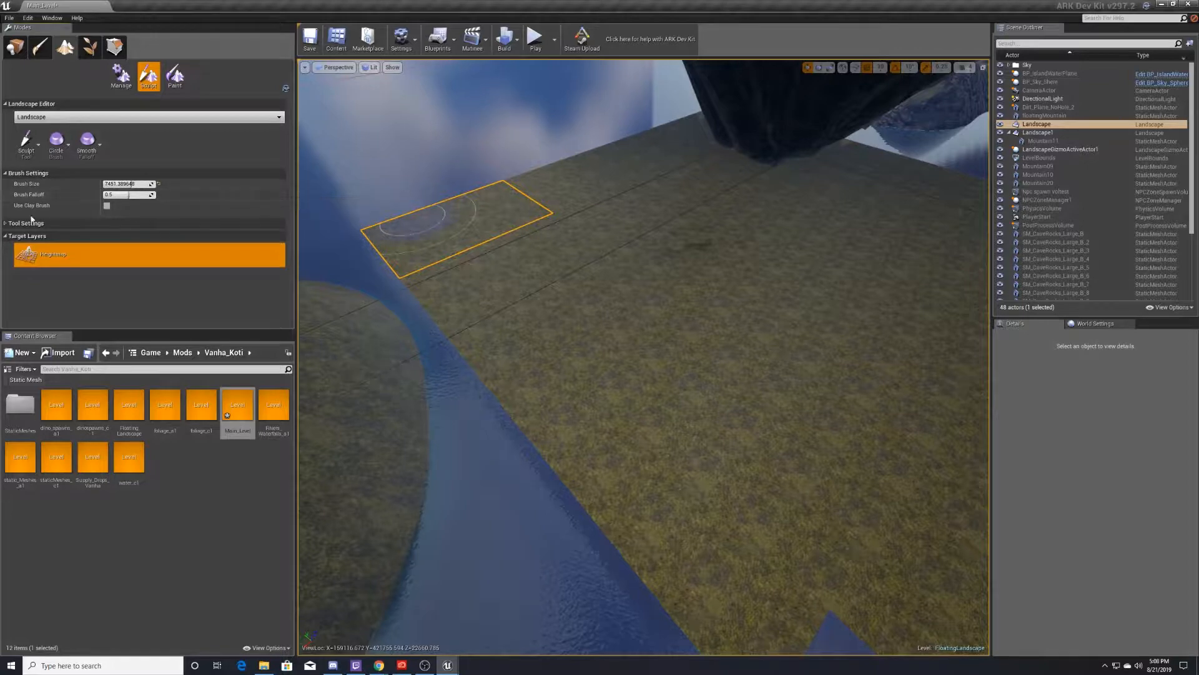
click(7, 223)
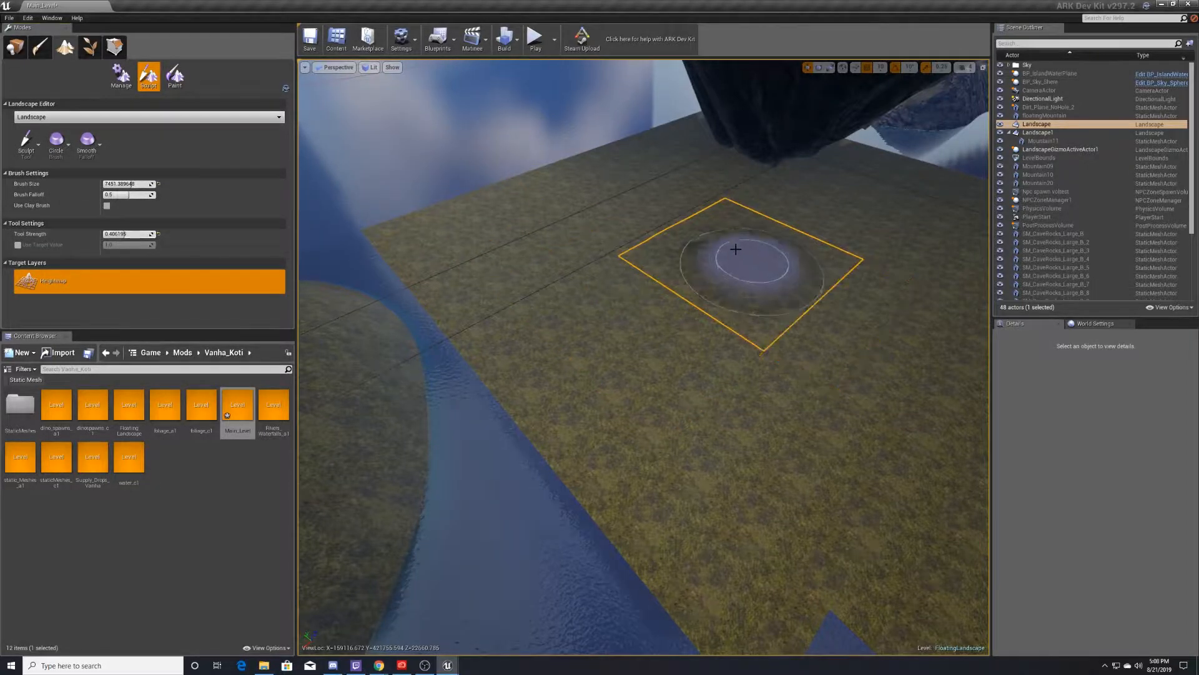
drag(789, 168, 814, 160)
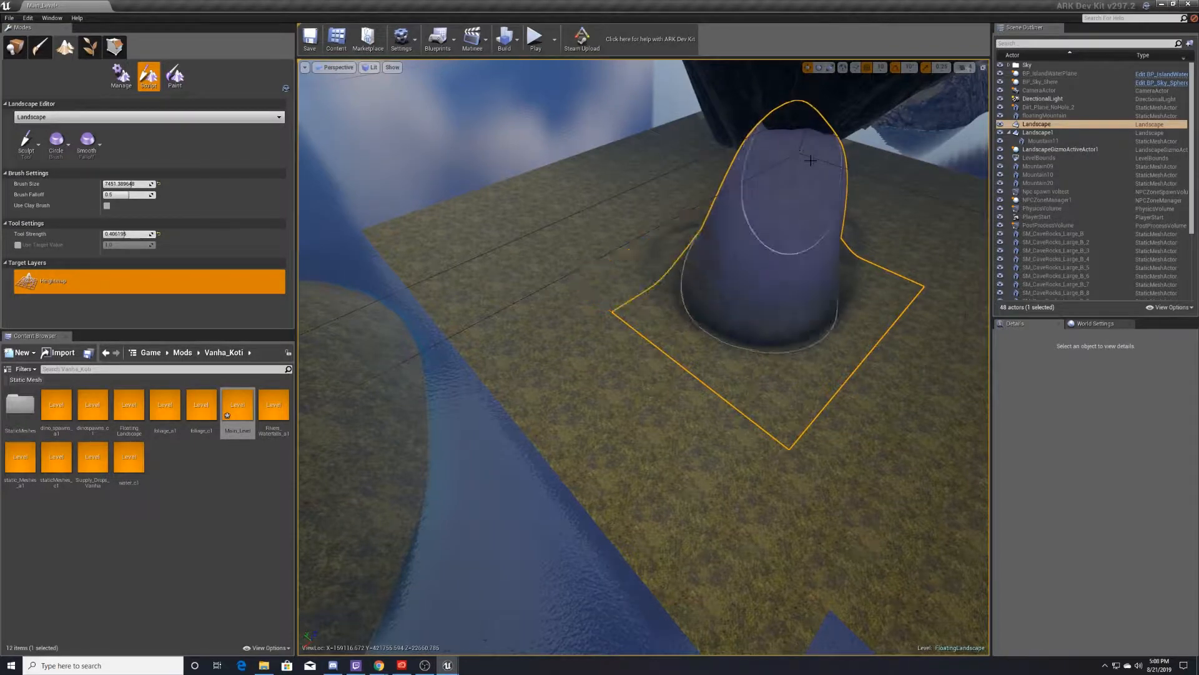
mouse_move(814, 161)
right_down()
mouse_move(756, 250)
mouse_move(772, 250)
mouse_move(801, 208)
mouse_move(743, 143)
mouse_move(769, 213)
mouse_move(737, 250)
mouse_move(774, 113)
mouse_move(772, 250)
mouse_move(718, 149)
mouse_move(775, 156)
mouse_move(762, 250)
mouse_move(765, 113)
mouse_move(725, 156)
mouse_move(718, 231)
mouse_move(706, 93)
mouse_move(712, 281)
mouse_move(706, 156)
mouse_move(709, 184)
mouse_move(709, 169)
right_up()
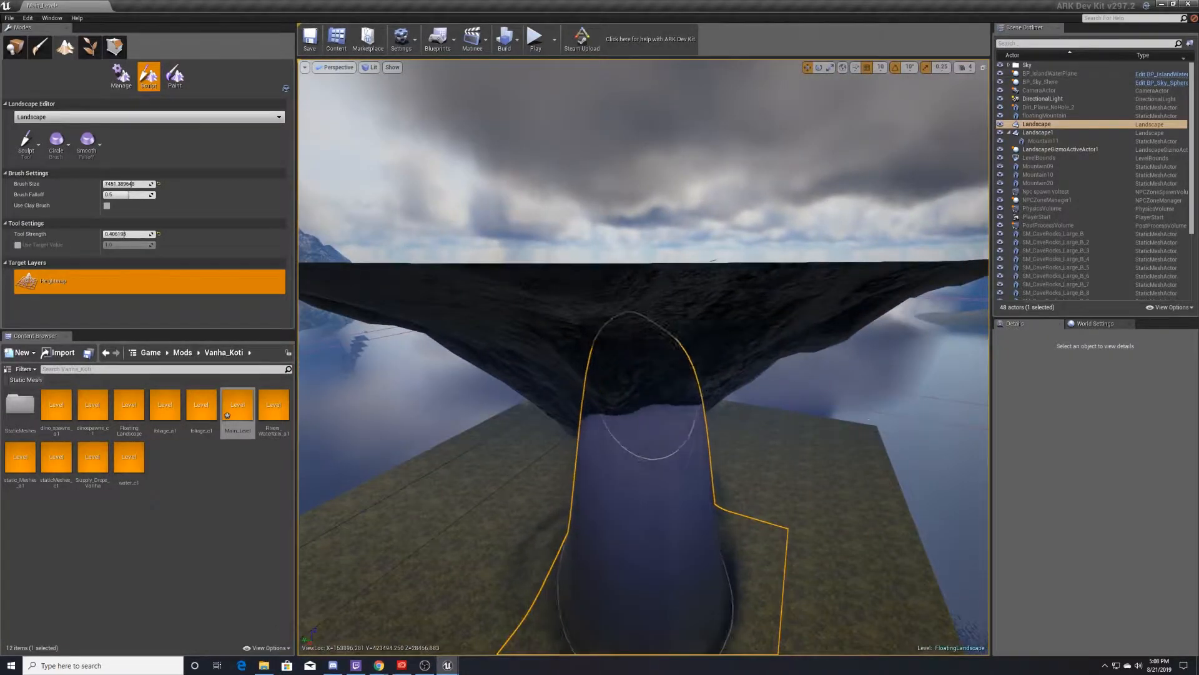
right_drag(709, 168, 724, 212)
mouse_move(678, 307)
right_down()
mouse_move(649, 322)
mouse_move(679, 307)
mouse_move(684, 325)
right_up()
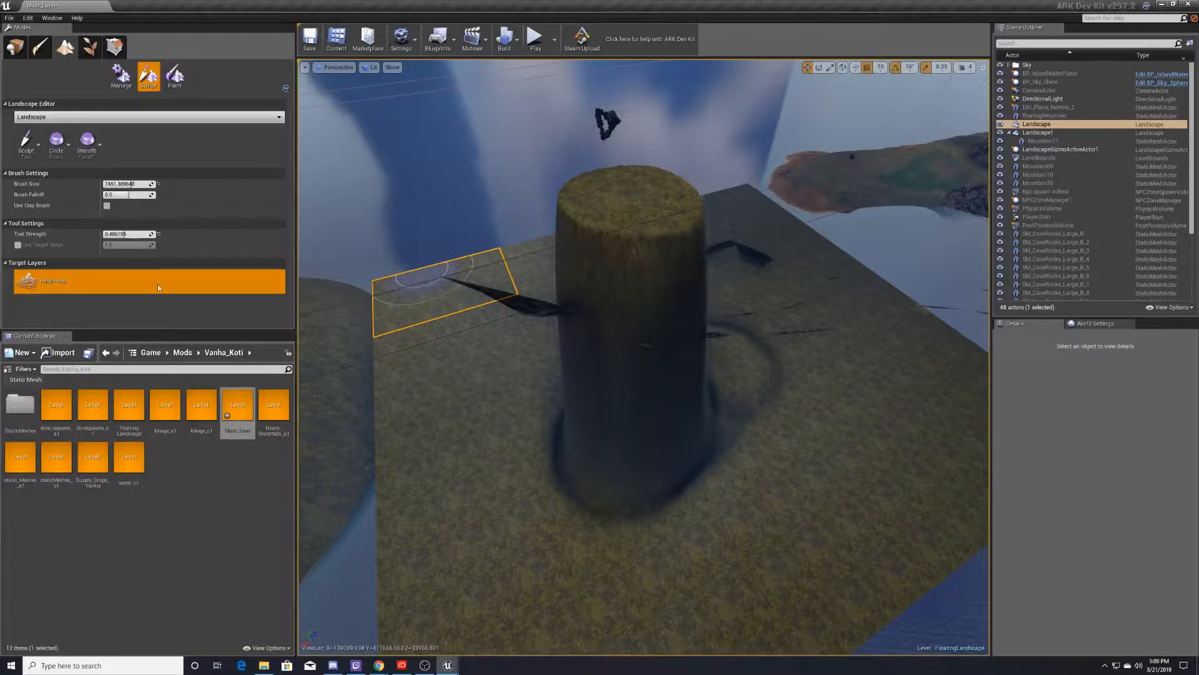
Step: Widen the column's top into a broad plateau beneath the floating mountain with the Flatten tool
click(38, 150)
click(41, 248)
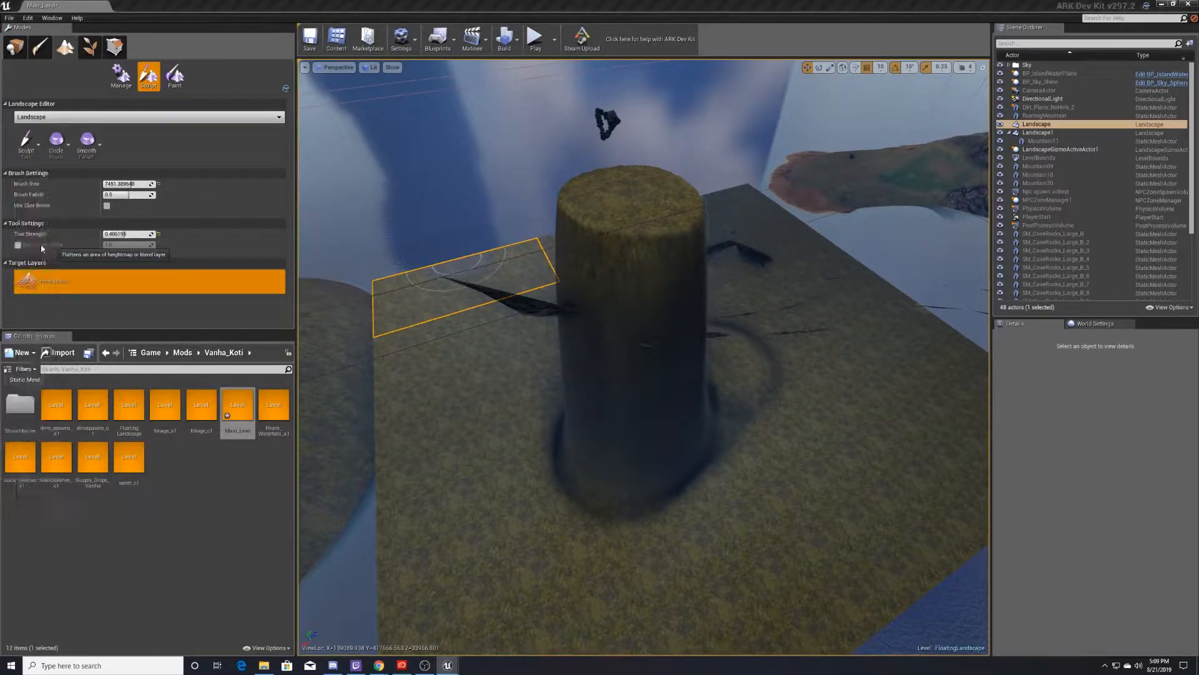
mouse_move(506, 275)
mouse_down()
mouse_move(442, 396)
mouse_move(549, 354)
mouse_move(590, 293)
mouse_move(645, 265)
mouse_move(587, 375)
mouse_move(643, 399)
mouse_up()
mouse_move(643, 400)
right_down()
mouse_move(556, 415)
mouse_move(563, 512)
right_up()
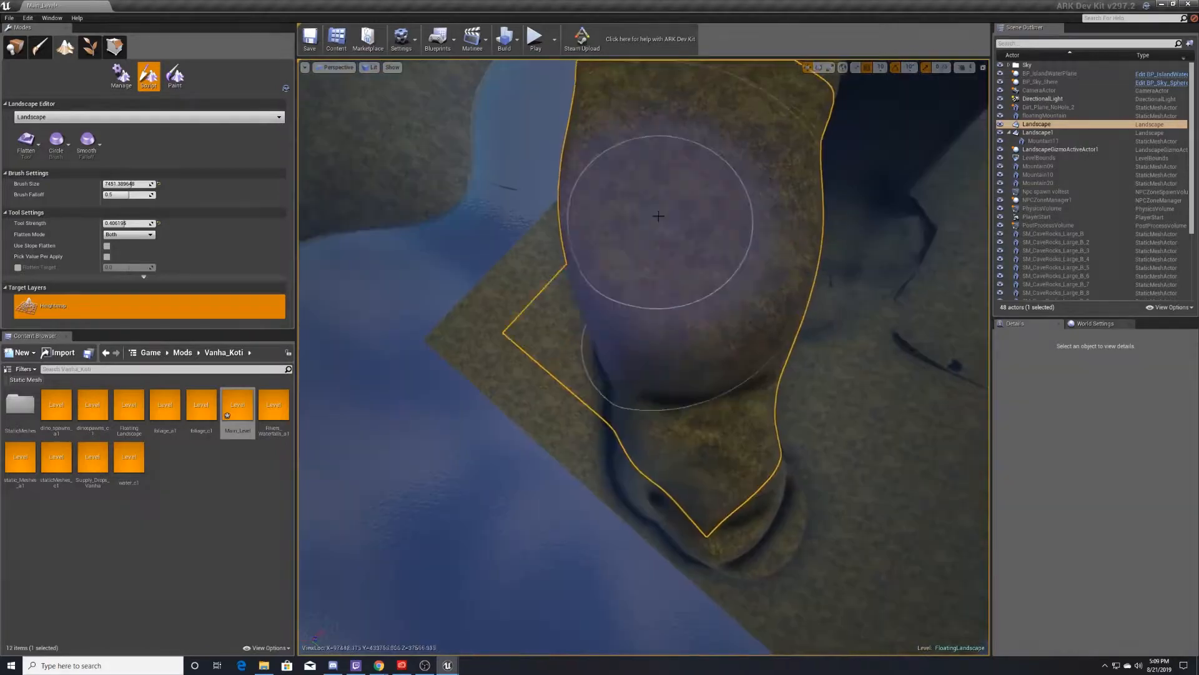
mouse_move(658, 217)
mouse_down()
mouse_move(778, 325)
mouse_move(790, 362)
mouse_move(881, 405)
mouse_up()
mouse_move(881, 405)
right_down()
mouse_move(931, 410)
mouse_move(968, 300)
mouse_move(906, 369)
mouse_move(768, 400)
right_up()
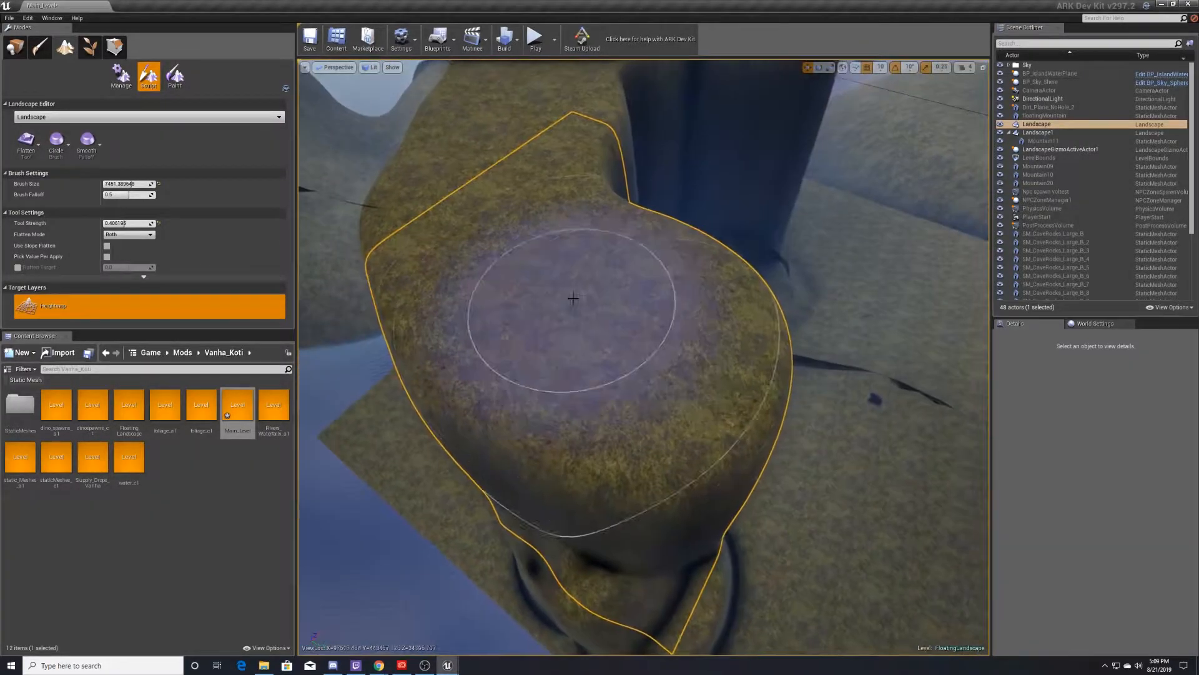
mouse_move(573, 299)
mouse_down()
mouse_move(729, 326)
mouse_move(710, 291)
mouse_move(783, 269)
mouse_move(784, 208)
mouse_move(665, 181)
mouse_move(635, 141)
mouse_up()
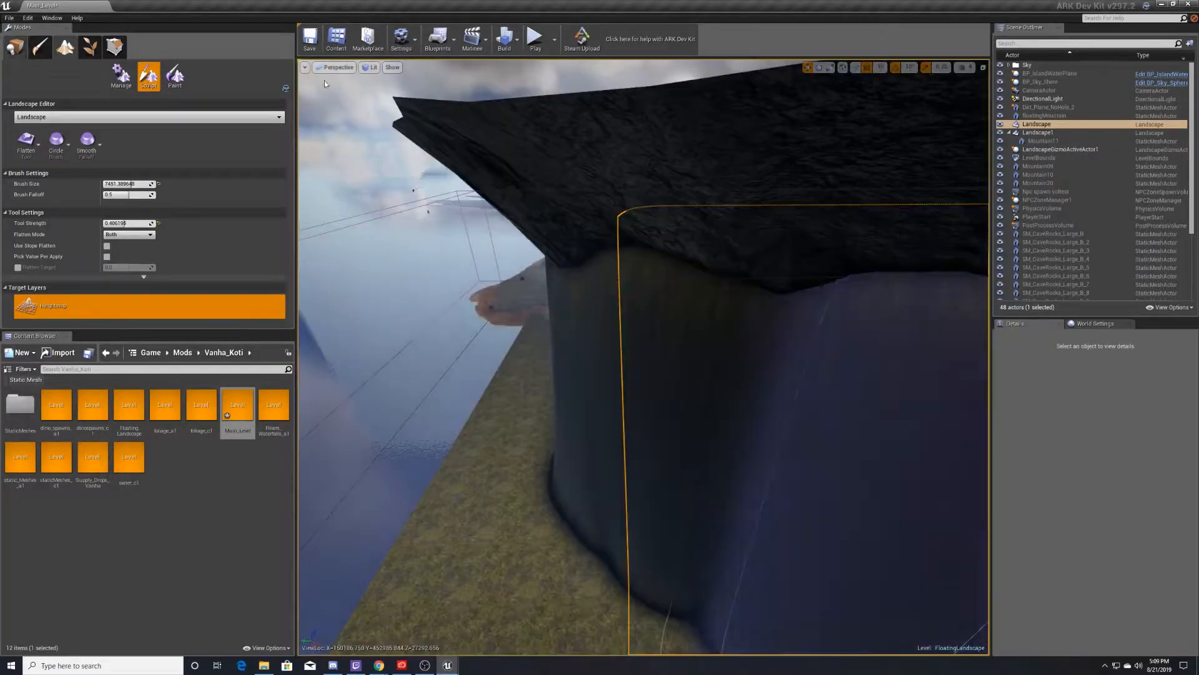
right_drag(374, 185, 422, 145)
Step: Select the floatingMountain mesh and lower it into the plateau to a Z location of 23150
click(17, 46)
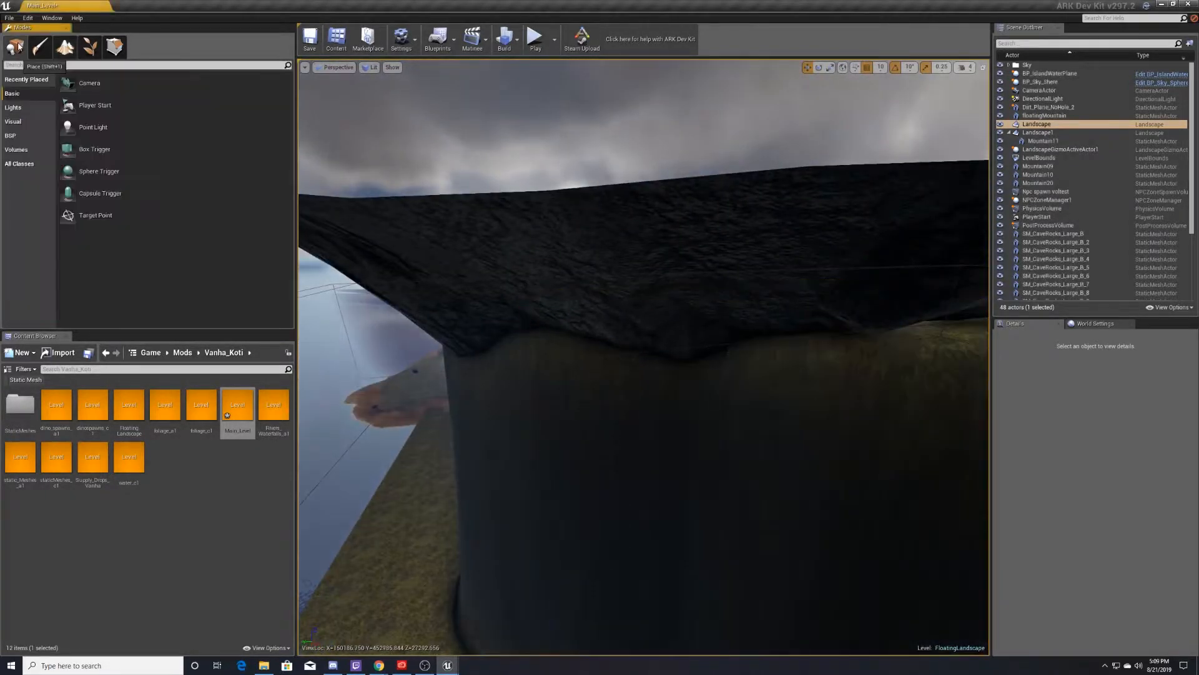
click(474, 250)
drag(705, 192, 705, 204)
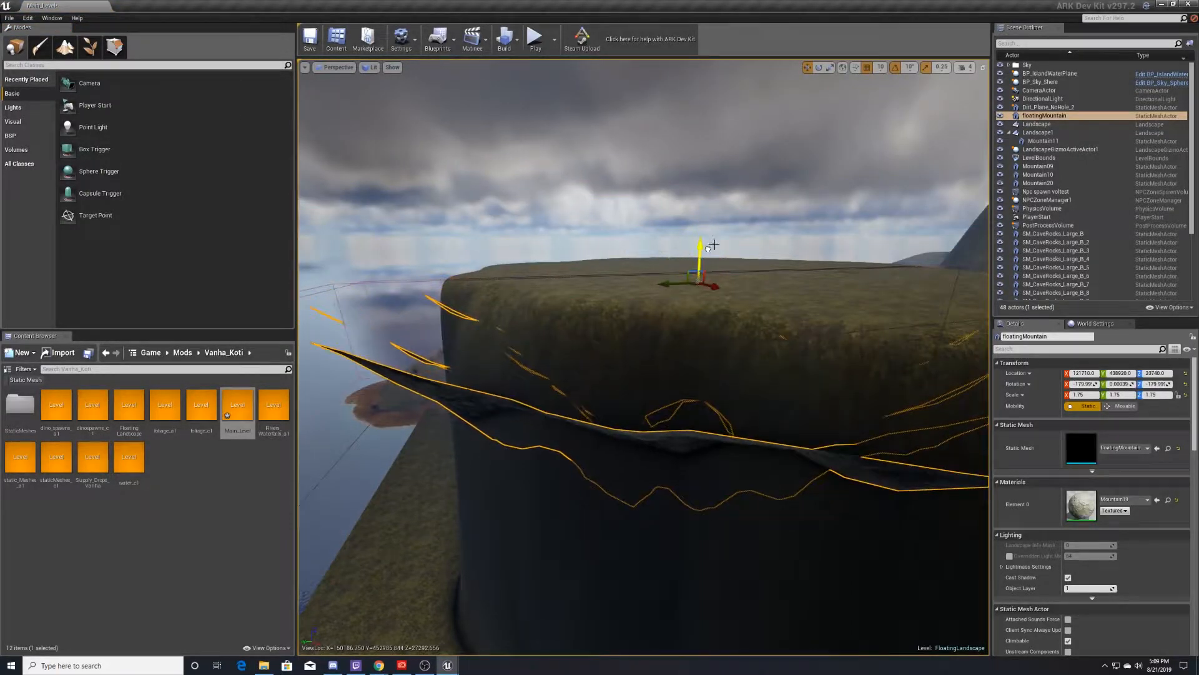
right_drag(760, 281, 701, 312)
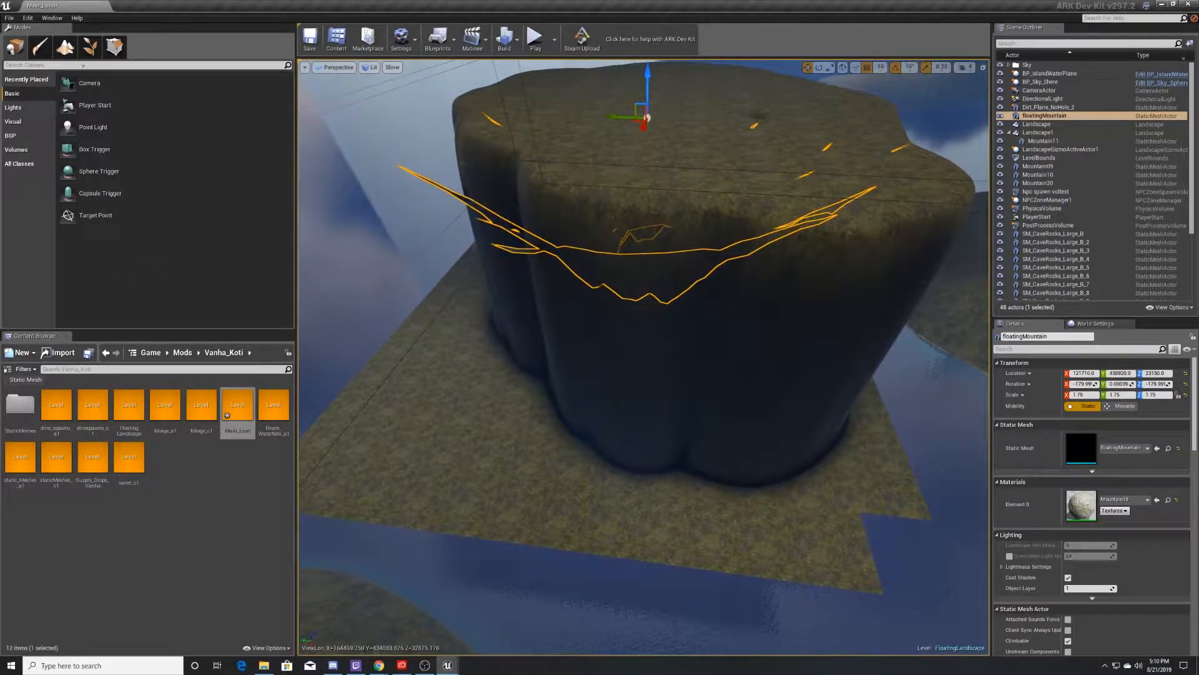
Step: Extend the plateau's outer edges with the Flatten tool so the landscape covers the mountain mesh's protruding rim
click(73, 53)
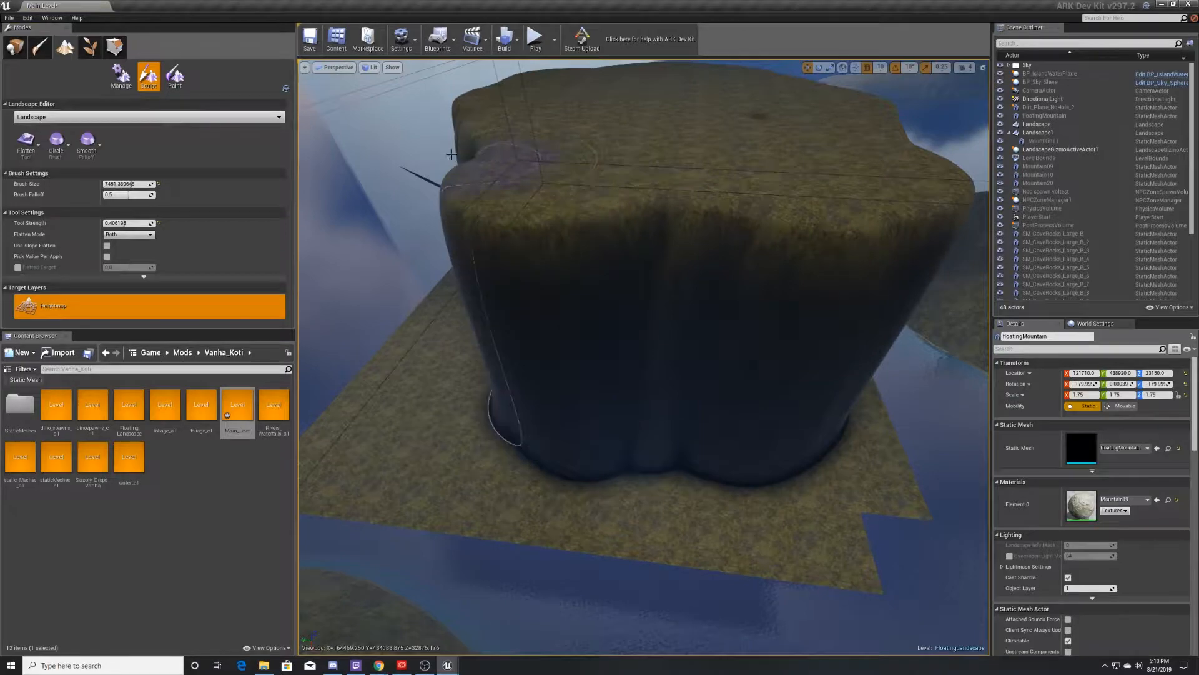
mouse_move(450, 156)
right_down()
mouse_move(381, 128)
mouse_move(375, 94)
mouse_move(500, 119)
mouse_move(519, 162)
mouse_move(536, 135)
right_up()
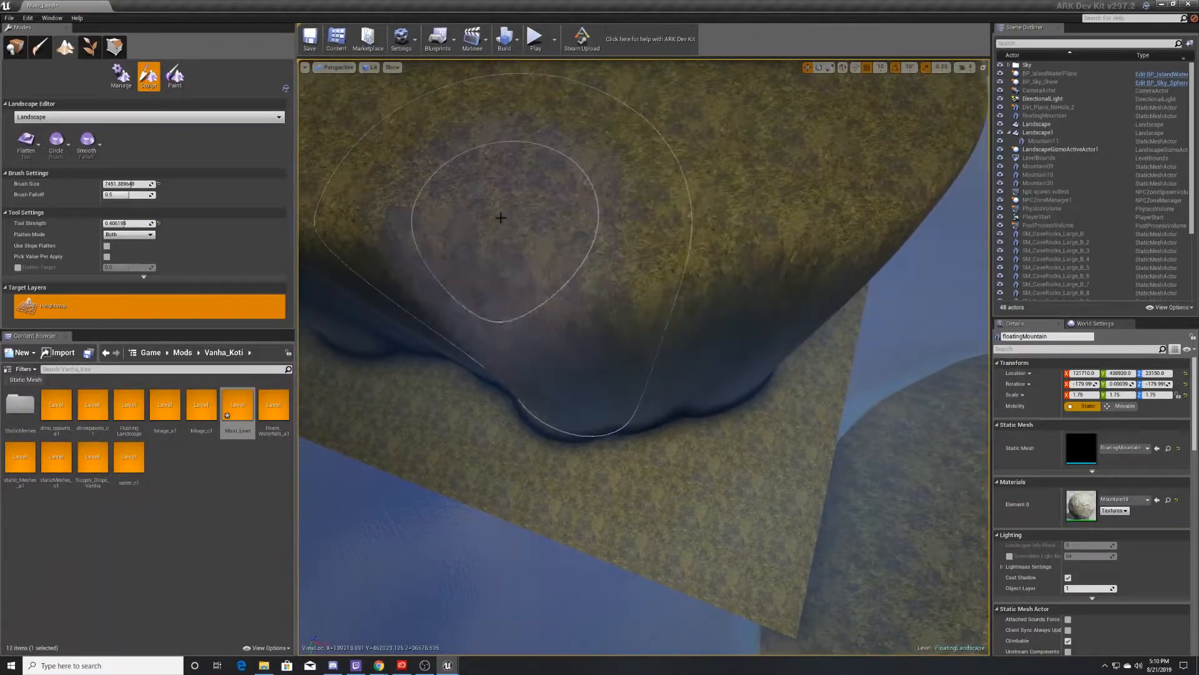
mouse_move(459, 234)
right_down()
mouse_move(299, 231)
mouse_move(284, 166)
mouse_move(399, 181)
mouse_move(350, 150)
mouse_move(425, 169)
right_up()
mouse_move(568, 254)
mouse_down()
mouse_move(581, 241)
mouse_move(477, 260)
mouse_move(404, 243)
mouse_move(442, 271)
mouse_up()
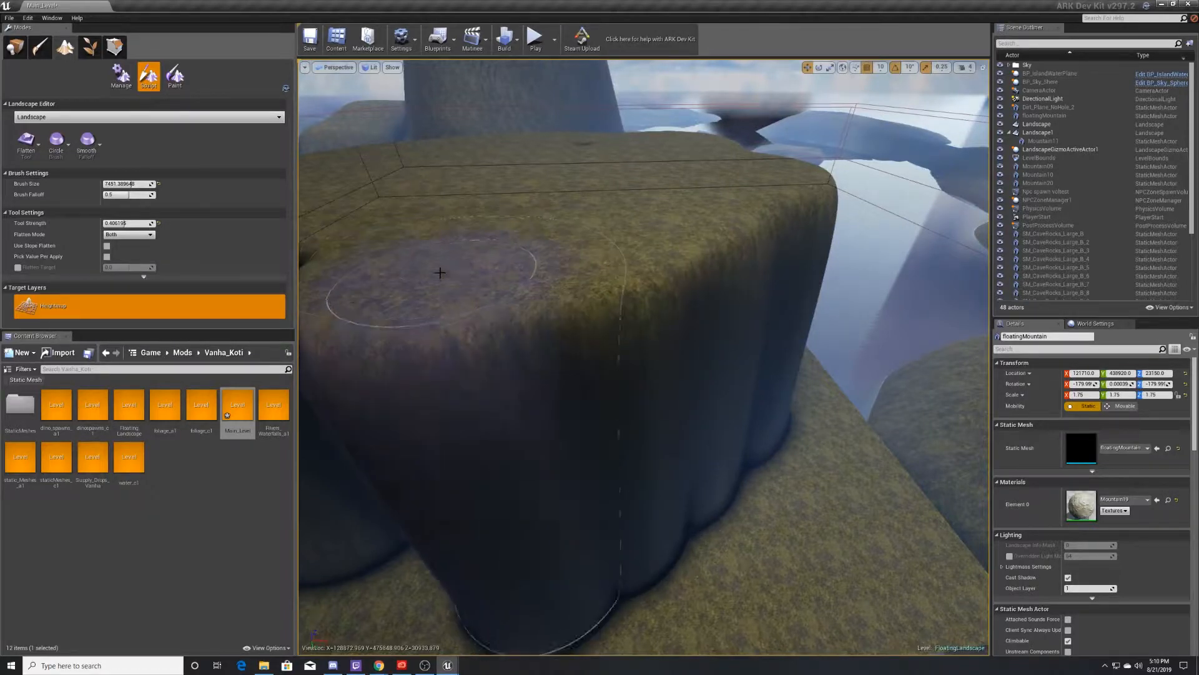
mouse_move(445, 274)
right_down()
mouse_move(307, 290)
mouse_move(344, 181)
mouse_move(431, 187)
mouse_move(481, 216)
mouse_move(518, 206)
mouse_move(558, 234)
mouse_move(609, 240)
mouse_move(625, 269)
mouse_move(578, 272)
mouse_move(625, 255)
right_up()
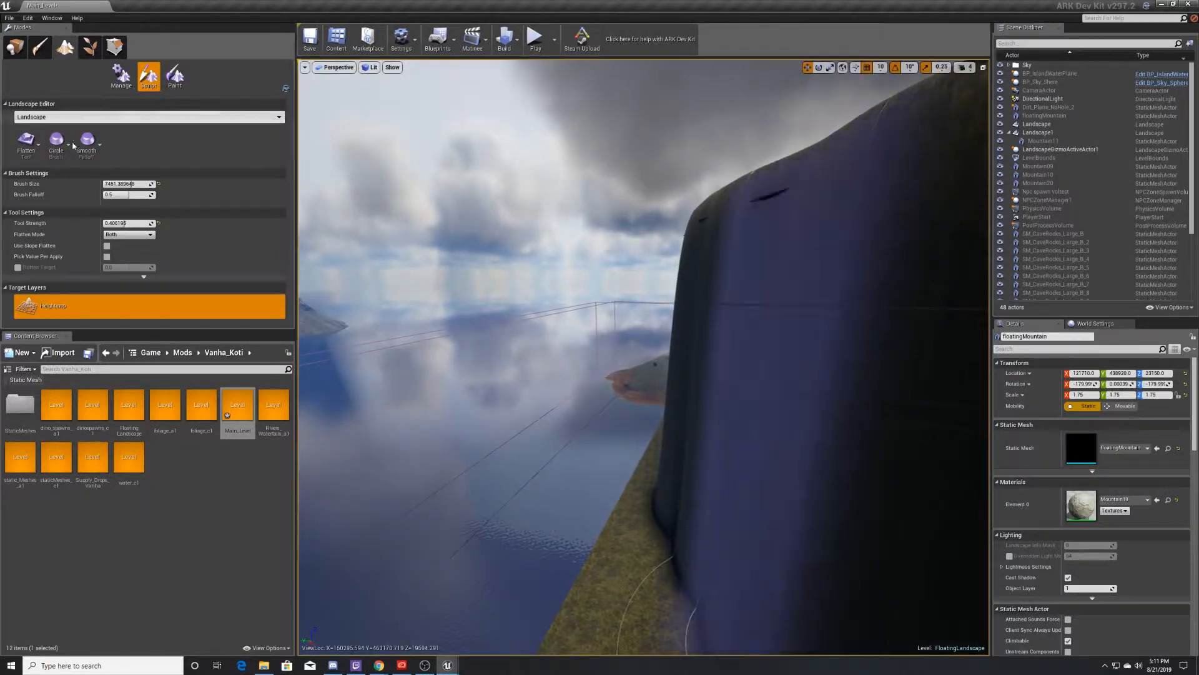
Step: Activate the landscape Delete tool with a brush size of 1 and remove edge components near the landscape's corner
click(120, 78)
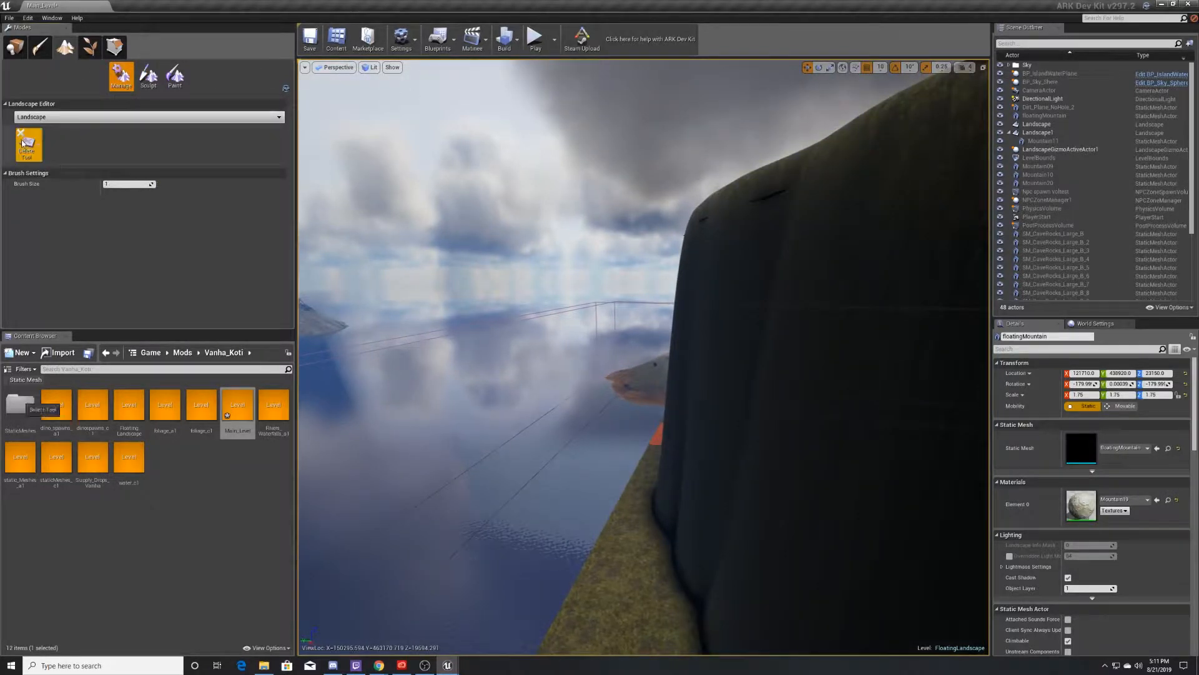
click(23, 143)
click(62, 289)
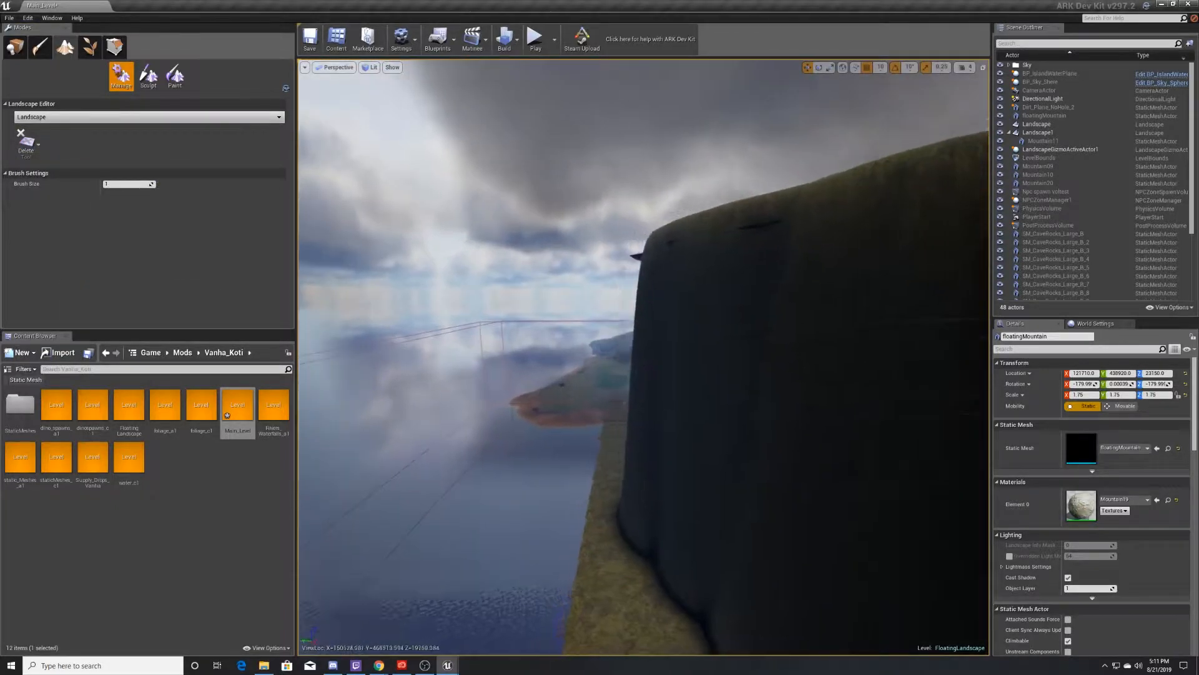
mouse_move(644, 357)
right_down()
mouse_move(643, 347)
mouse_move(737, 462)
mouse_move(706, 374)
mouse_move(596, 375)
mouse_move(597, 424)
mouse_move(565, 340)
mouse_move(609, 384)
mouse_move(625, 437)
mouse_move(753, 353)
right_up()
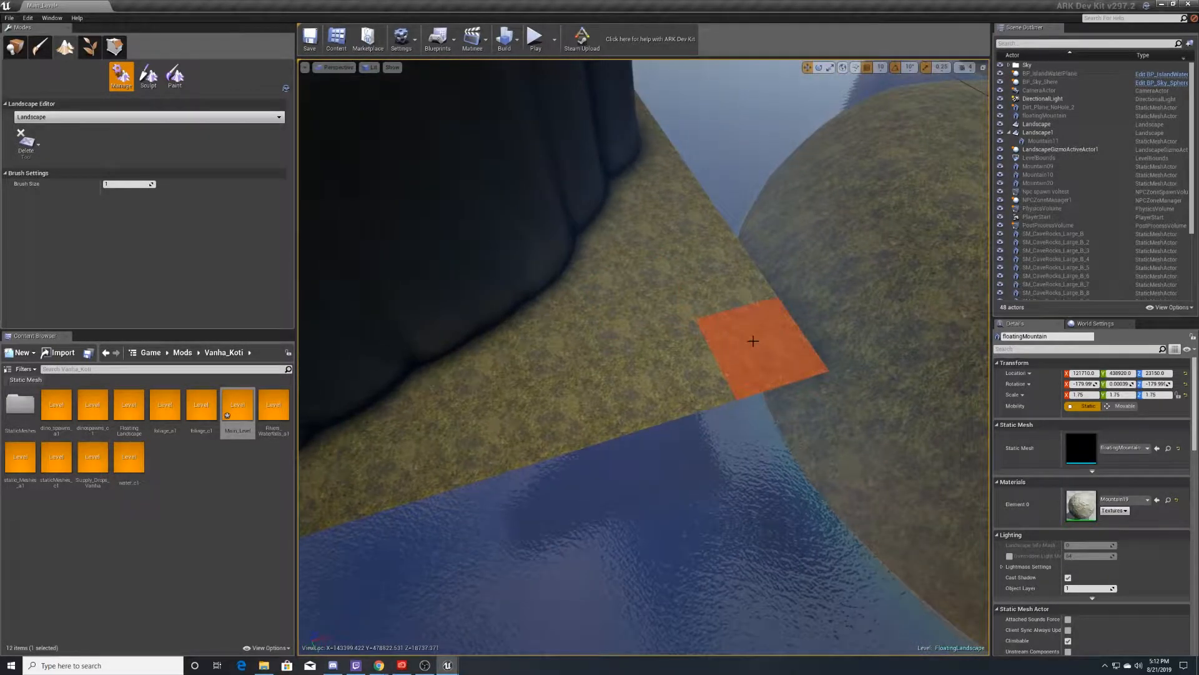
click(73, 118)
click(73, 118)
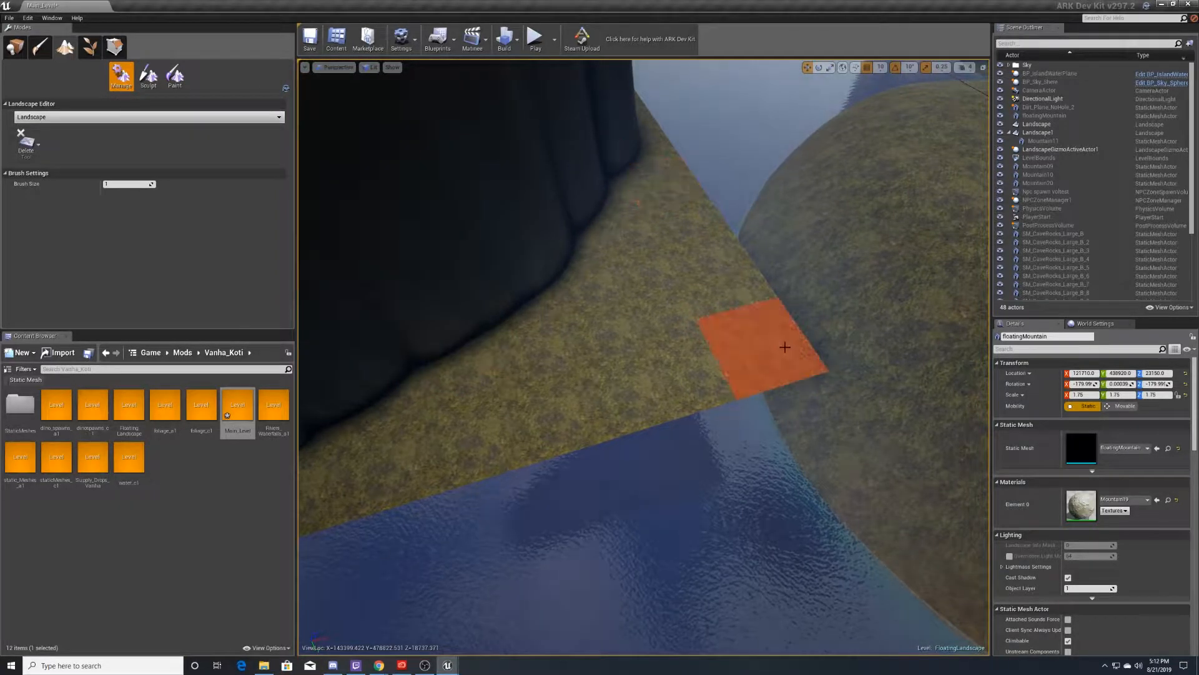
click(690, 234)
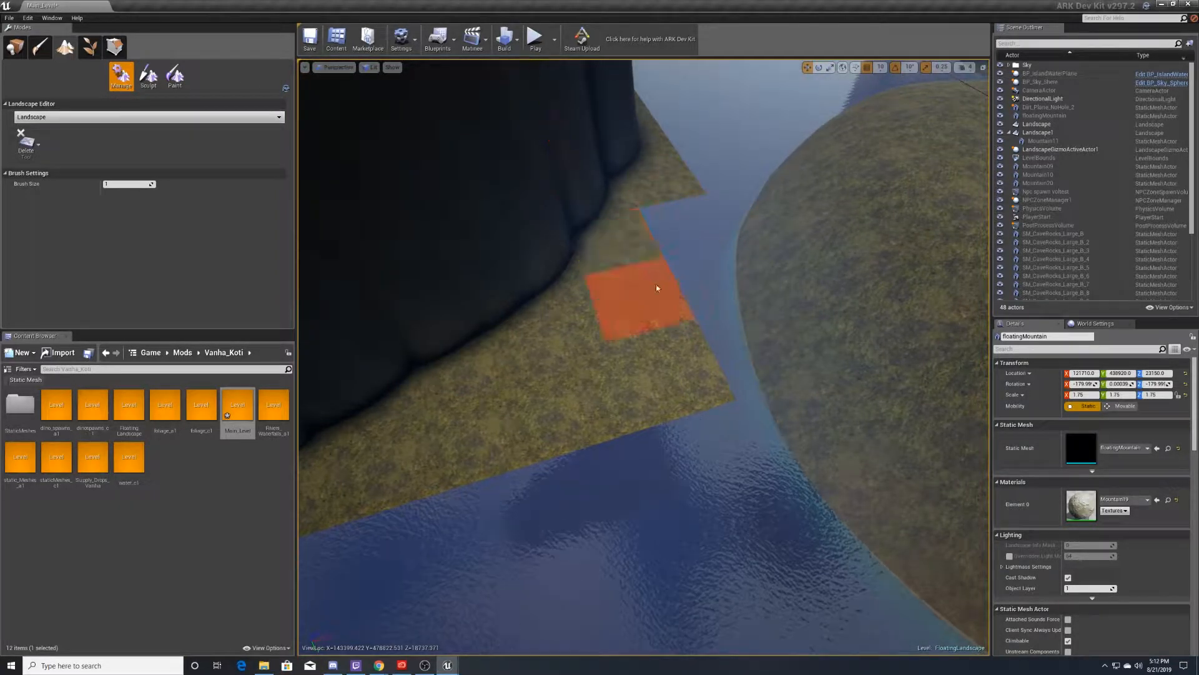
Step: Delete more of the flat landscape components along the plateau's base, including the strip jutting out at the corner
mouse_move(639, 235)
right_down()
mouse_move(625, 134)
mouse_move(619, 156)
right_up()
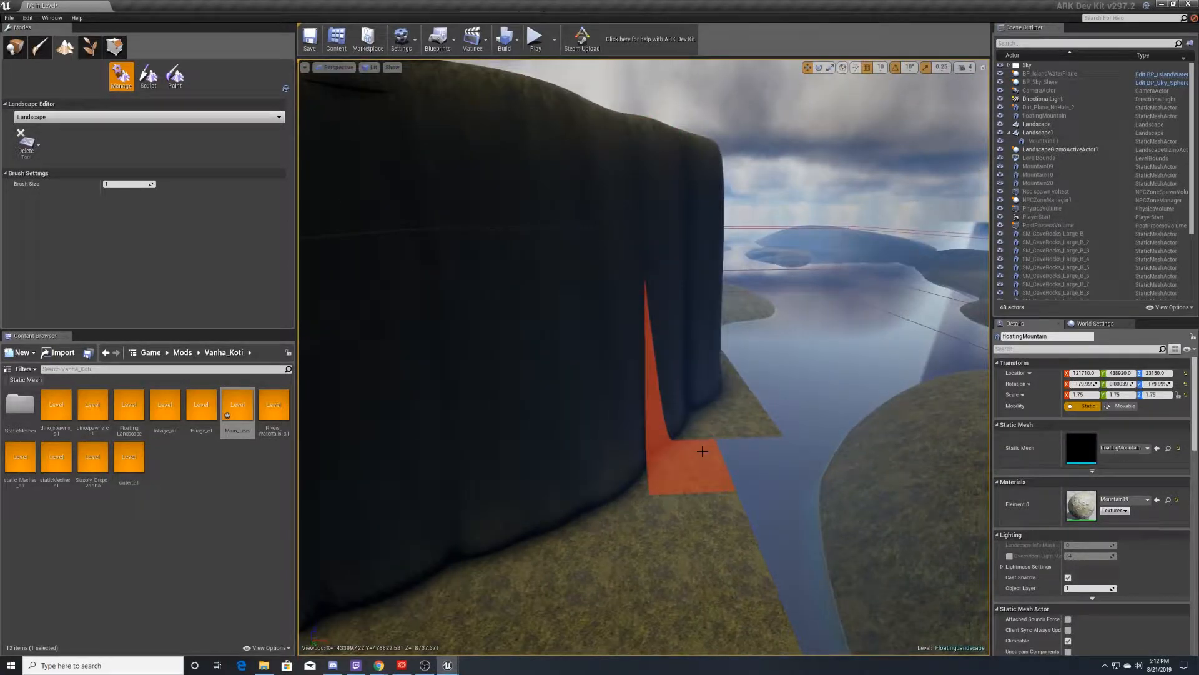
mouse_move(718, 415)
right_down()
mouse_move(663, 406)
mouse_move(649, 447)
mouse_move(599, 494)
right_up()
mouse_move(643, 400)
right_down()
mouse_move(650, 312)
mouse_move(643, 366)
right_up()
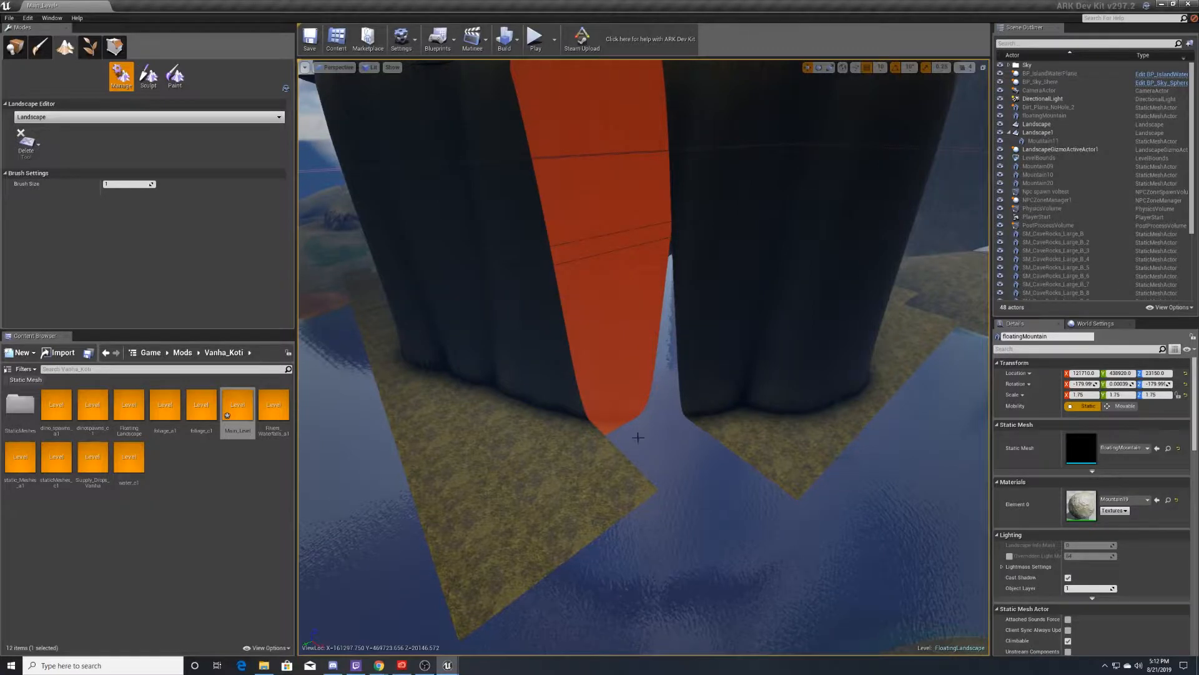
click(550, 445)
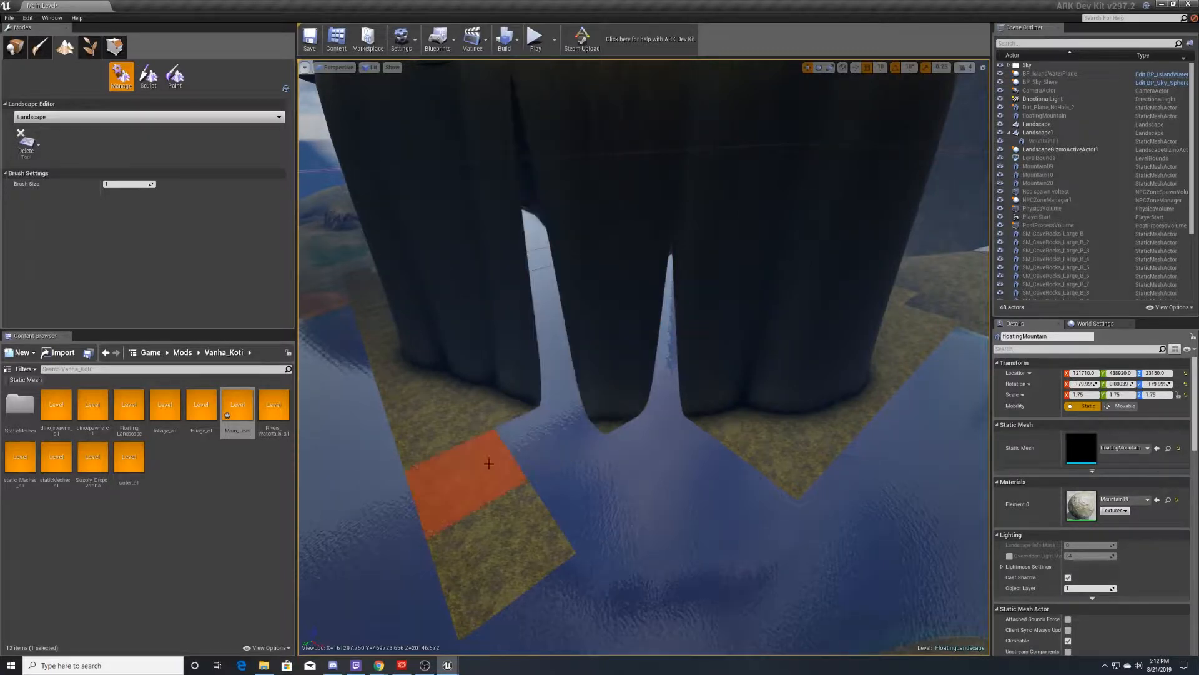
click(506, 518)
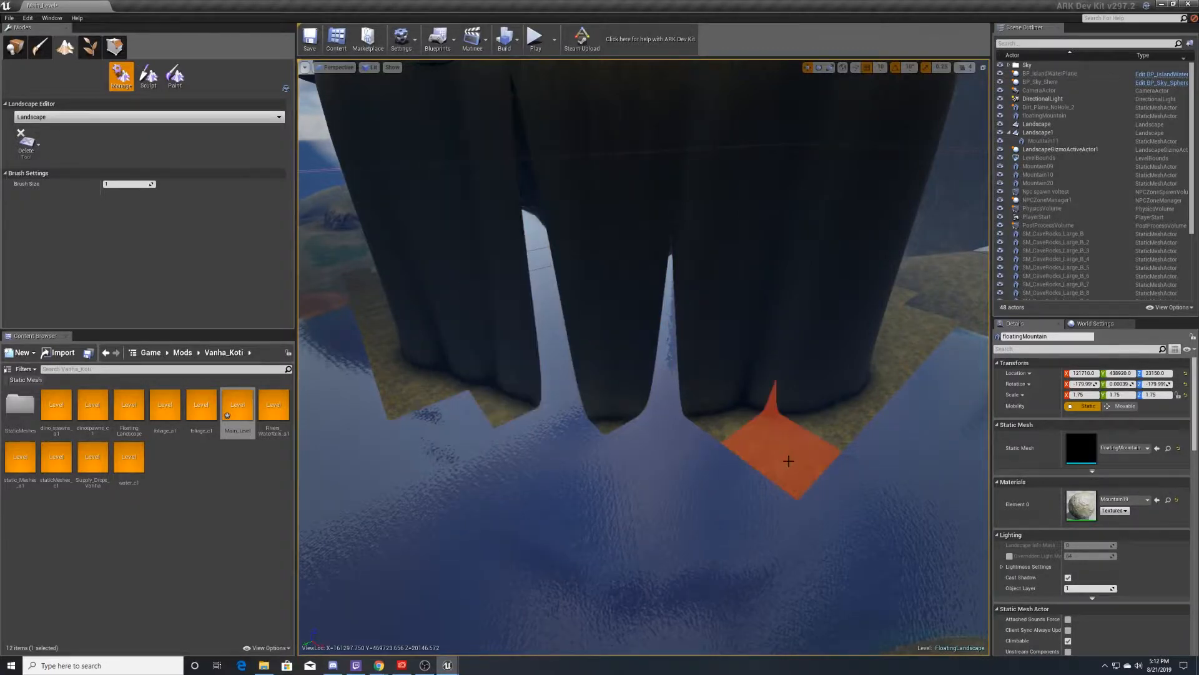
Step: Delete the surplus flat landscape components along the adjoining side of the plateau's base
mouse_move(825, 414)
right_down()
mouse_move(799, 356)
mouse_move(824, 415)
right_up()
key(d)
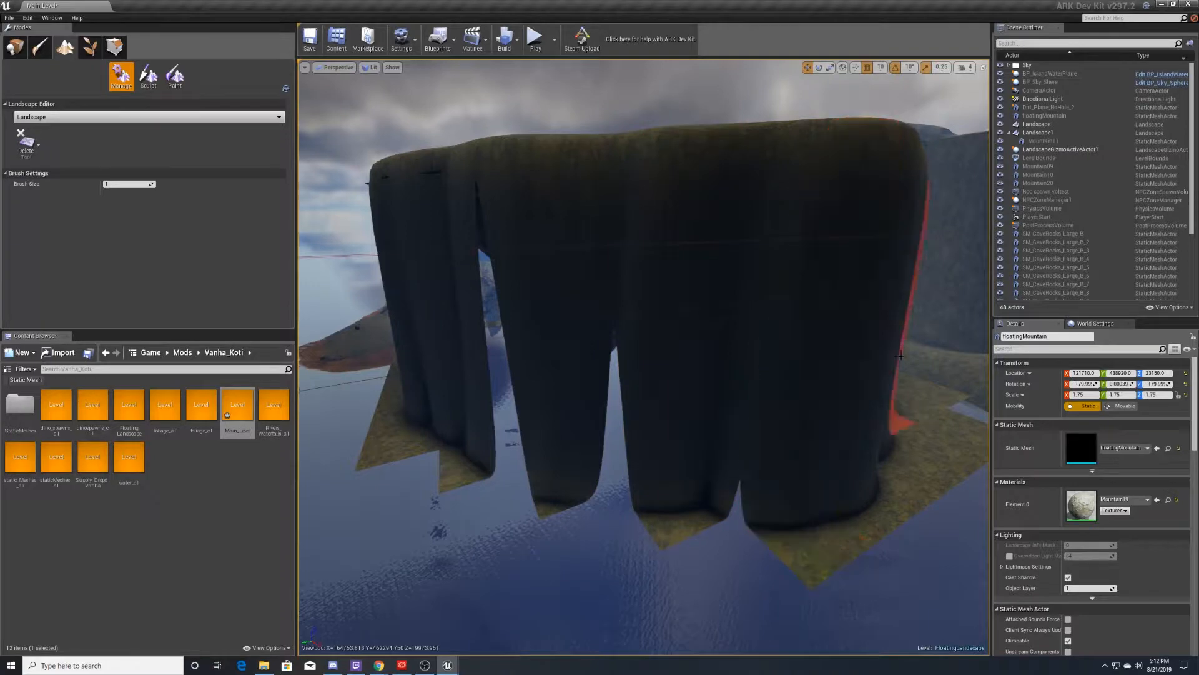
key(d)
right_drag(924, 468, 875, 528)
key(w)
key(s)
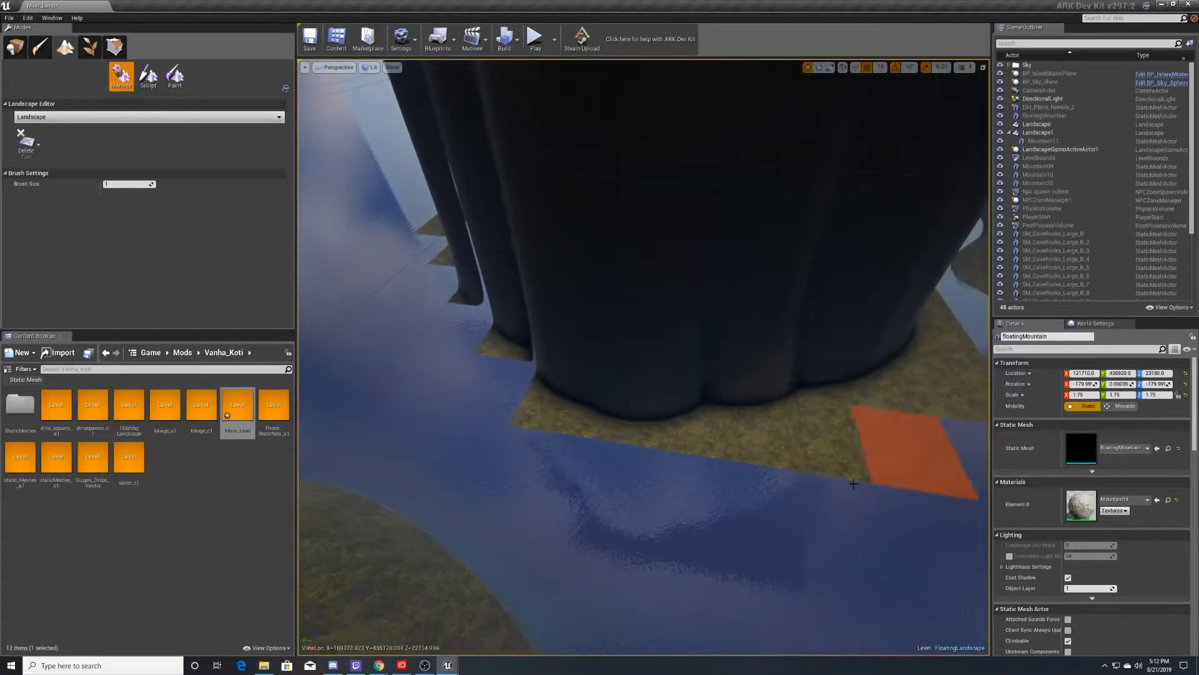
click(841, 449)
click(898, 444)
right_drag(863, 382, 915, 400)
key(s)
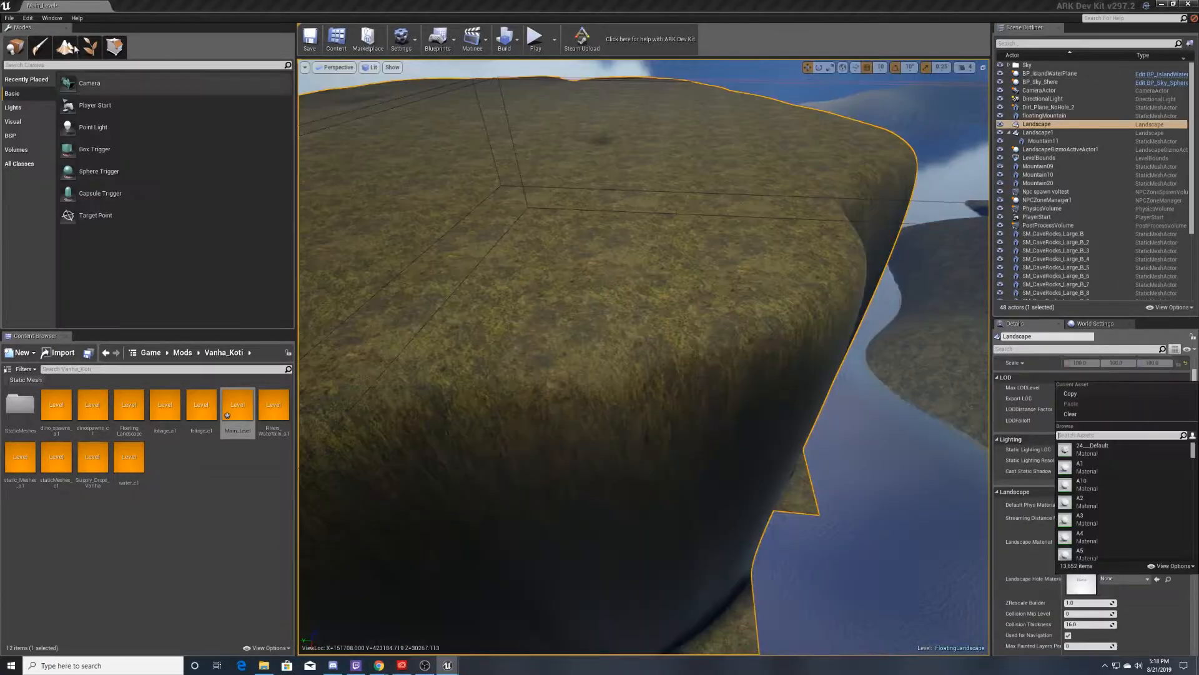
Step: Assign the NewIsland_Hole material as the floating Landscape's hole material
click(66, 48)
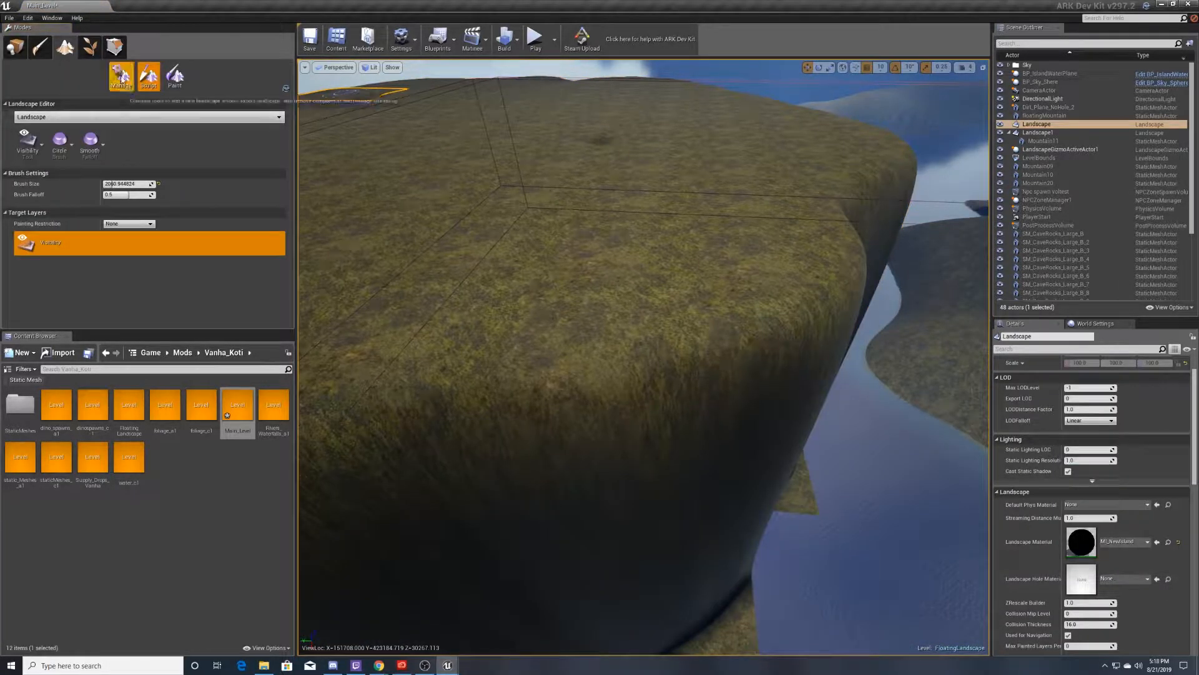
mouse_move(563, 312)
right_down()
mouse_move(475, 318)
mouse_move(463, 406)
mouse_move(531, 400)
mouse_move(562, 357)
right_up()
key(w)
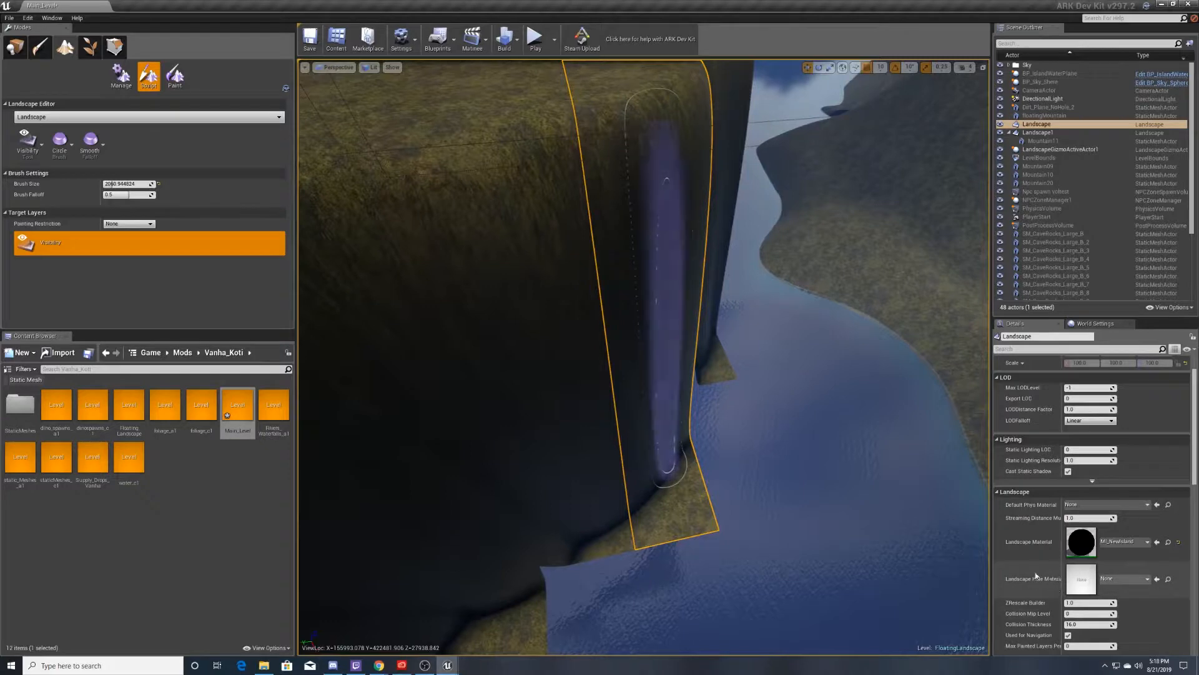
click(1107, 580)
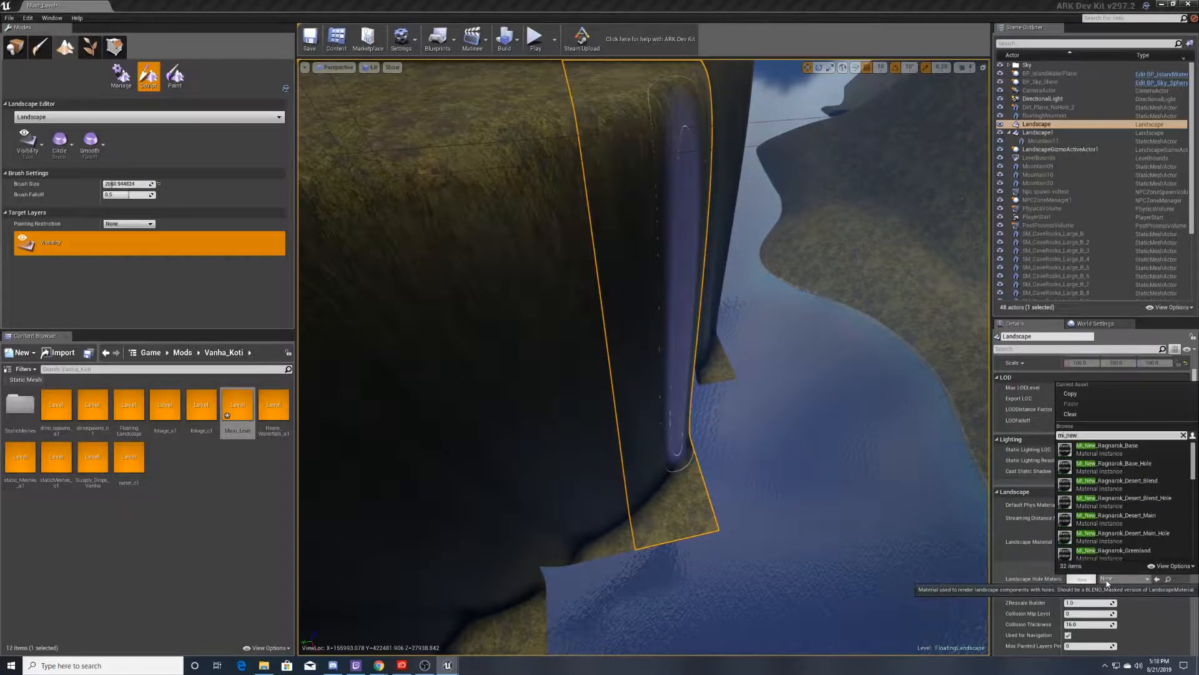
click(1115, 469)
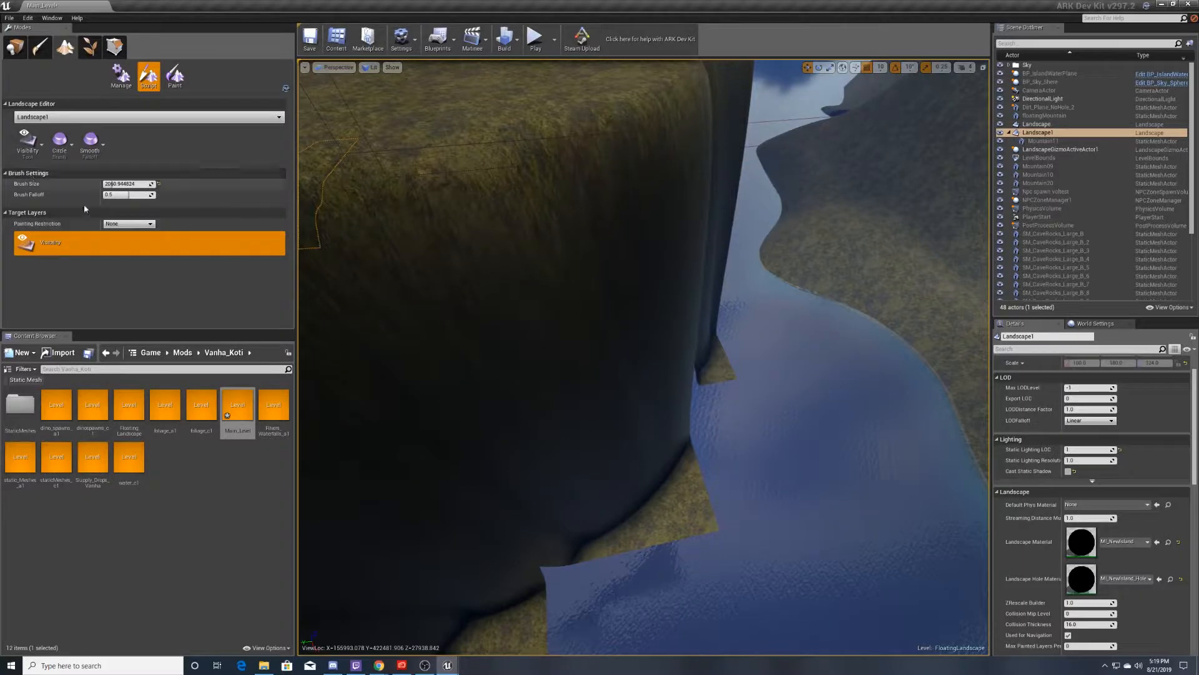
click(27, 140)
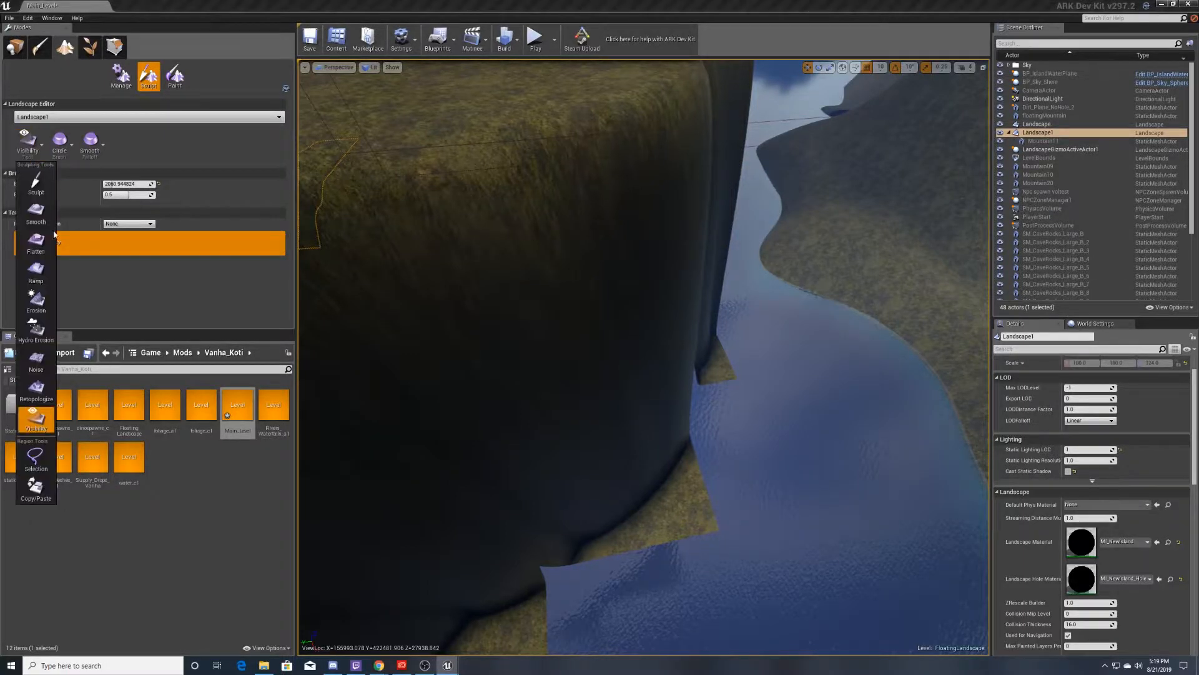
click(35, 388)
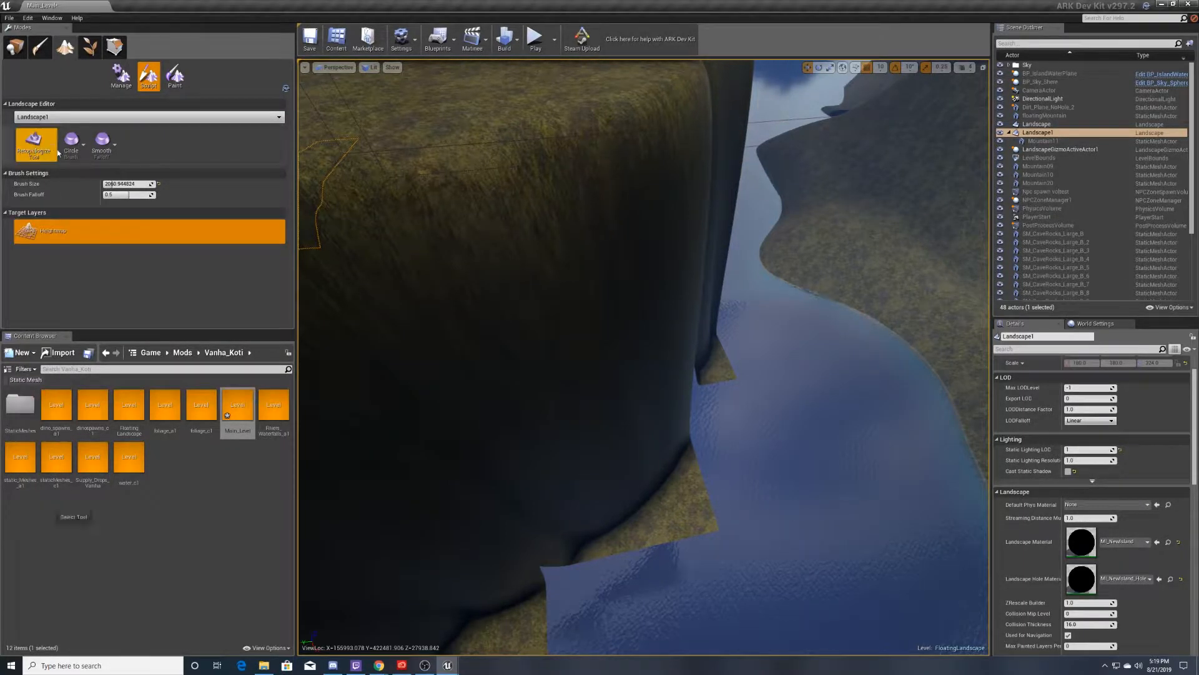
click(33, 140)
click(37, 417)
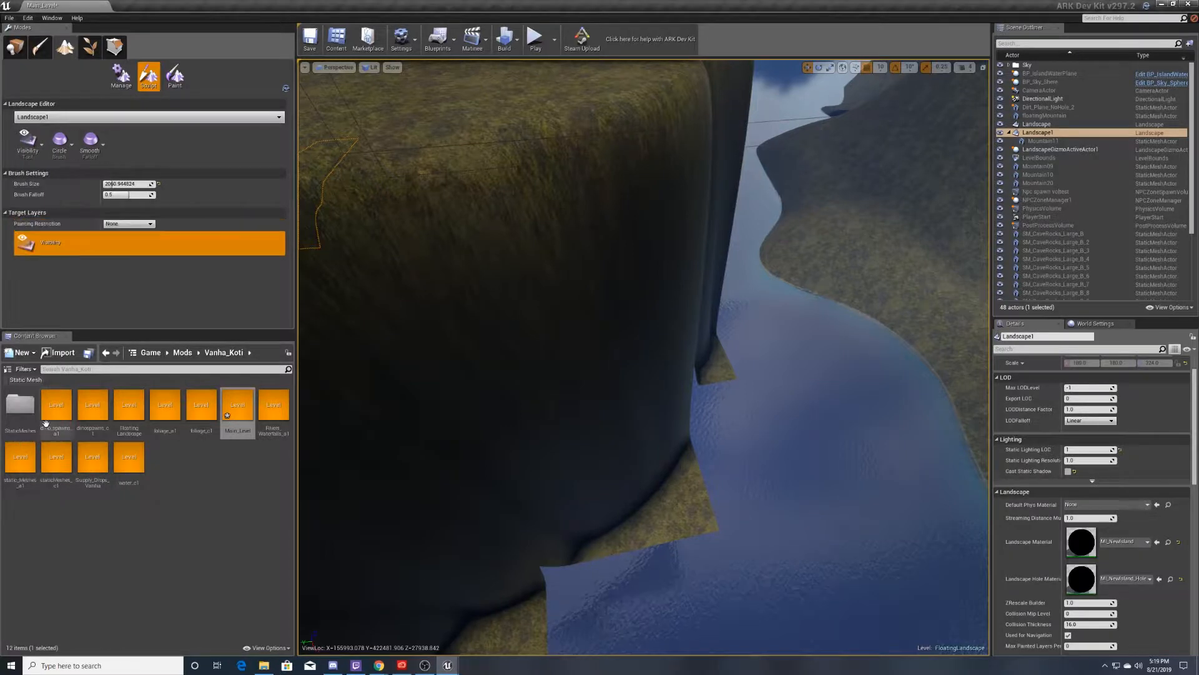
Step: Make the floating plateau's Landscape the editing target instead of Landscape1 and return to sculpting with the Visibility tool
right_drag(574, 275, 474, 275)
right_drag(766, 260, 799, 153)
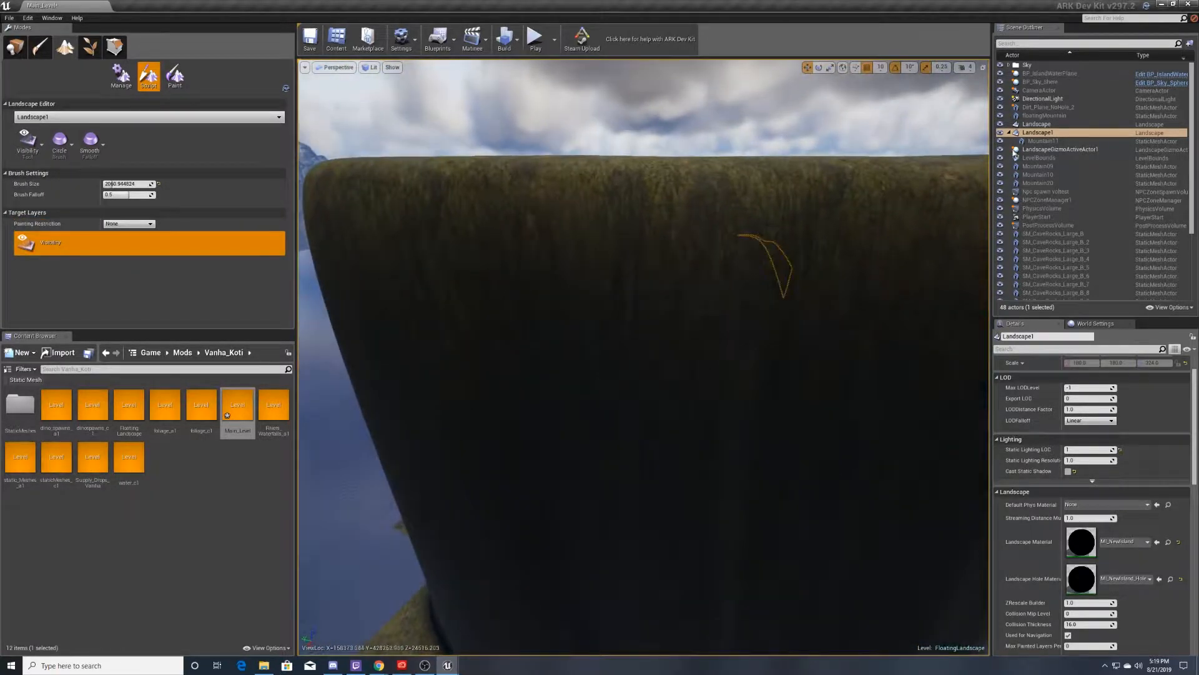
mouse_move(766, 260)
right_down()
mouse_move(756, 375)
mouse_move(752, 344)
right_up()
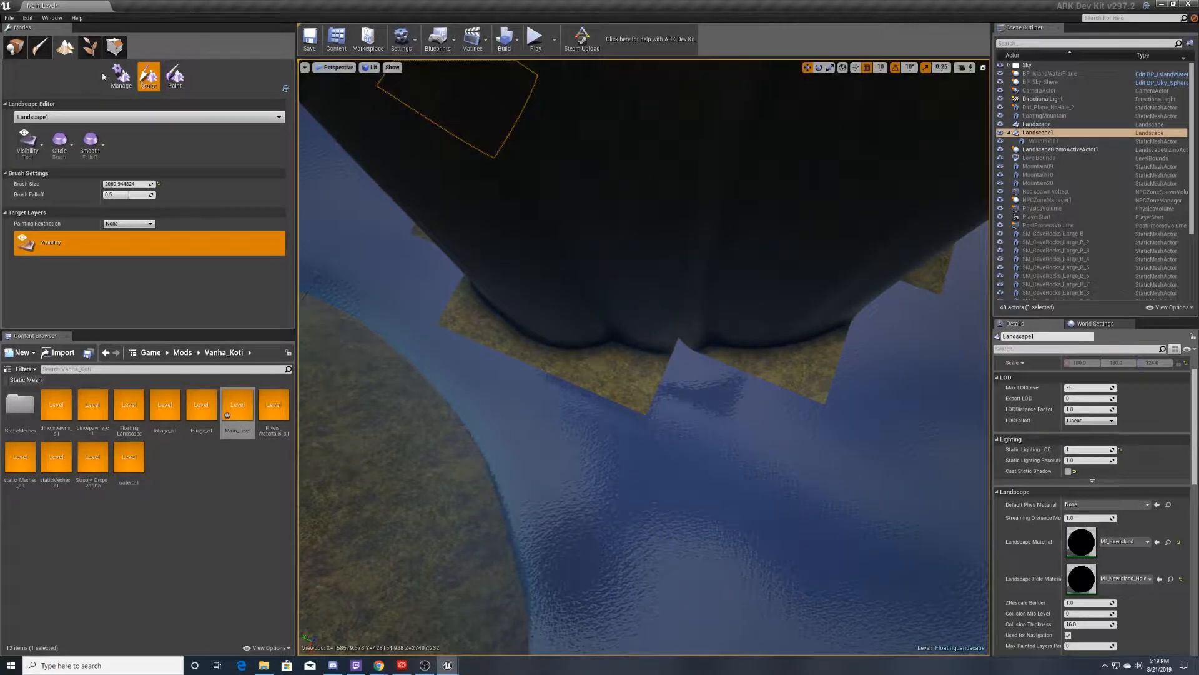
click(120, 75)
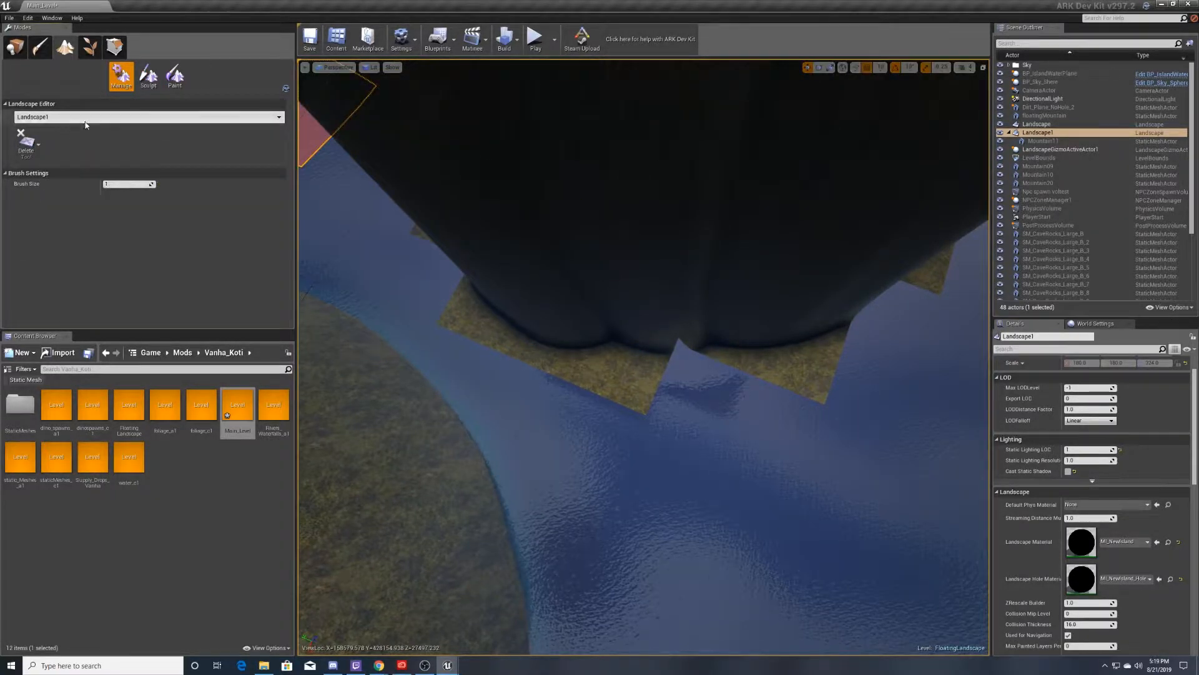
click(15, 47)
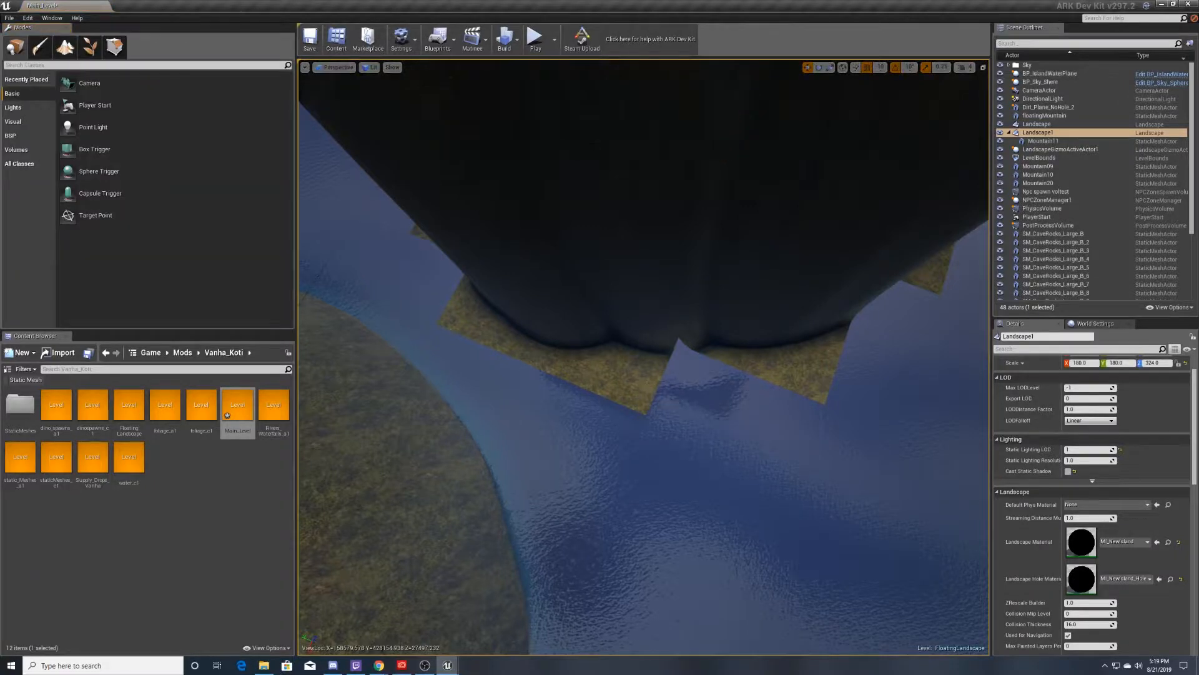
click(612, 369)
click(65, 46)
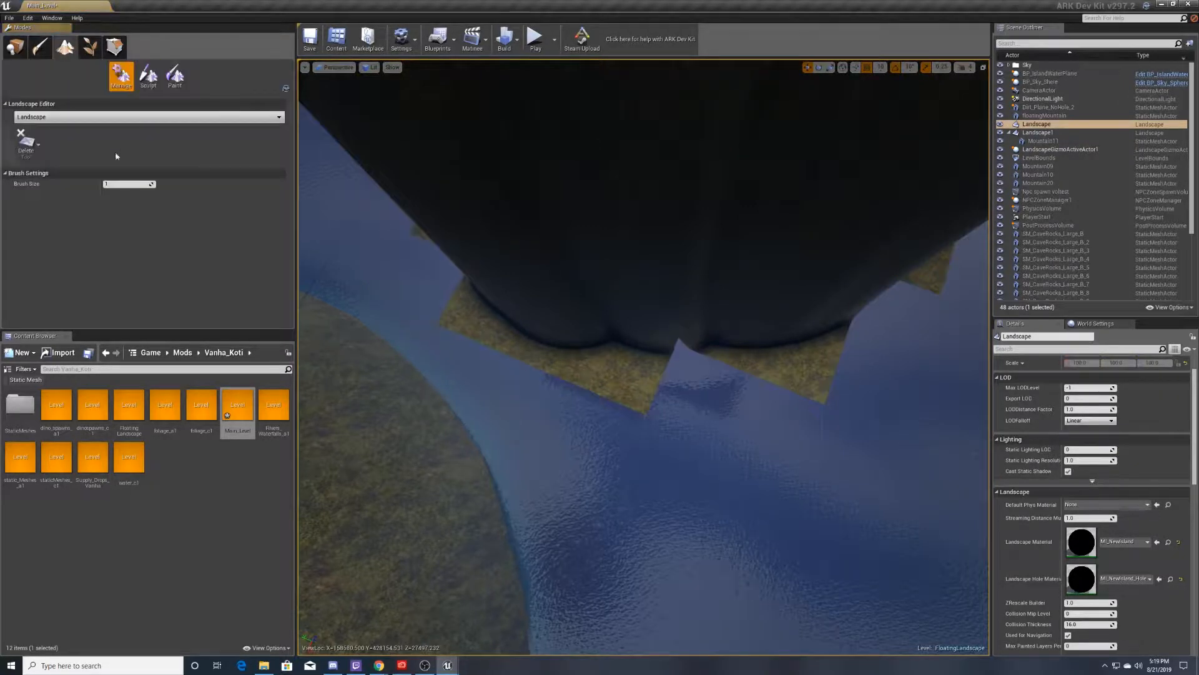
click(154, 79)
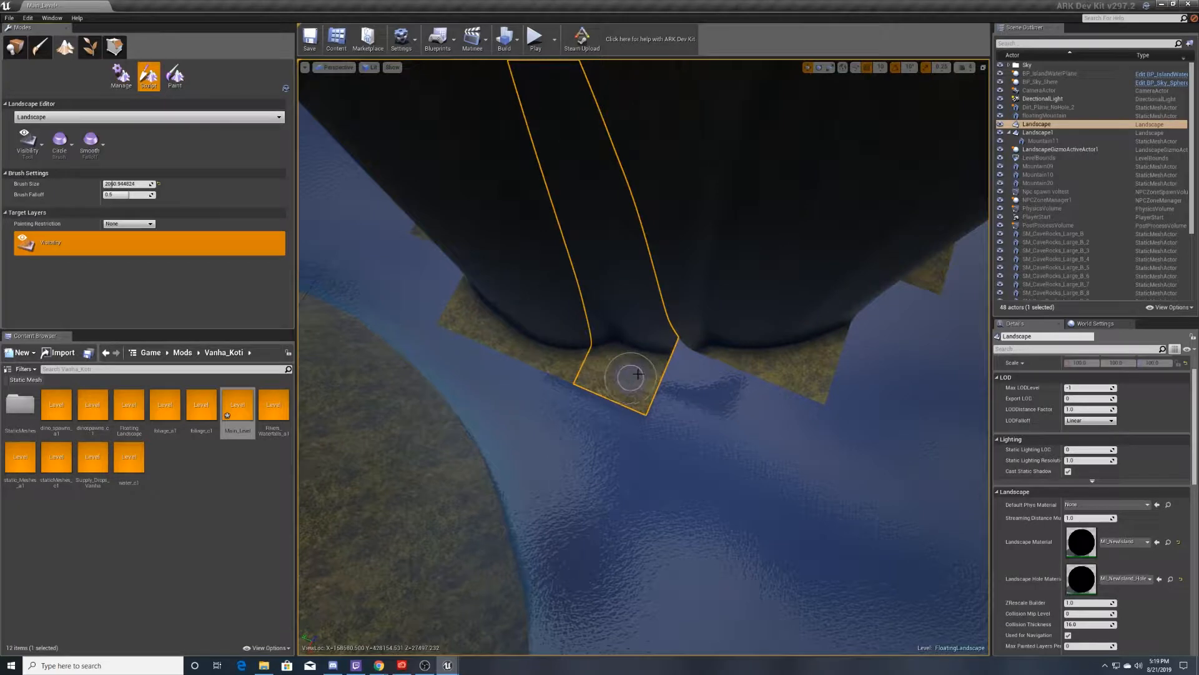
Step: Hide the flat ground jutting out at the plateau's base and the wall strip above it with the Visibility tool
click(611, 394)
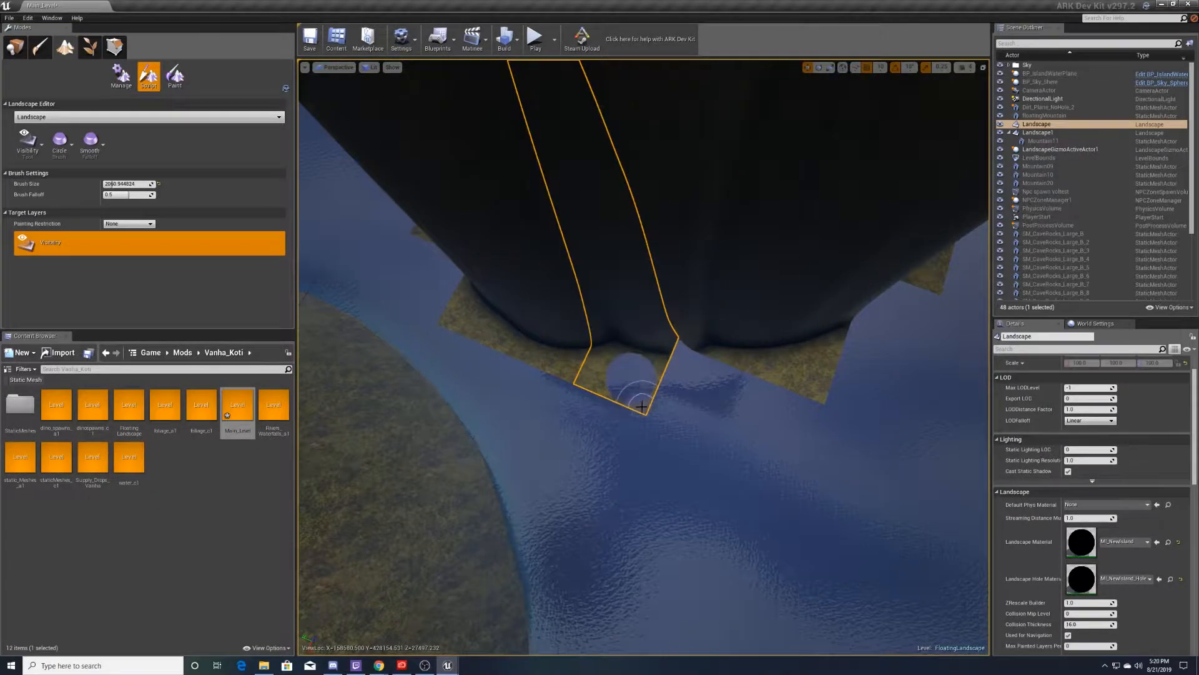
key(w)
right_drag(654, 379, 594, 396)
mouse_move(652, 378)
mouse_down()
mouse_move(643, 321)
mouse_move(616, 313)
mouse_move(575, 268)
mouse_move(679, 269)
mouse_up()
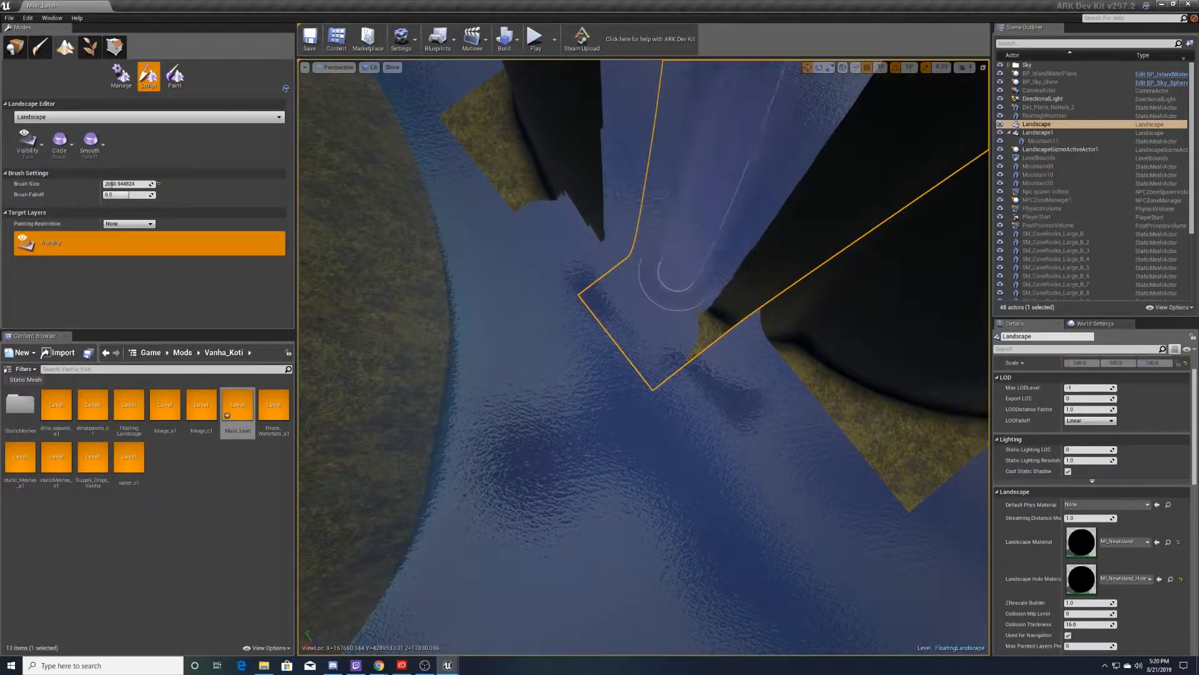
key(s)
mouse_move(678, 269)
right_down()
mouse_move(665, 144)
mouse_move(637, 206)
mouse_move(659, 312)
mouse_move(665, 250)
mouse_move(674, 357)
right_up()
key(s)
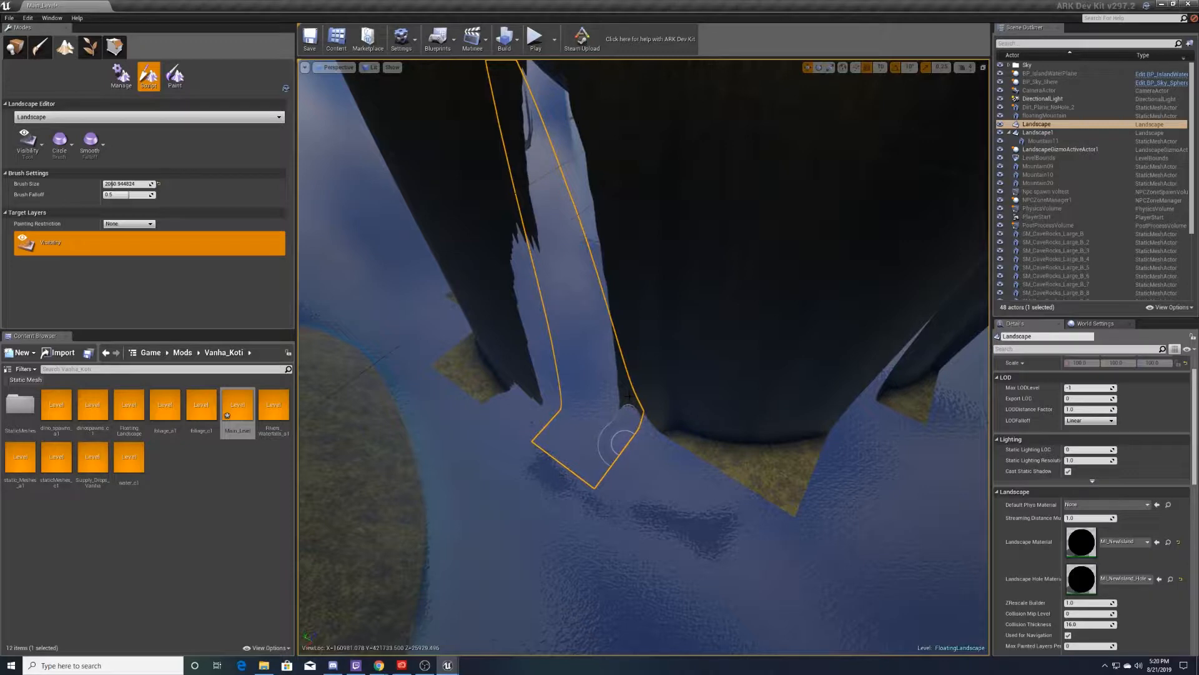
Step: Hide the neighbouring flat ground and lower wall sections along the plateau's base
click(644, 402)
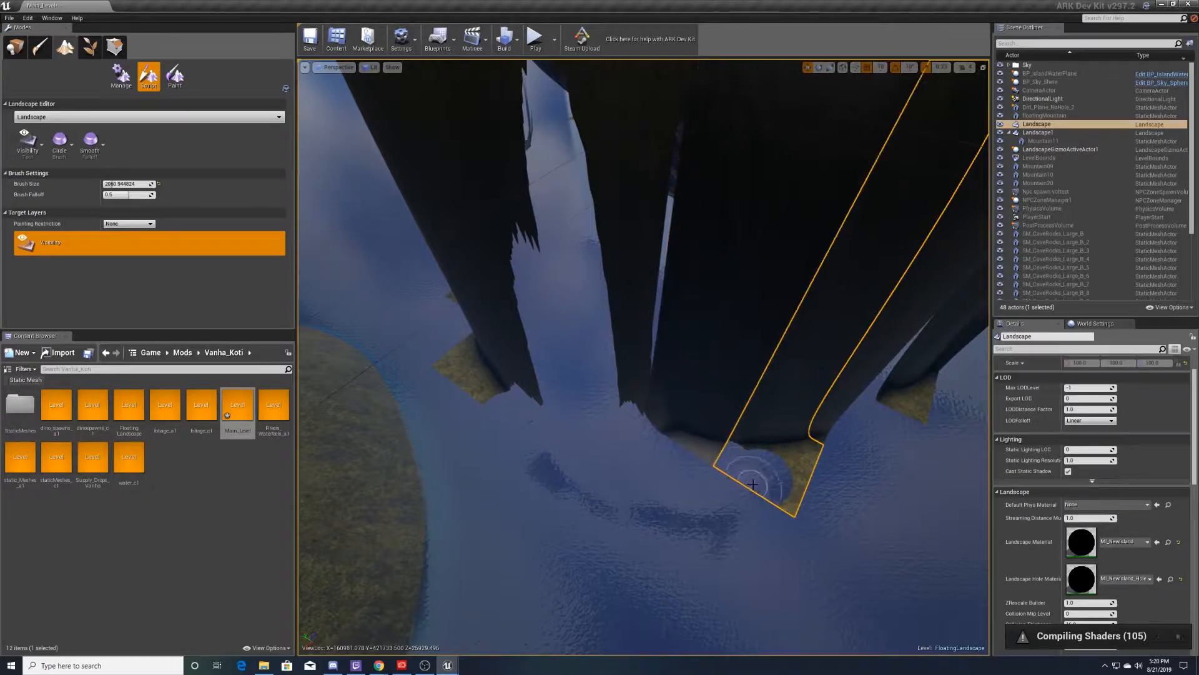
click(805, 454)
mouse_move(805, 454)
mouse_down()
mouse_move(758, 445)
mouse_move(779, 410)
mouse_up()
Step: Hide the plateau's tall side walls below the grassy rim to expose the mountain mesh underneath
right_drag(779, 410, 779, 312)
key(s)
right_drag(717, 375, 717, 464)
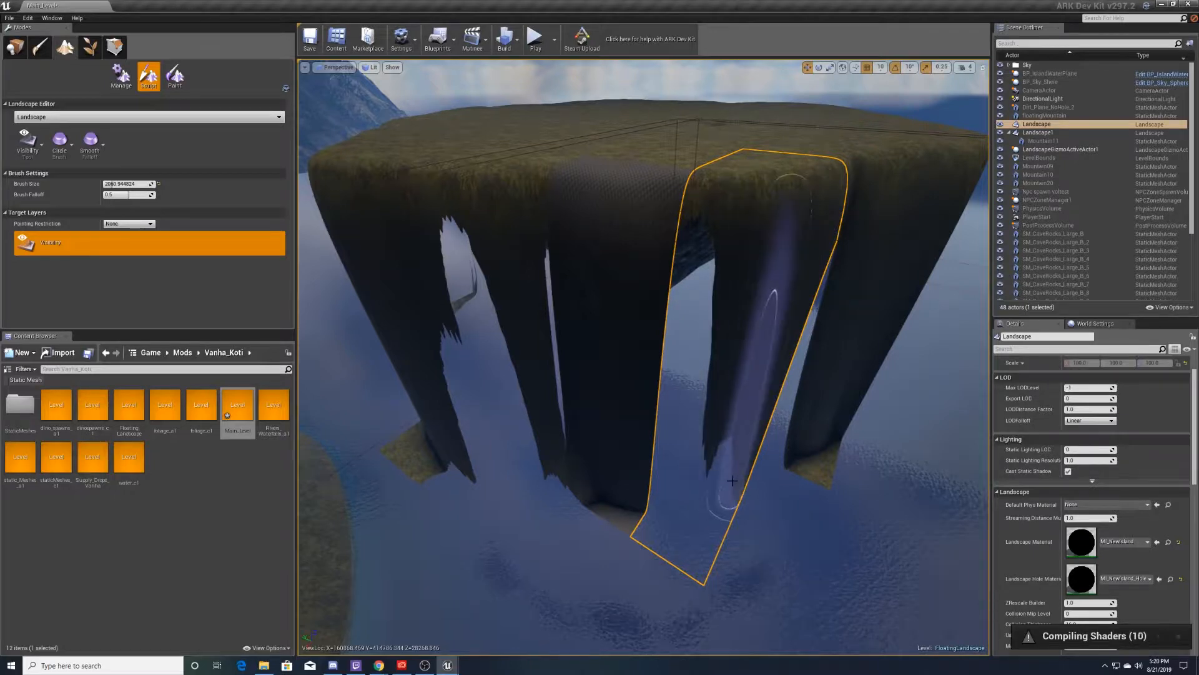
click(734, 479)
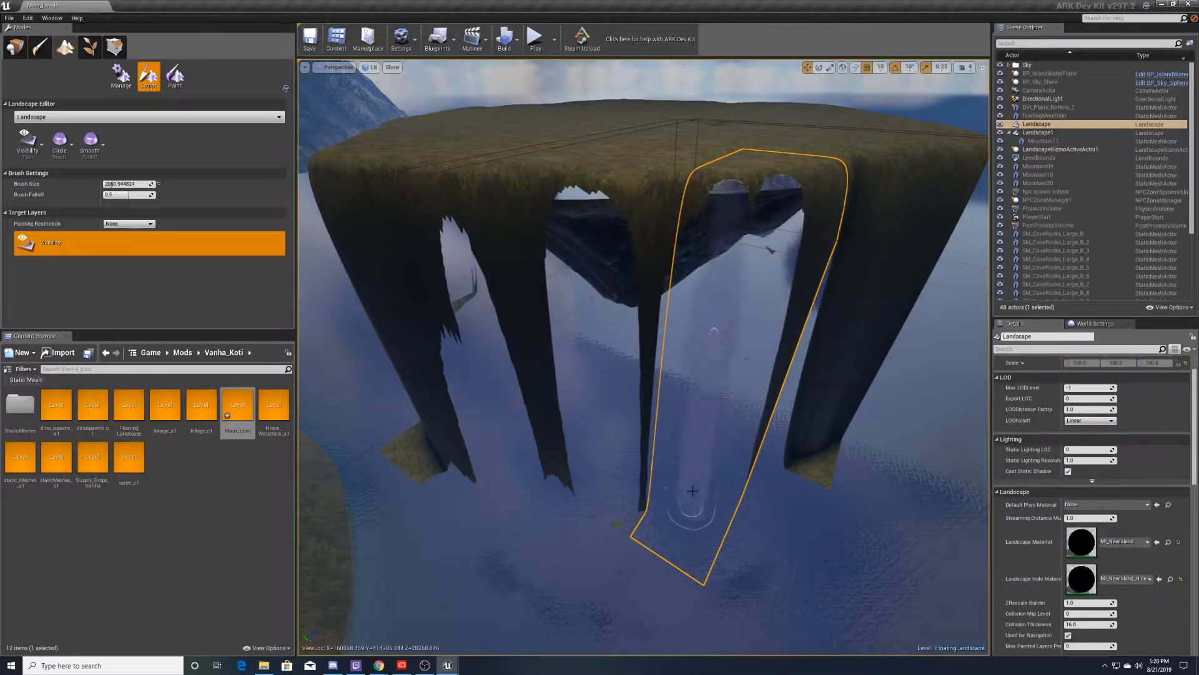
mouse_move(692, 491)
mouse_down()
mouse_move(645, 495)
mouse_move(656, 487)
mouse_move(647, 482)
mouse_move(729, 486)
mouse_up()
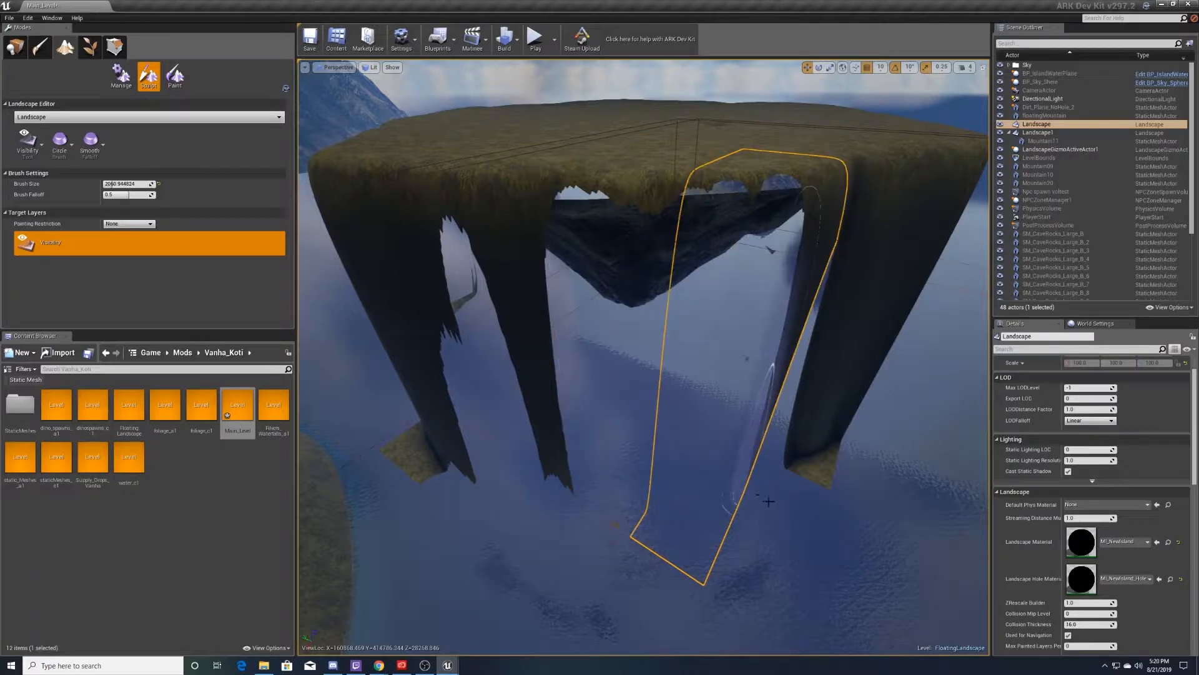
Step: Hide the remaining wall around the plateau's adjoining corner, leaving only the landscape's upper rim
key(w)
mouse_move(755, 436)
right_down()
mouse_move(681, 419)
mouse_move(756, 415)
mouse_move(765, 300)
mouse_move(924, 350)
mouse_move(893, 481)
mouse_move(950, 528)
mouse_move(986, 531)
mouse_move(975, 494)
right_up()
key(w)
key(s)
key(w)
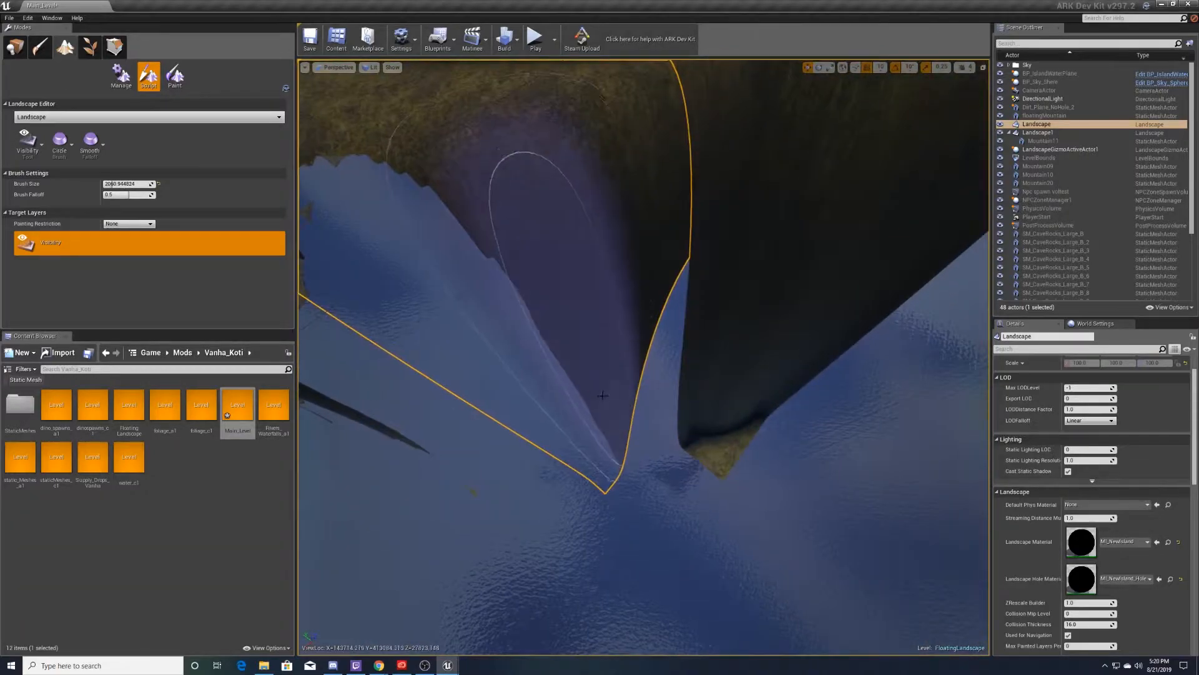
drag(614, 456, 696, 382)
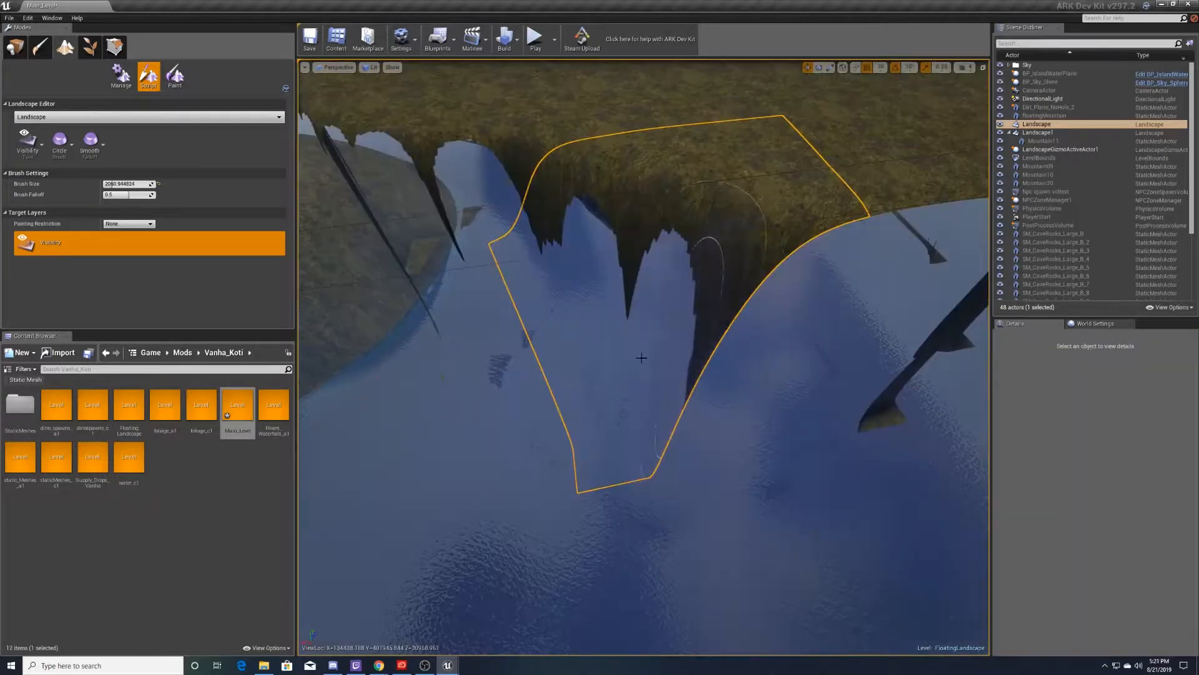
Step: Reduce the Visibility brush size to about 195 and erase the long spike hanging from the plateau's rim
key(ctrl+z)
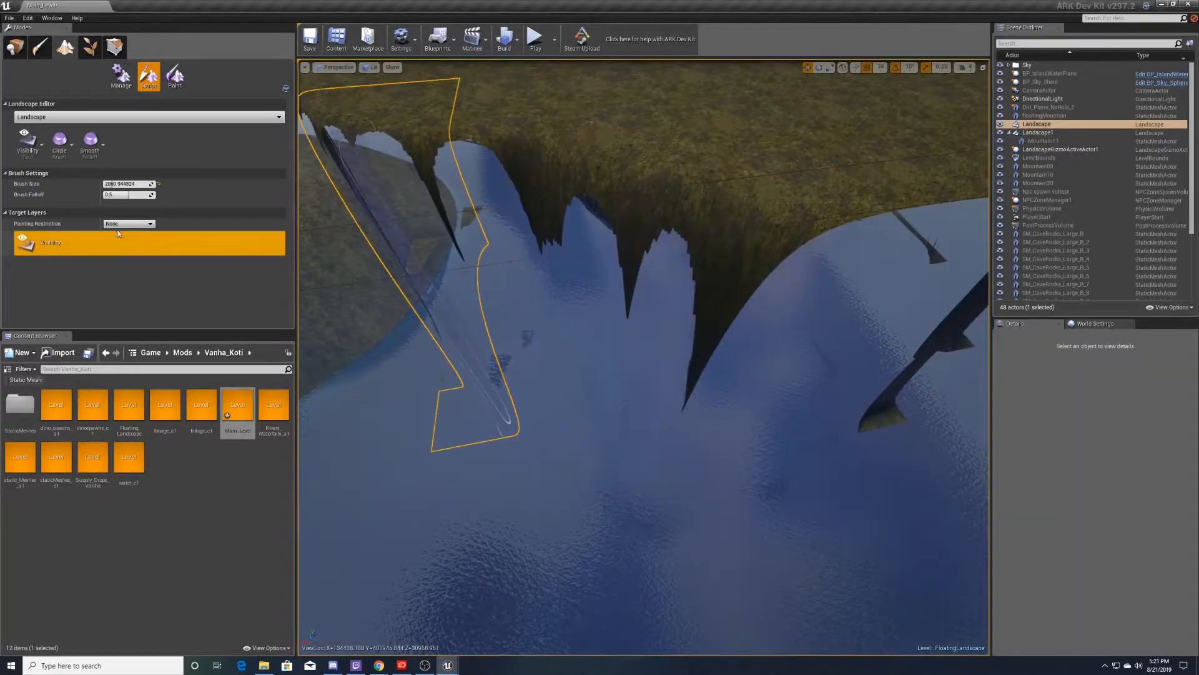
key(ctrl+z)
key(ctrl+z)
key(ctrl+z)
key(ctrl+z)
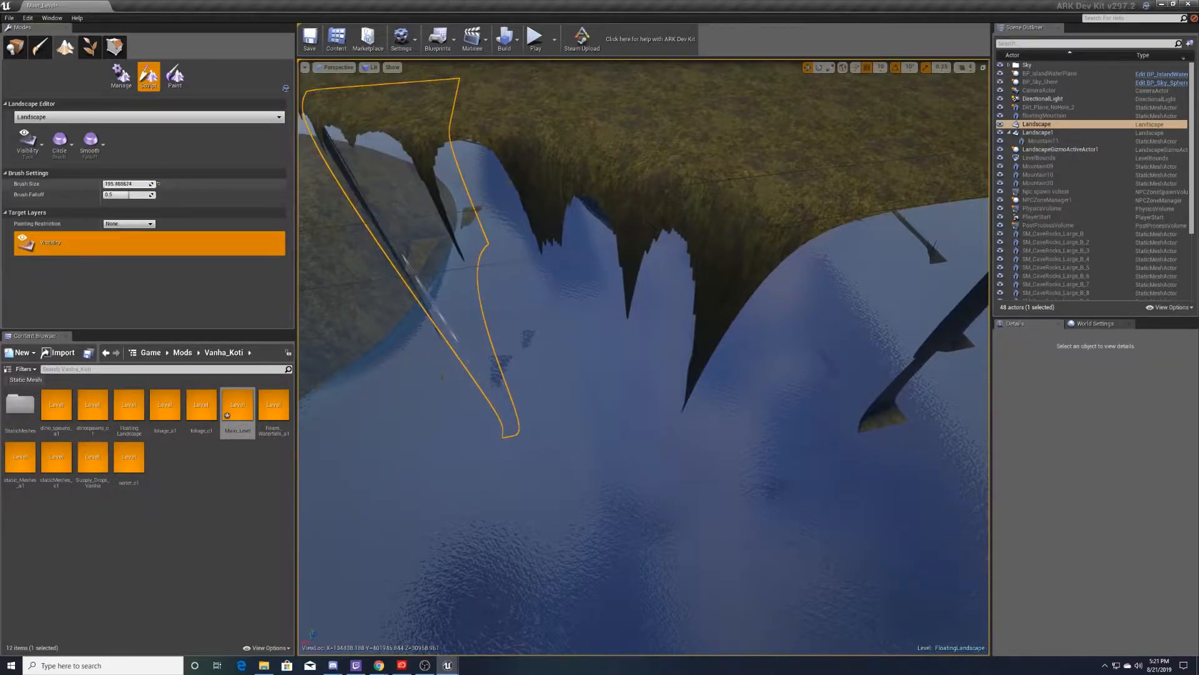
drag(721, 275, 690, 356)
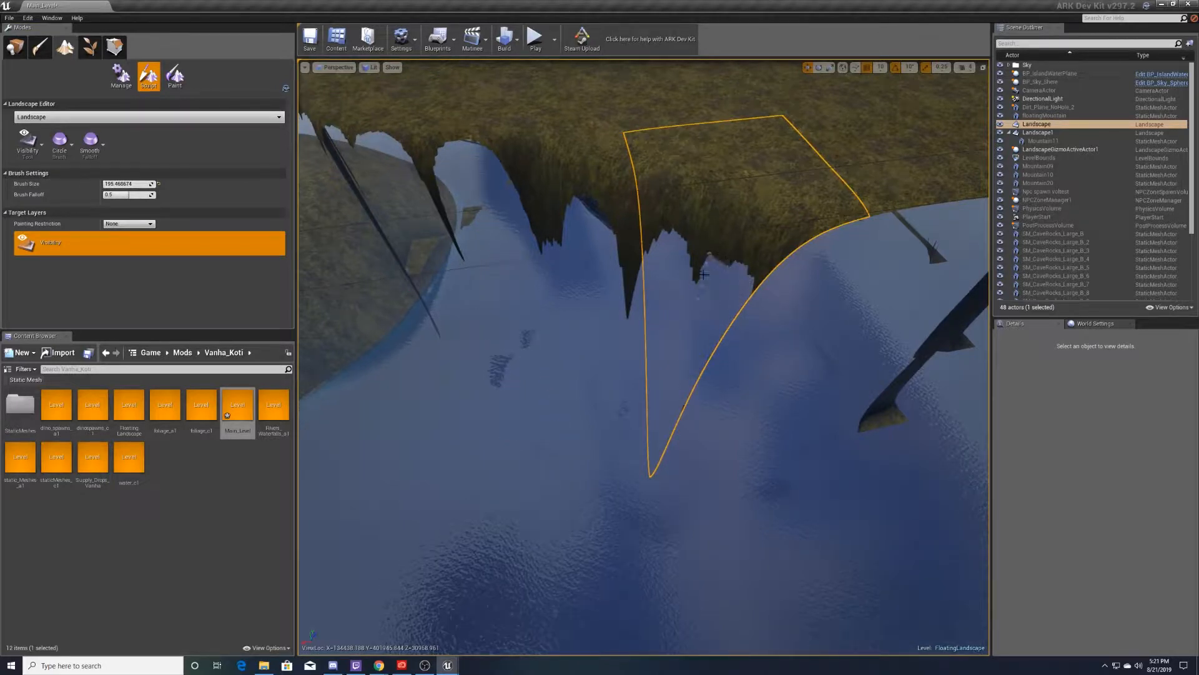
Step: Erase the other hanging spikes along the same stretch of the plateau's rim with the small brush
key(ctrl+z)
key(ctrl+y)
key(ctrl+z)
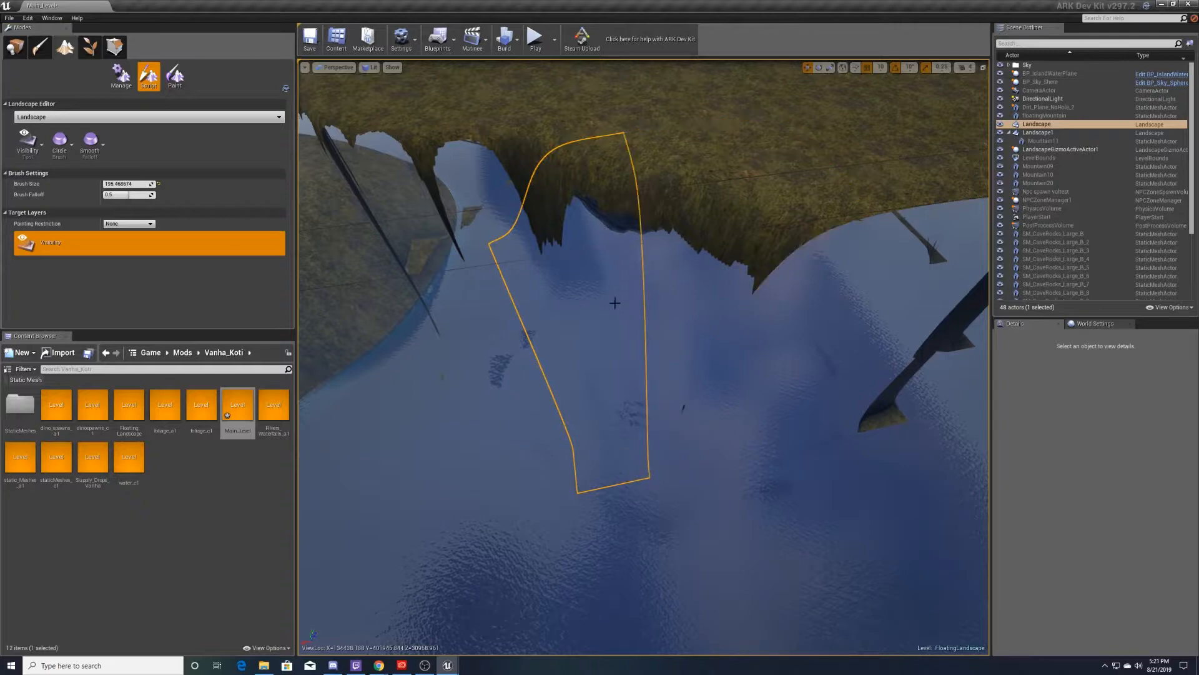
key(ctrl+y)
key(ctrl+z)
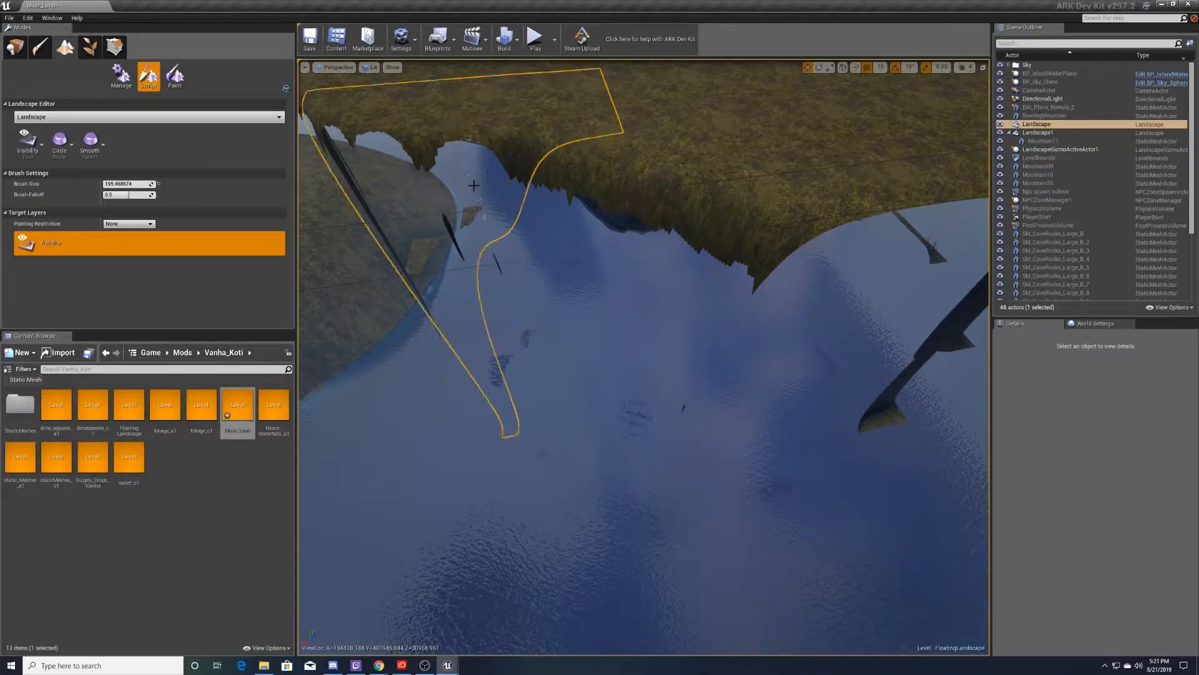
key(ctrl+z)
Step: Trim the leftover hanging wall pieces on another side of the plateau with the Visibility tool
key(w)
right_drag(516, 270, 594, 260)
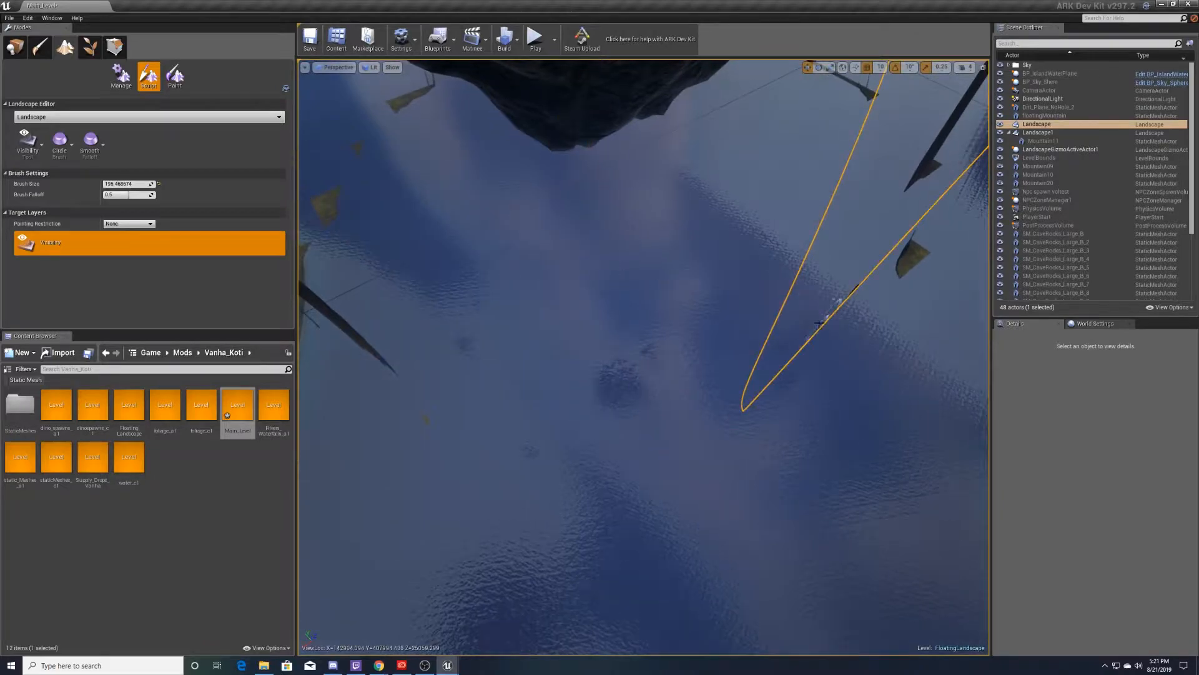
mouse_move(861, 303)
right_down()
mouse_move(906, 337)
mouse_move(856, 250)
mouse_move(859, 282)
mouse_move(794, 237)
mouse_move(838, 238)
mouse_move(843, 193)
mouse_move(900, 106)
mouse_move(844, 107)
mouse_move(828, 85)
mouse_move(806, 262)
mouse_move(749, 414)
right_up()
key(w)
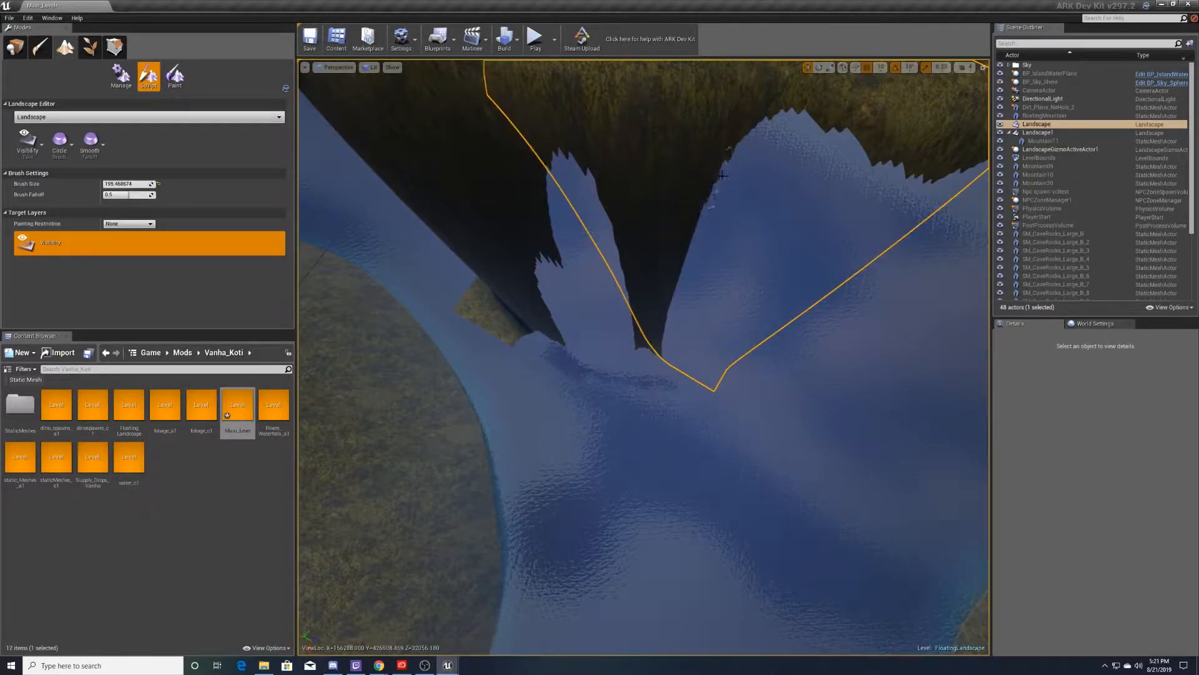
mouse_move(723, 175)
mouse_down()
mouse_move(581, 172)
mouse_move(714, 197)
mouse_up()
right_drag(714, 196, 718, 135)
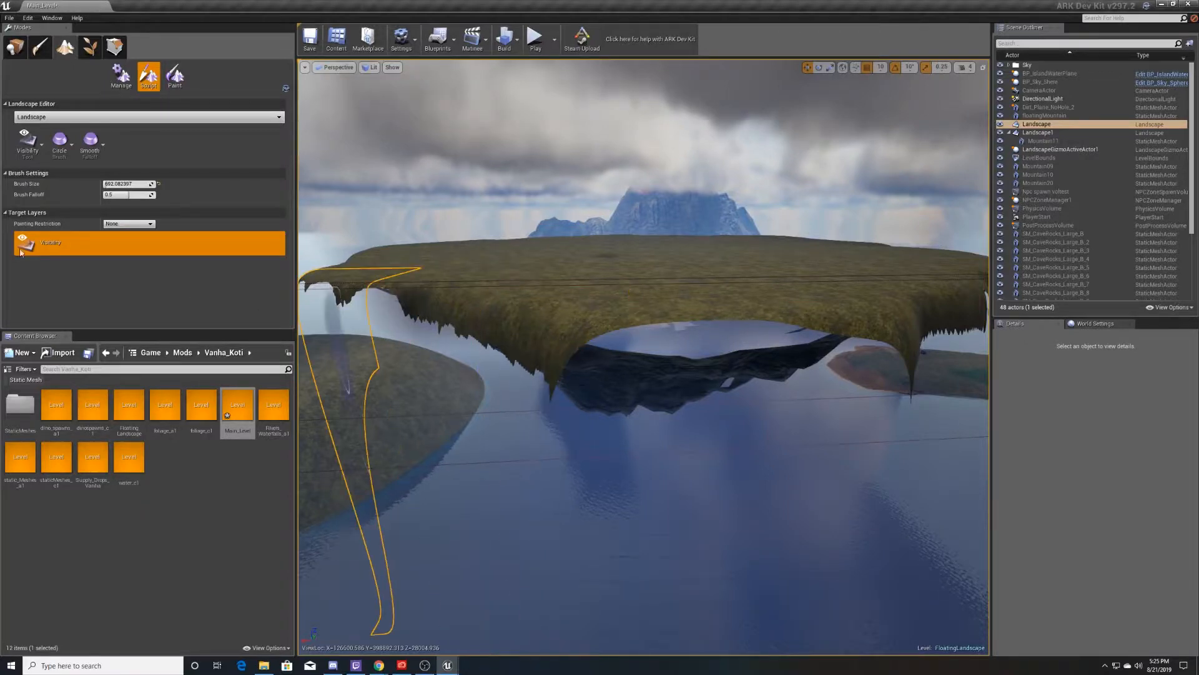
Step: Raise the floatingMountain mesh to a Z location of 24880 so it sits against the landscape's underside
click(15, 46)
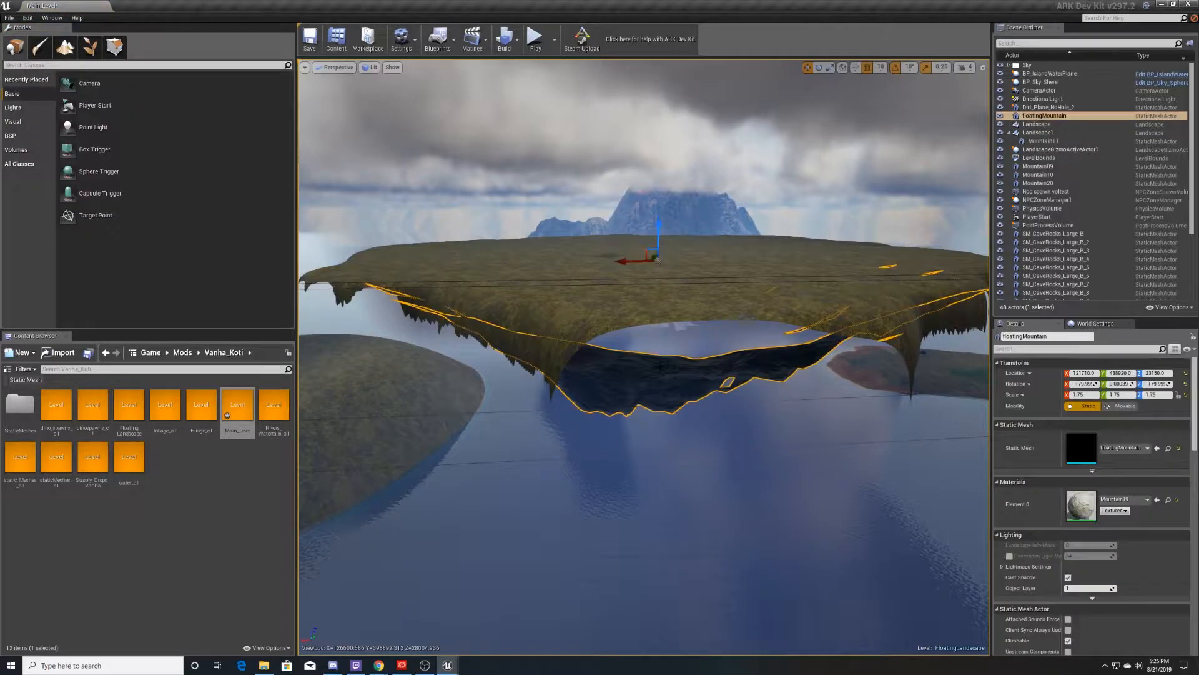
drag(661, 223, 659, 204)
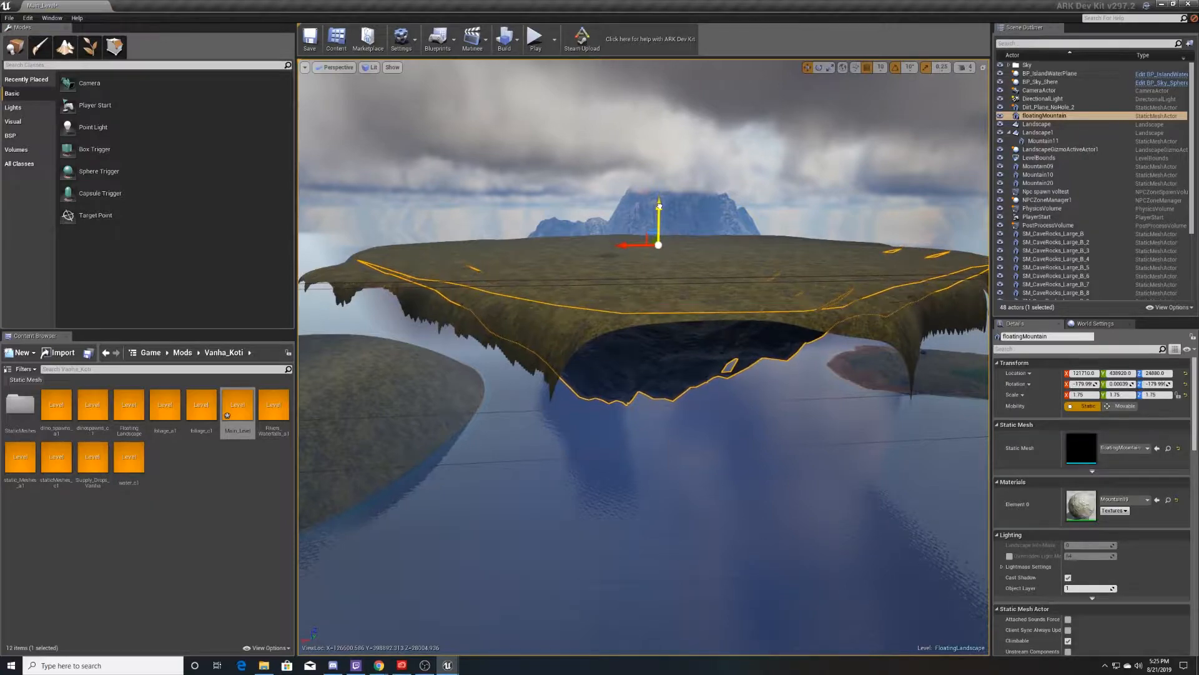
Step: Examine the island's underside and rim for fit with the raised mountain mesh, and return to landscape sculpting
right_drag(659, 206, 714, 201)
key(w)
key(w)
key(w)
key(w)
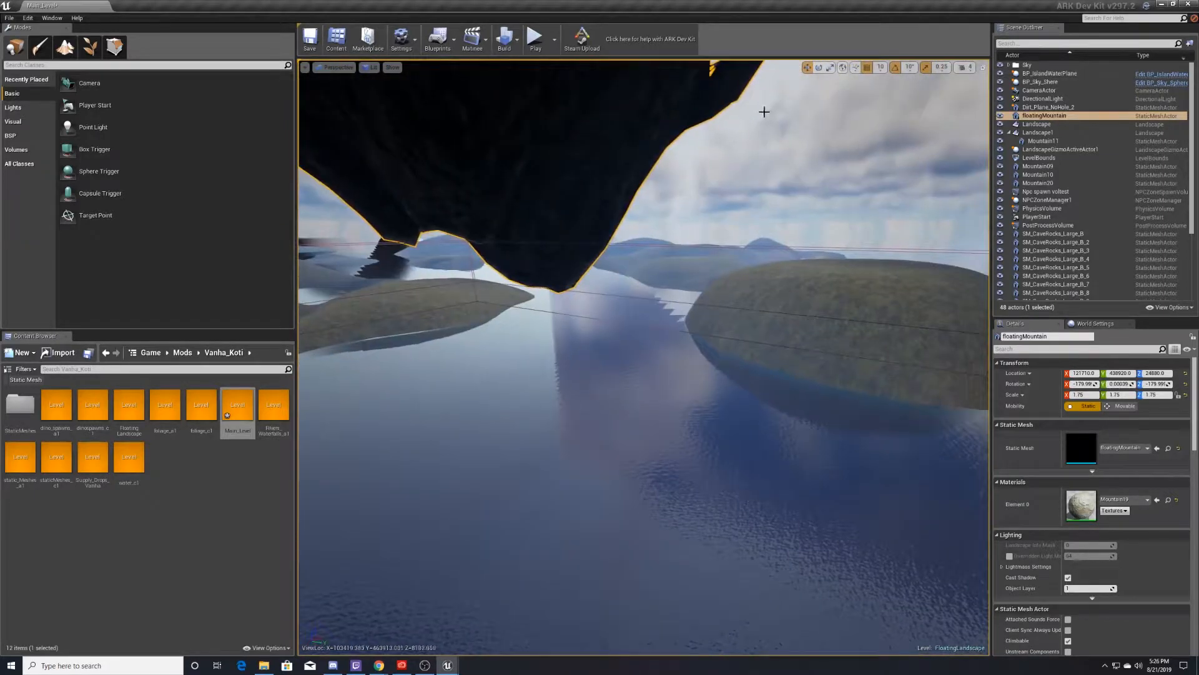
key(w)
right_drag(739, 305, 537, 331)
key(w)
key(w)
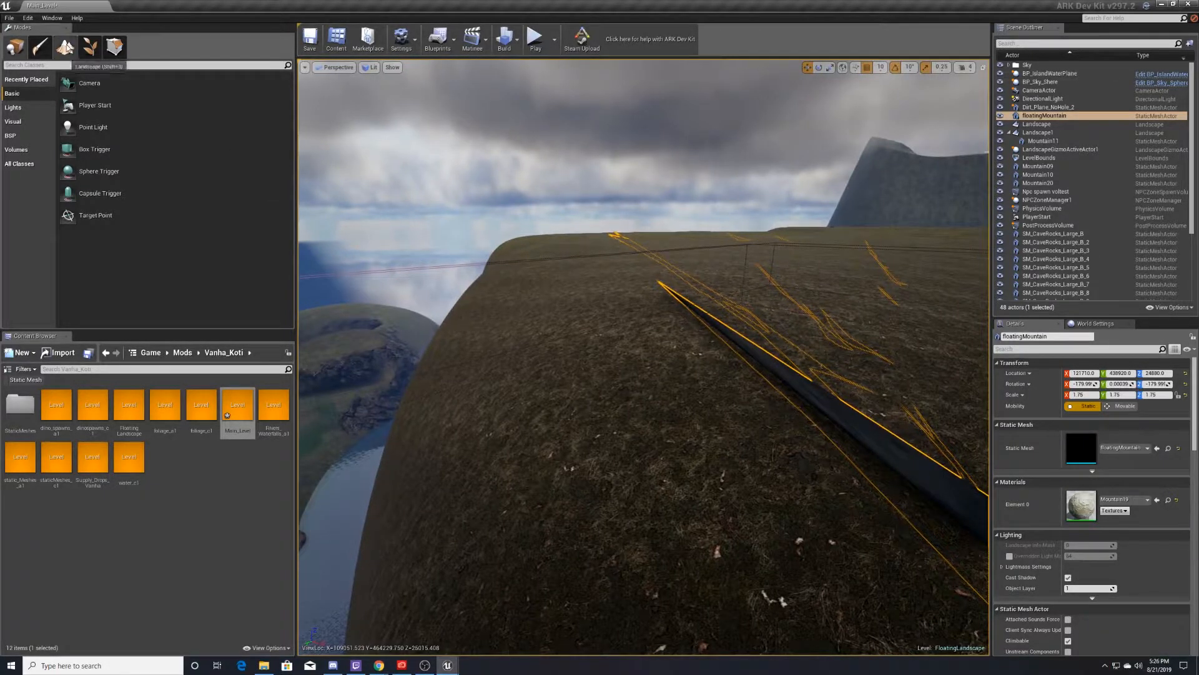
click(64, 47)
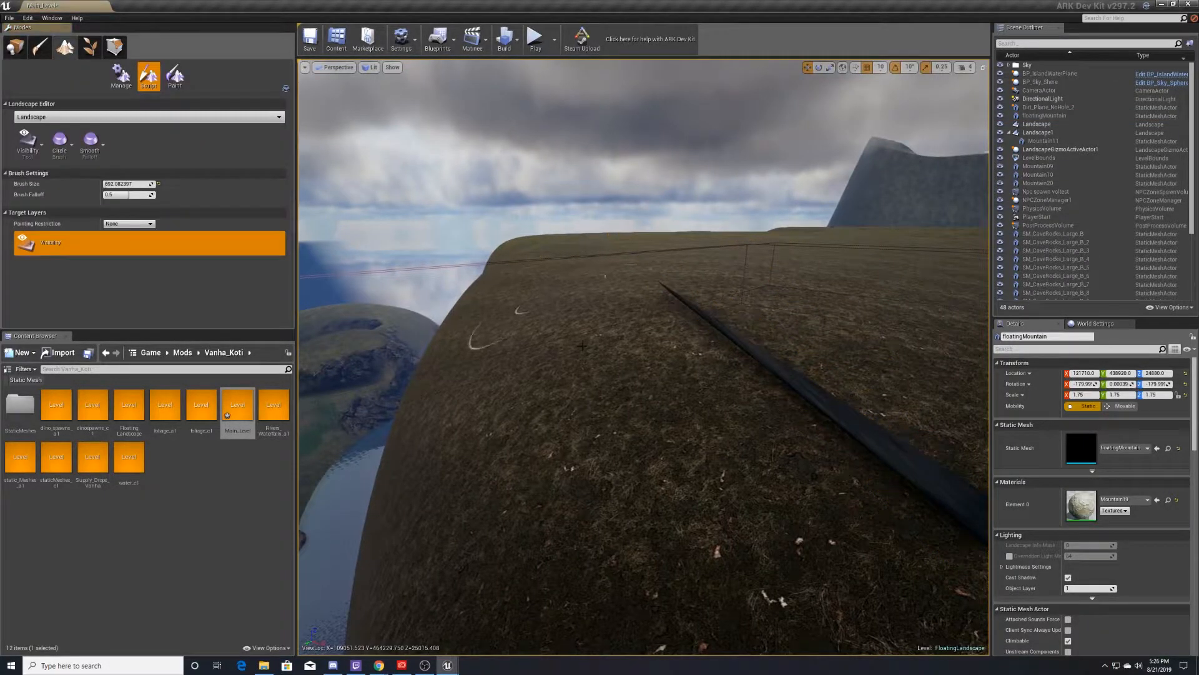
Step: Raise the ground along the plateau's rim with the Sculpt tool, working beside the dark gap in the terrain
click(31, 142)
click(36, 184)
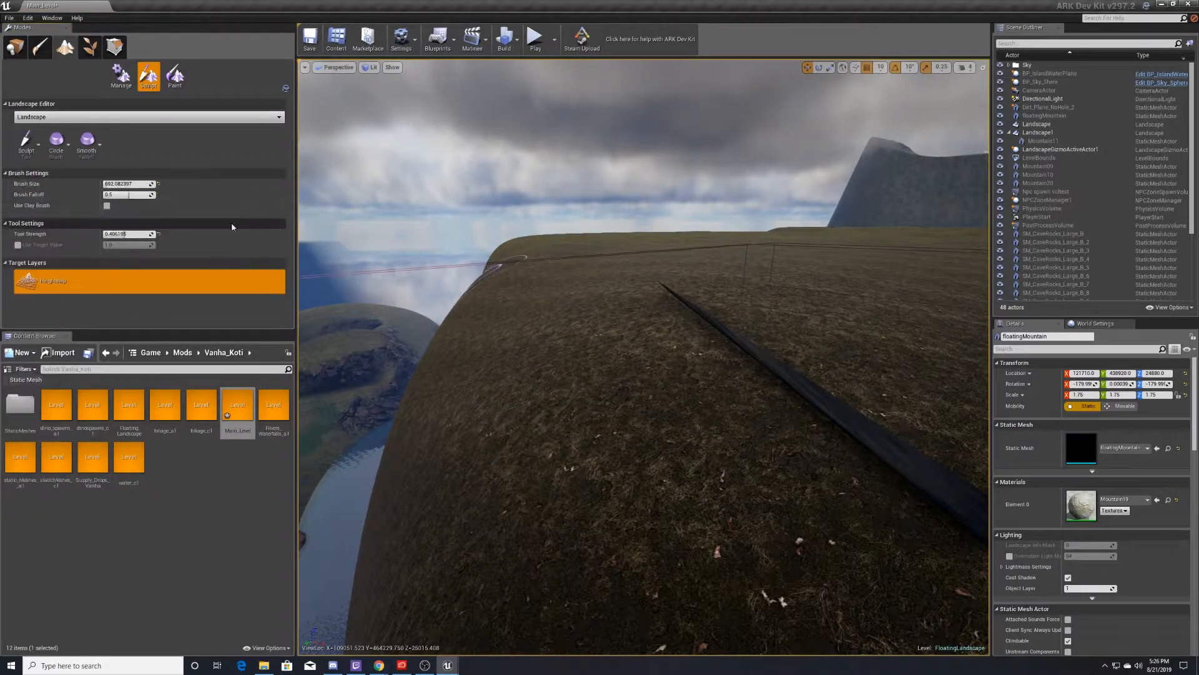
mouse_move(699, 339)
mouse_down()
mouse_move(691, 321)
mouse_move(706, 330)
mouse_up()
mouse_move(706, 329)
right_down()
mouse_move(765, 335)
mouse_move(859, 299)
mouse_move(656, 332)
mouse_move(672, 340)
mouse_move(644, 462)
mouse_move(718, 294)
mouse_move(774, 406)
right_up()
mouse_move(678, 313)
mouse_down()
mouse_move(693, 305)
mouse_move(788, 337)
mouse_move(865, 340)
mouse_up()
mouse_move(866, 341)
right_down()
mouse_move(830, 406)
mouse_move(806, 310)
right_up()
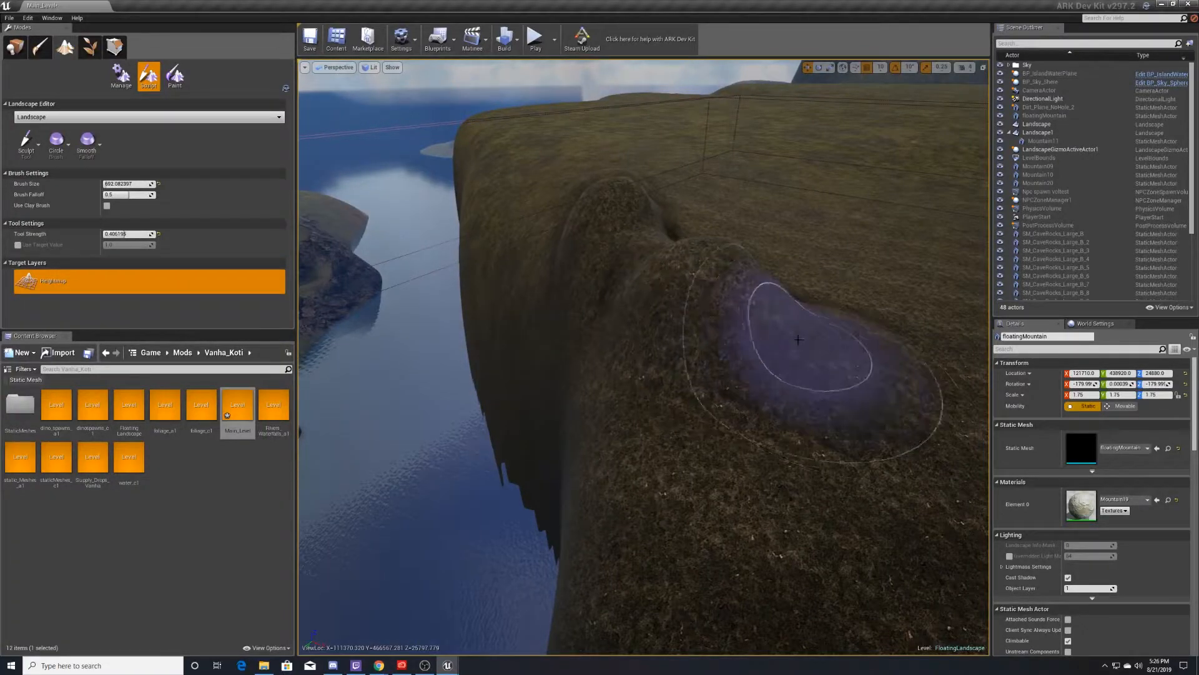
Step: Continue sculpting raised ground along the rim to cover the remaining dark slits in the plateau's surface
key(w)
mouse_move(831, 378)
right_down()
mouse_move(856, 299)
mouse_move(1049, 312)
right_up()
right_drag(644, 356, 834, 437)
key(s)
mouse_move(763, 323)
right_down()
mouse_move(581, 361)
mouse_move(875, 367)
mouse_move(796, 364)
right_up()
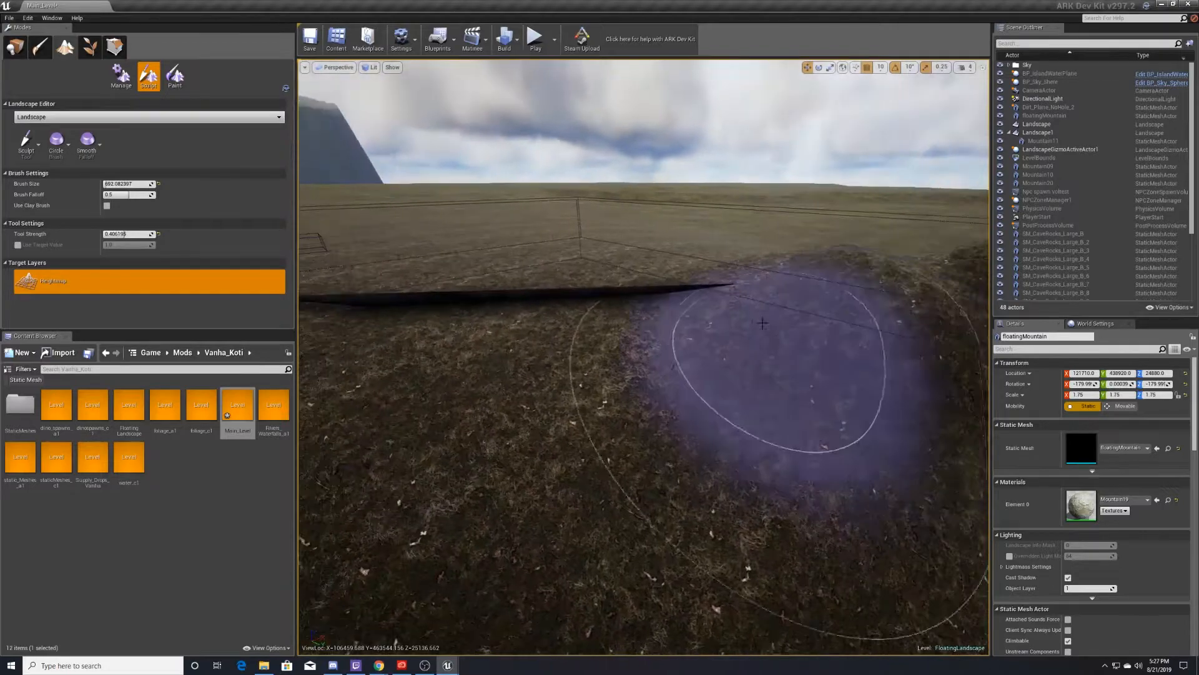
right_drag(652, 302, 550, 296)
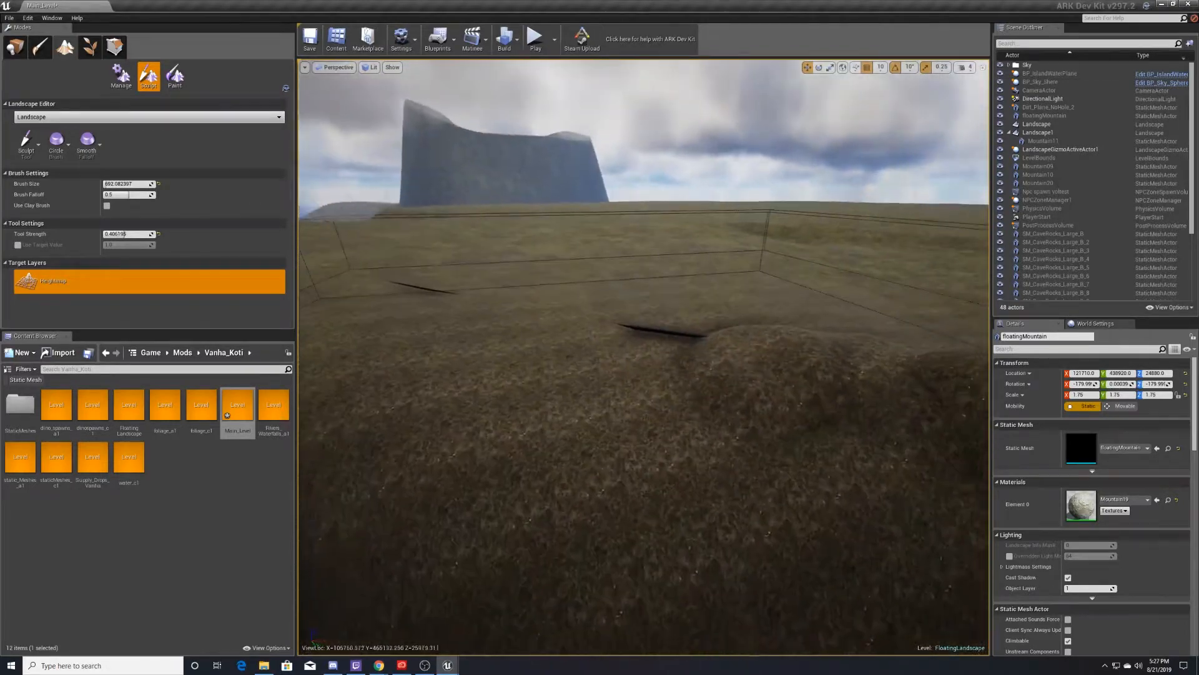
Step: Even out the ground along the rim over the dark gap with the Flatten tool
click(42, 163)
click(39, 244)
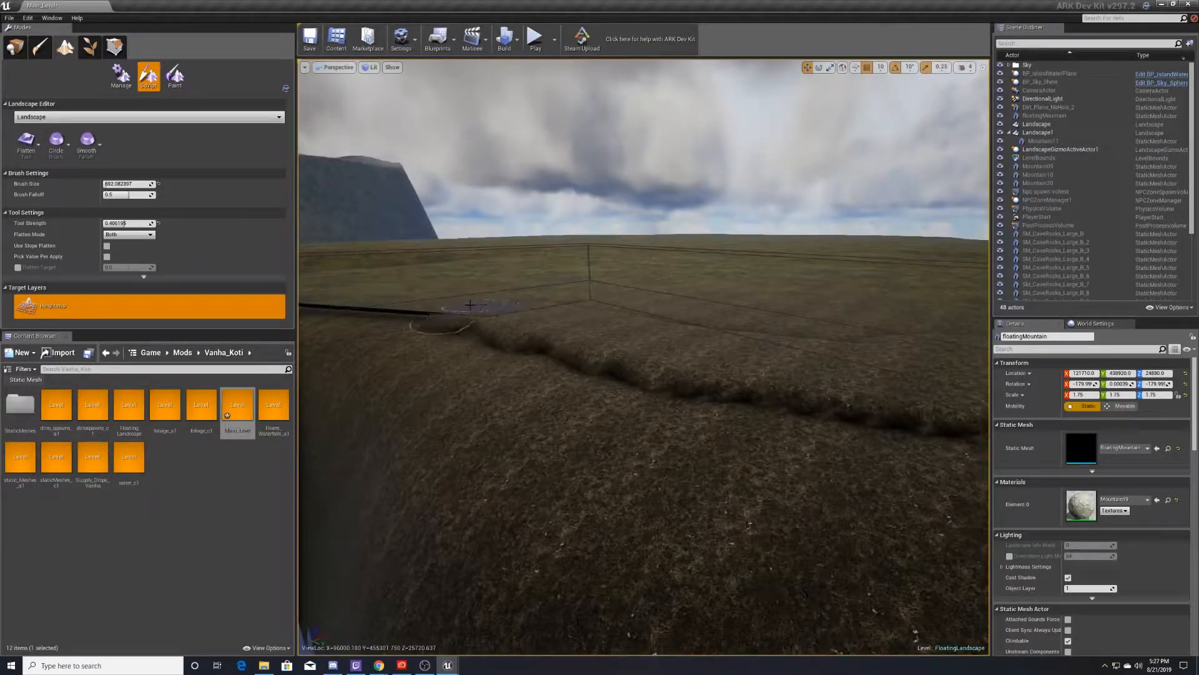
mouse_move(485, 320)
right_down()
mouse_move(481, 300)
mouse_move(350, 294)
mouse_move(418, 313)
mouse_move(500, 375)
mouse_move(387, 365)
mouse_move(331, 306)
mouse_move(375, 306)
mouse_move(378, 288)
mouse_move(437, 293)
mouse_move(450, 325)
mouse_move(550, 350)
mouse_move(548, 290)
mouse_move(587, 250)
mouse_move(706, 263)
mouse_move(825, 206)
mouse_move(1131, 153)
right_up()
right_drag(643, 313, 668, 431)
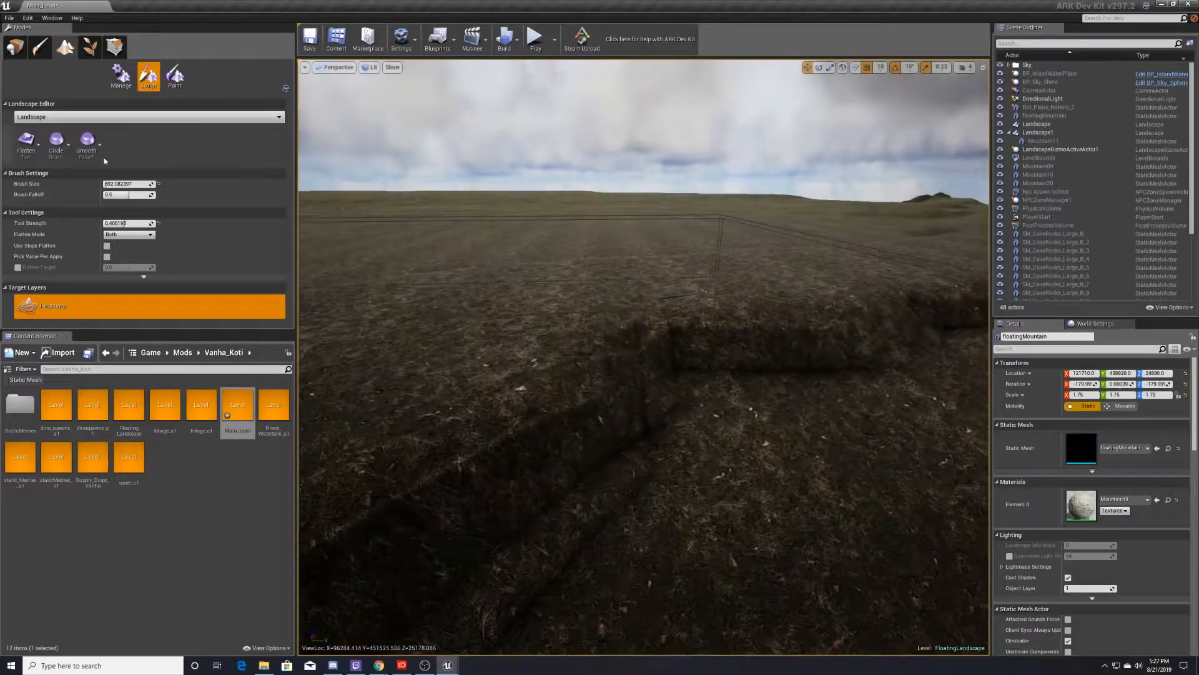
Step: Raise a mound at the end of the built-up rim with the Sculpt tool
click(27, 143)
click(28, 181)
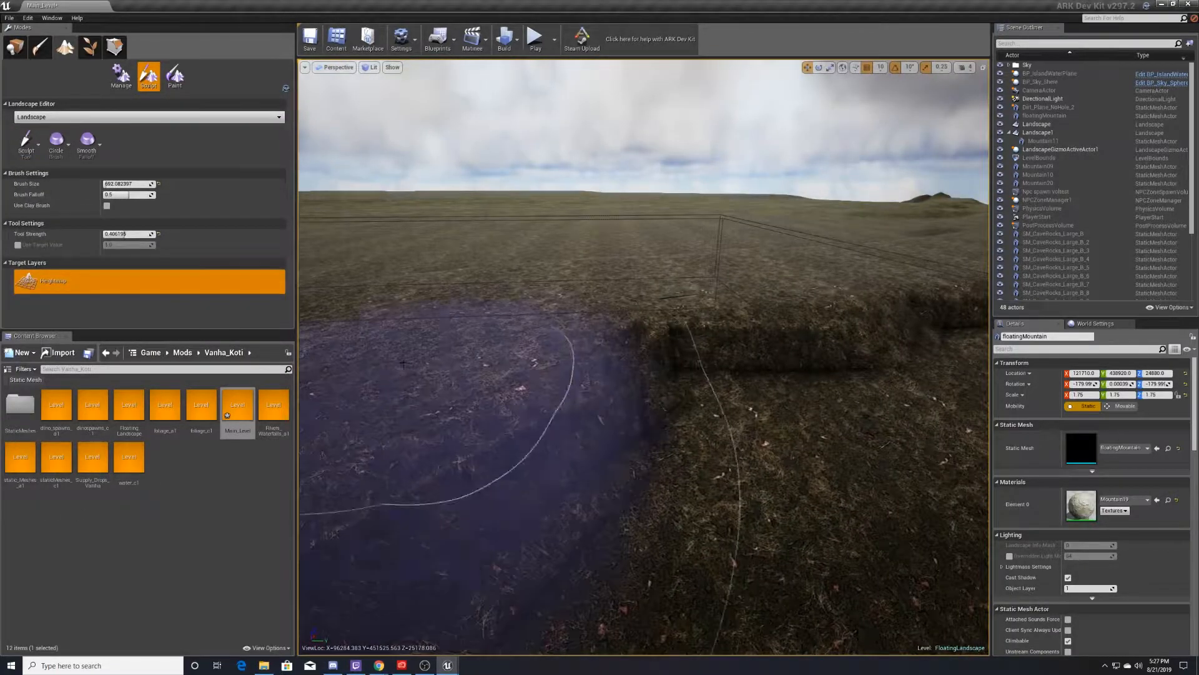
mouse_move(468, 340)
right_down()
mouse_move(459, 328)
mouse_move(600, 225)
mouse_move(631, 312)
mouse_move(484, 318)
right_up()
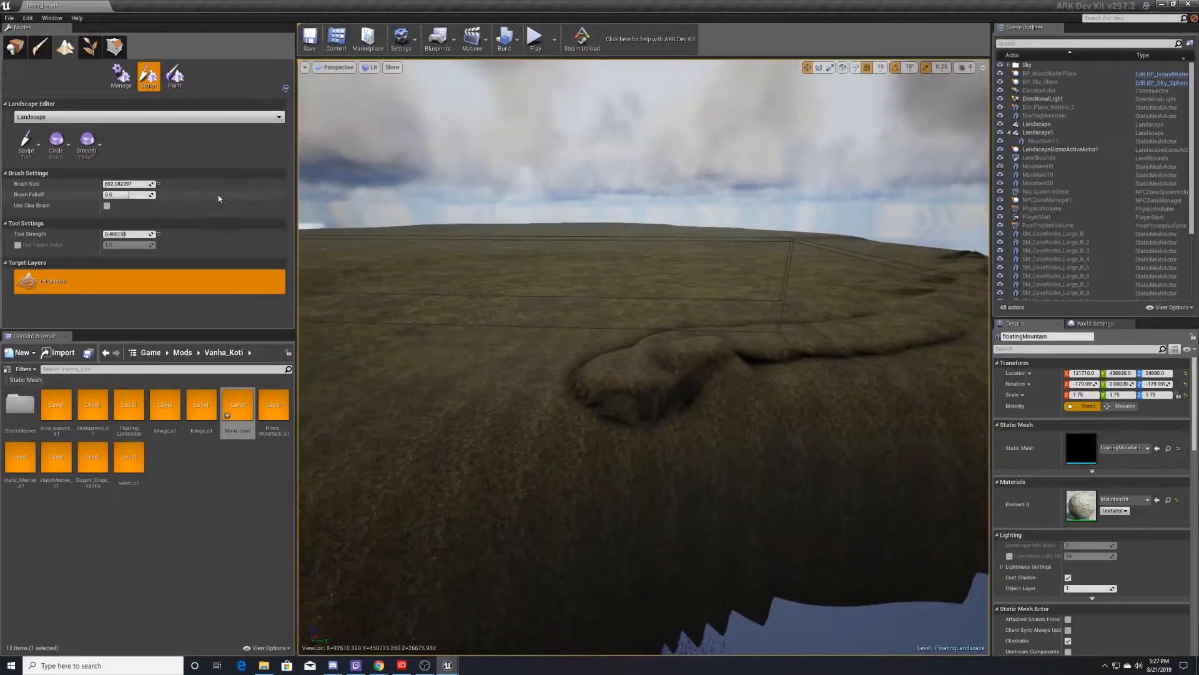
Step: Extend the mound's height along the plateau's edge and down to the cliff side with the Flatten tool
click(26, 144)
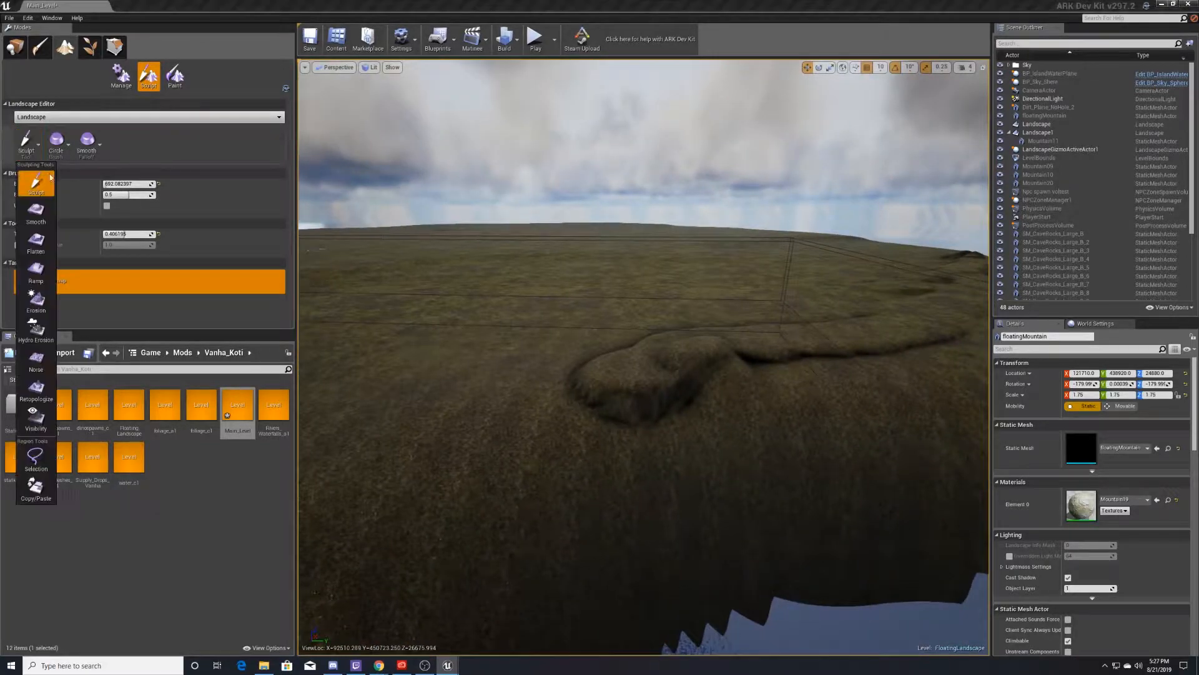
click(52, 248)
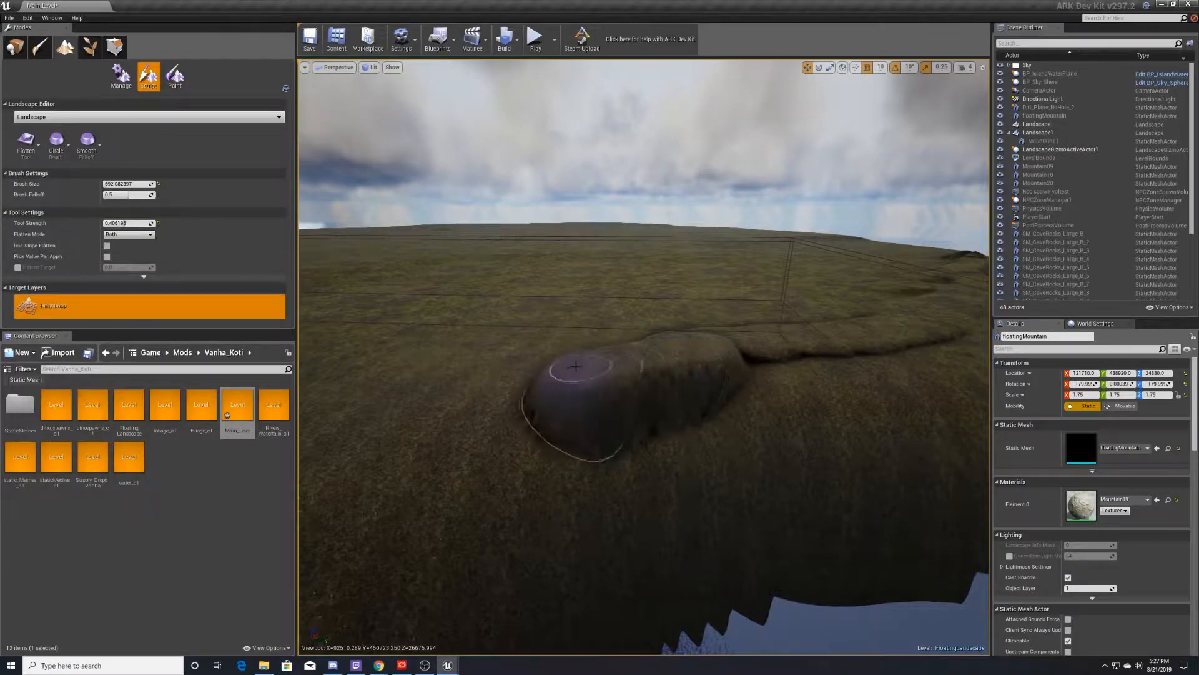
right_drag(647, 355, 687, 449)
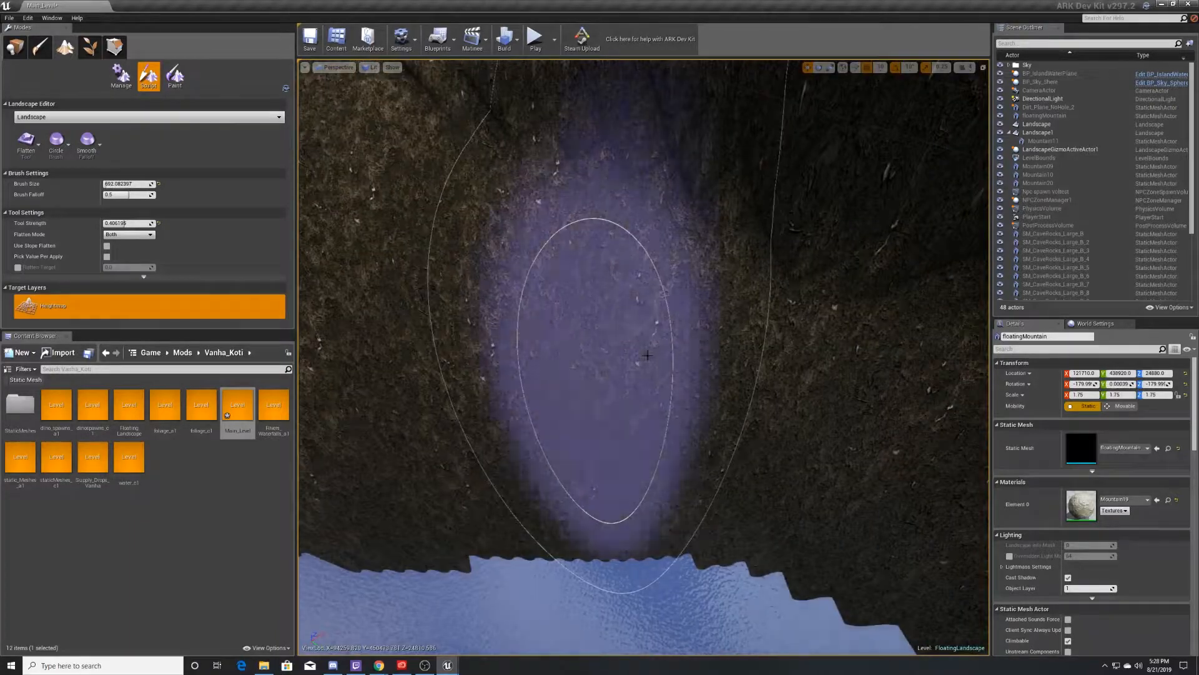
mouse_move(608, 281)
right_down()
mouse_move(616, 269)
mouse_move(593, 282)
right_up()
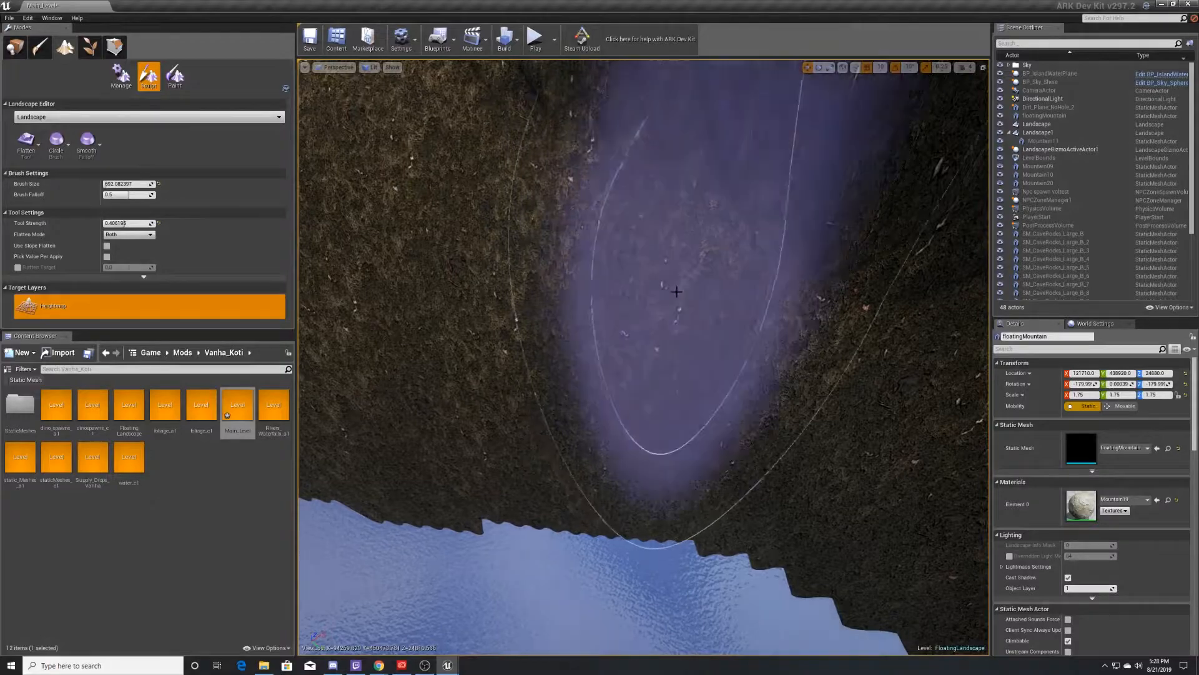
mouse_move(676, 291)
right_down()
mouse_move(662, 269)
mouse_move(687, 250)
mouse_move(675, 300)
mouse_move(681, 281)
mouse_move(668, 269)
right_up()
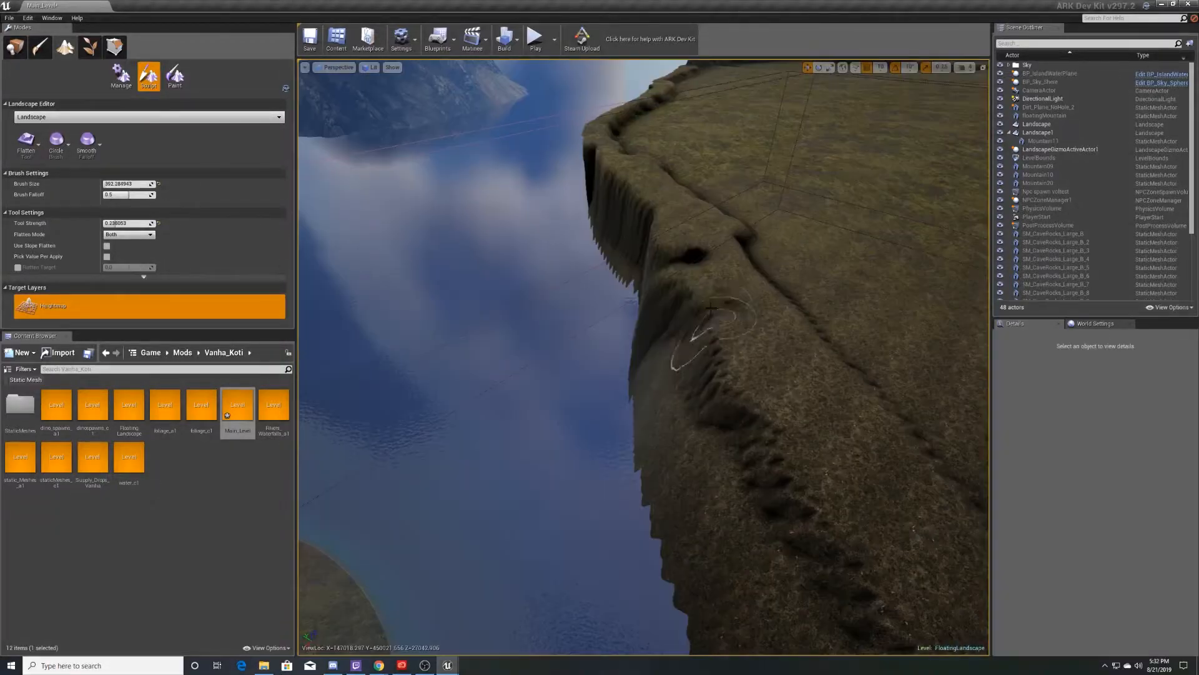
Step: Soften the narrow ridge running inward from the plateau's rim with the Smooth tool
mouse_move(644, 357)
right_down()
mouse_move(656, 325)
mouse_move(643, 350)
mouse_move(837, 325)
mouse_move(887, 306)
mouse_move(915, 334)
mouse_move(949, 319)
right_up()
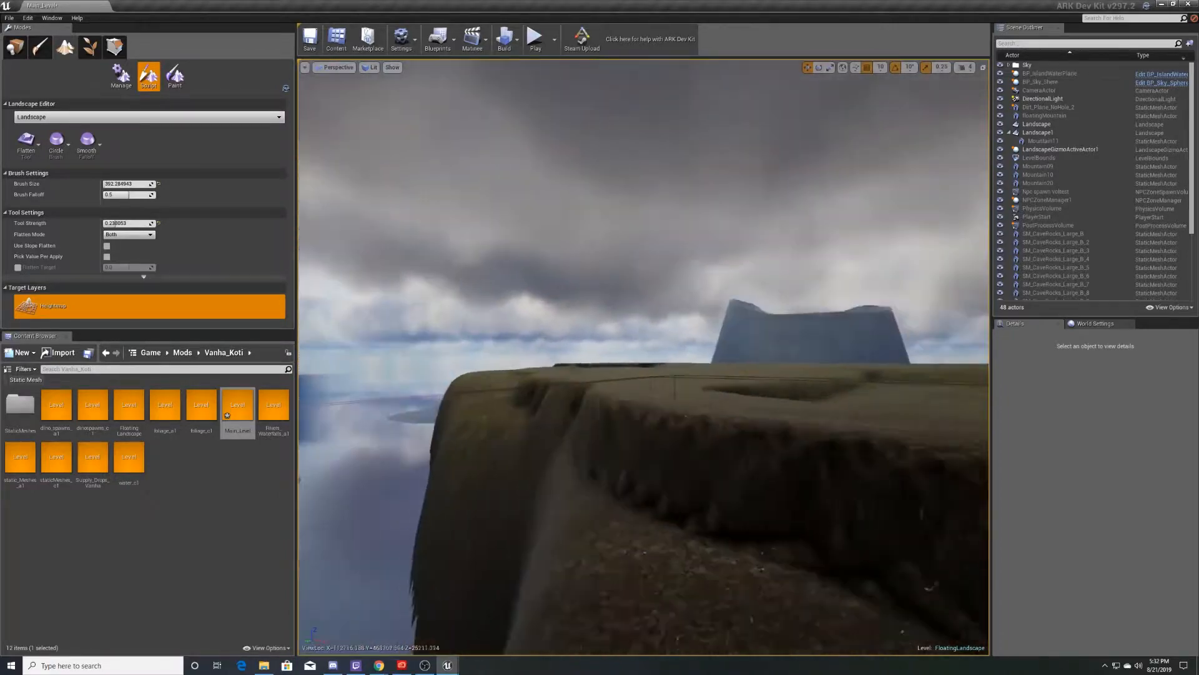
right_drag(711, 297, 900, 350)
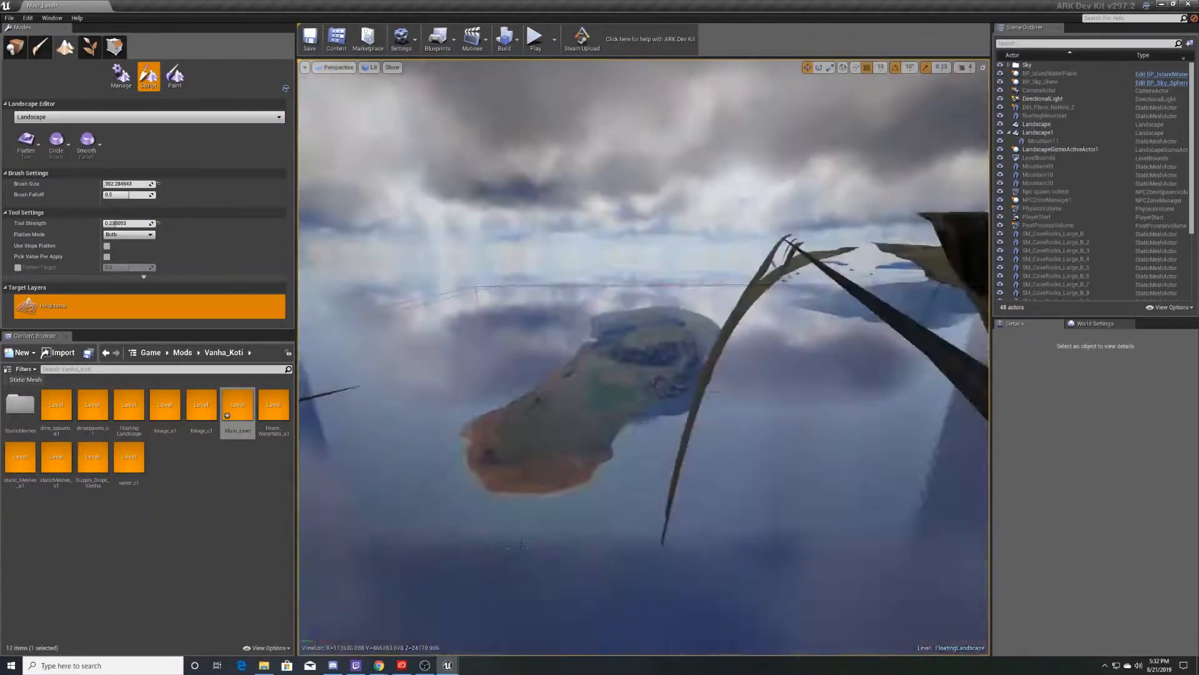
mouse_move(781, 315)
right_down()
mouse_move(862, 400)
mouse_move(900, 294)
mouse_move(775, 375)
mouse_move(781, 316)
right_up()
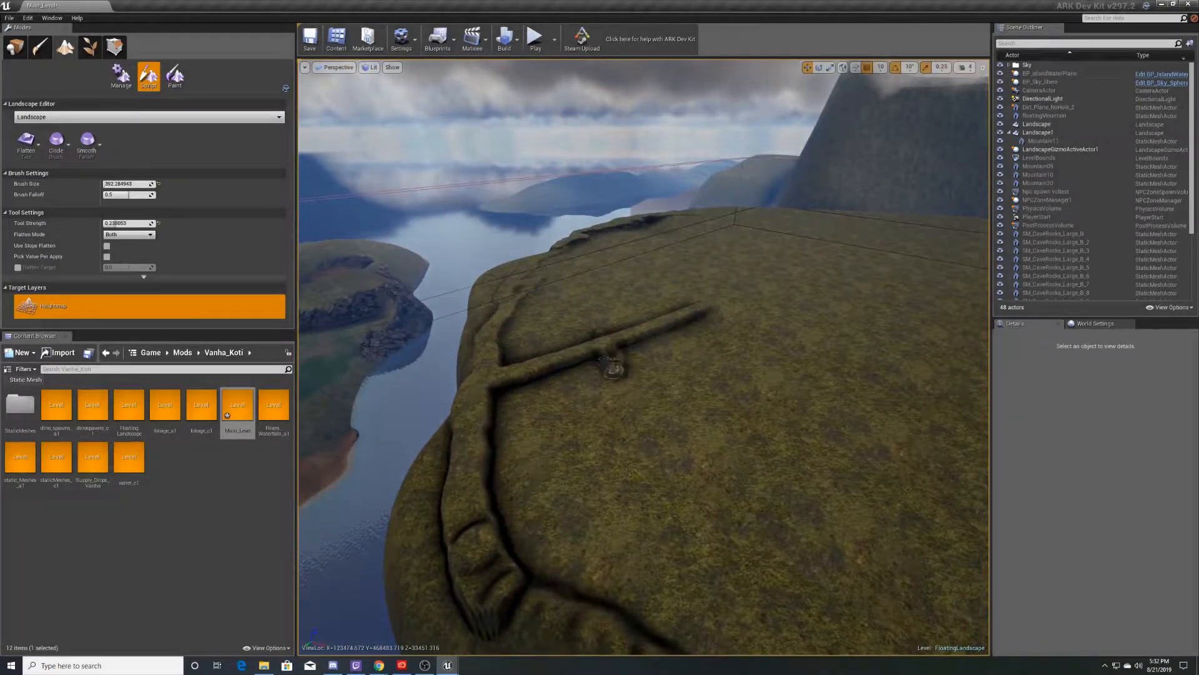
click(27, 142)
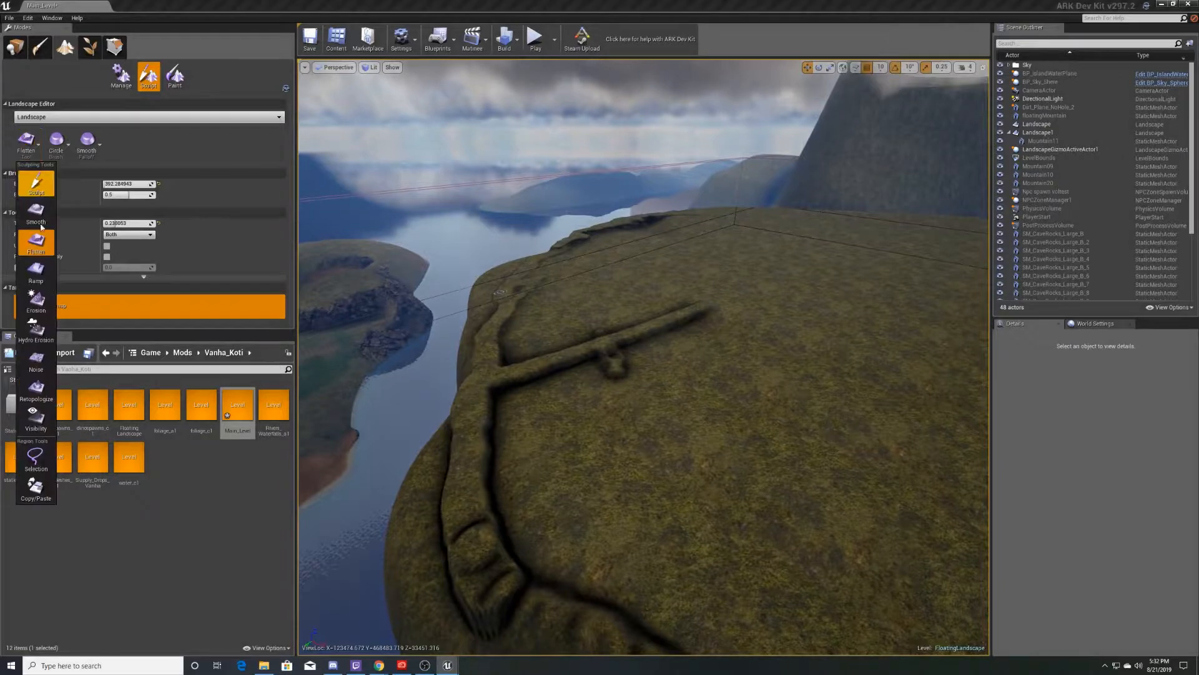
click(36, 214)
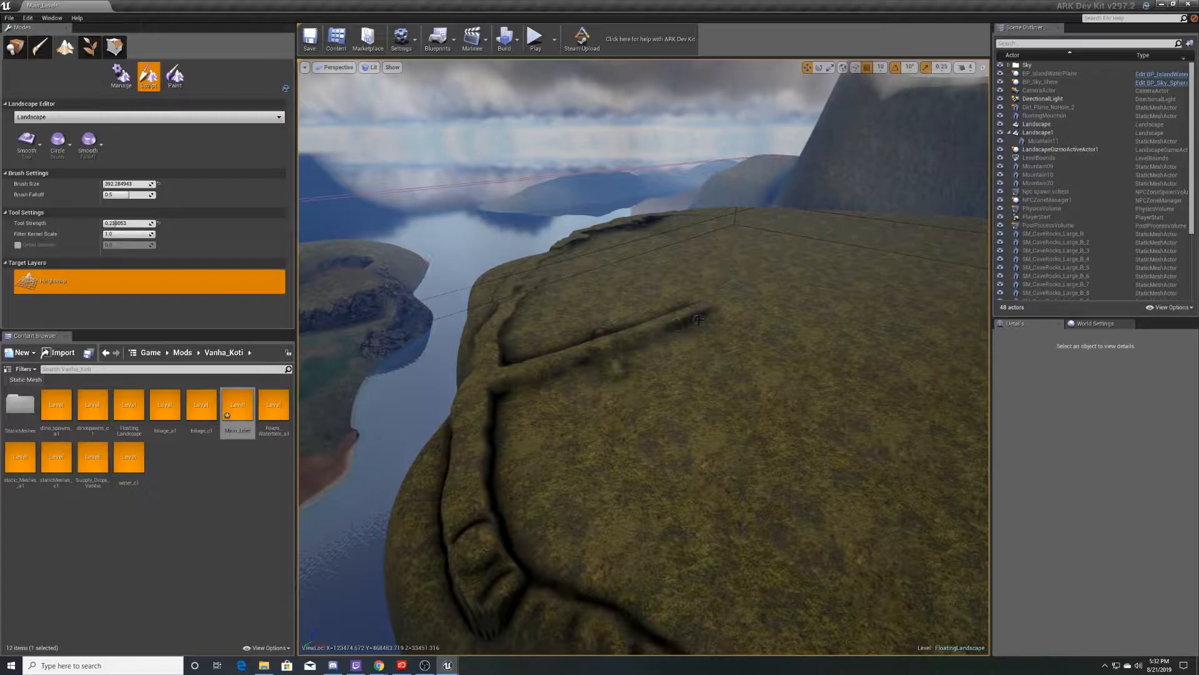
right_drag(724, 354, 696, 323)
key(w)
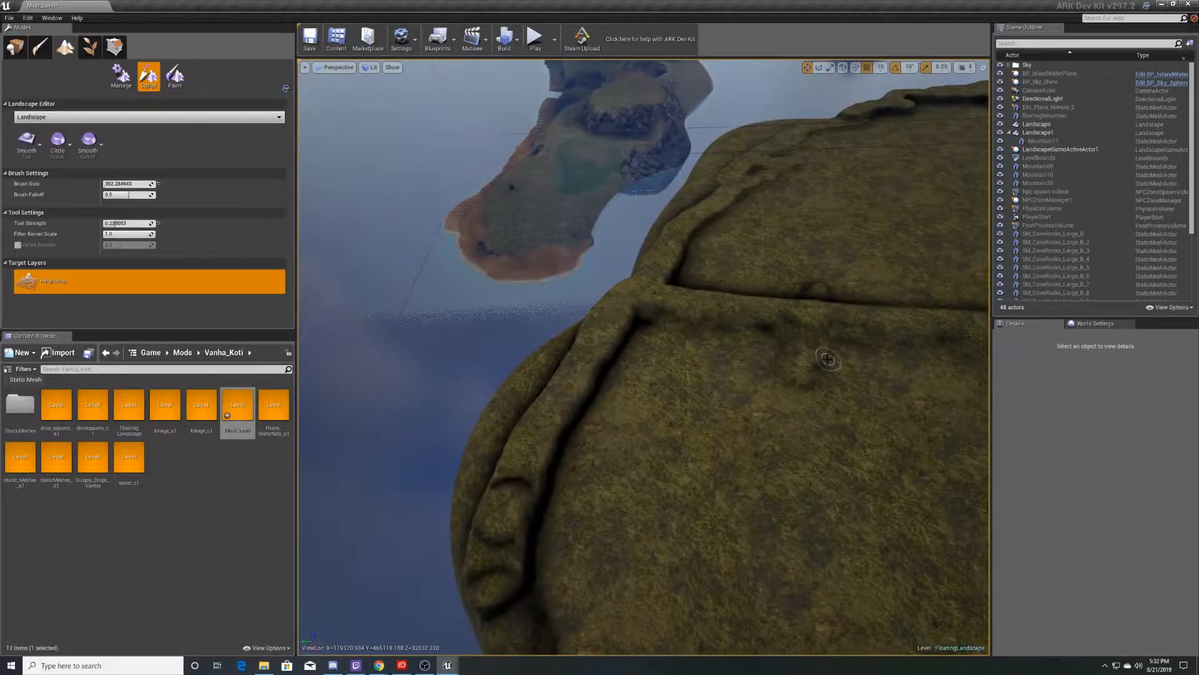
Step: Examine the plateau's rim, its hanging jagged walls and the opening between them from above and from the side
right_drag(849, 312, 978, 237)
key(w)
key(w)
right_drag(906, 287, 810, 259)
key(s)
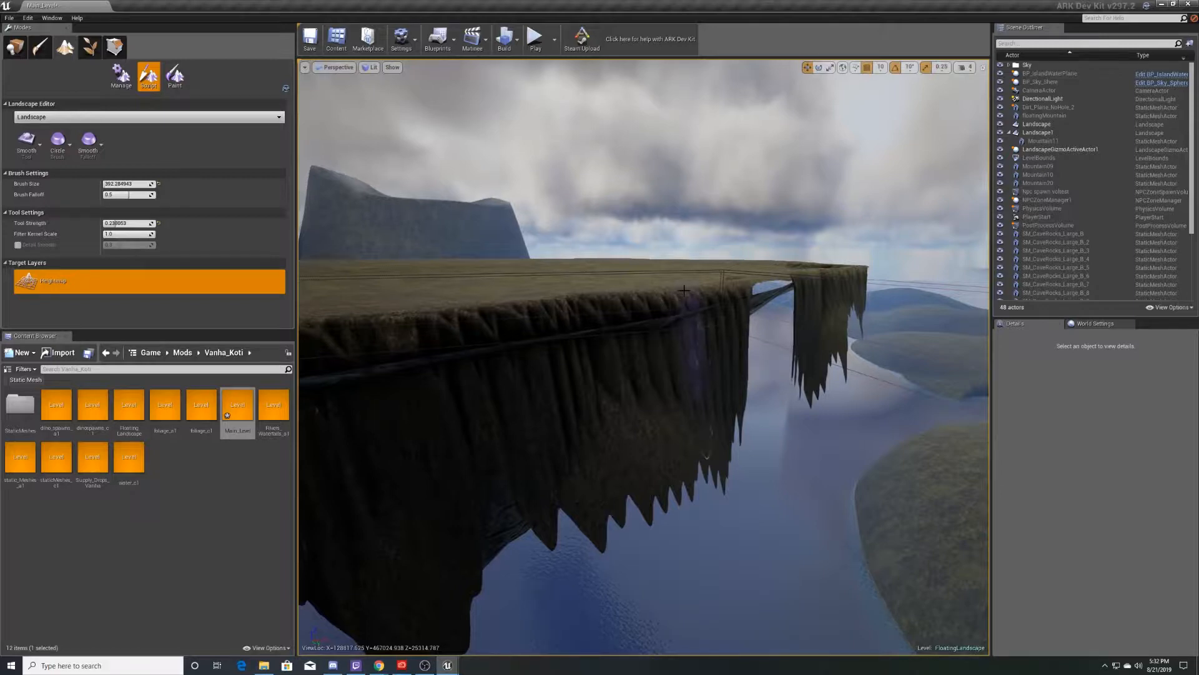
key(d)
right_drag(731, 300, 538, 353)
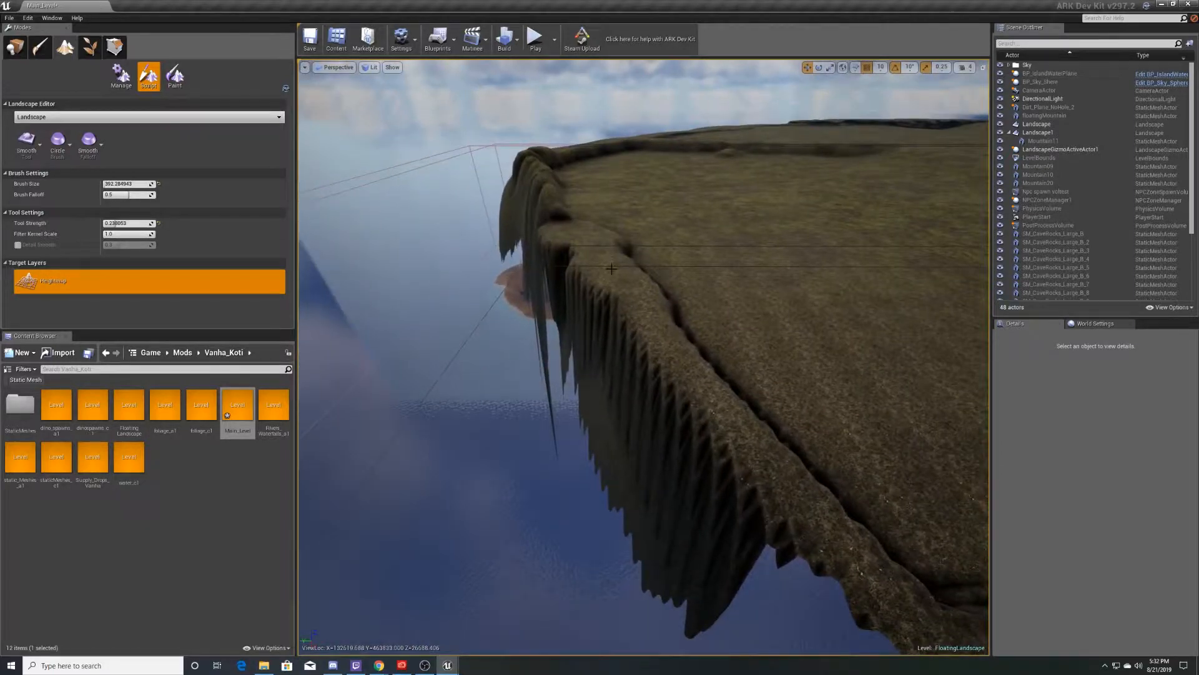
key(w)
mouse_move(537, 353)
right_down()
mouse_move(544, 388)
mouse_move(544, 294)
mouse_move(681, 313)
mouse_move(671, 337)
mouse_move(668, 315)
mouse_move(678, 341)
mouse_move(597, 312)
mouse_move(571, 283)
right_up()
key(s)
key(d)
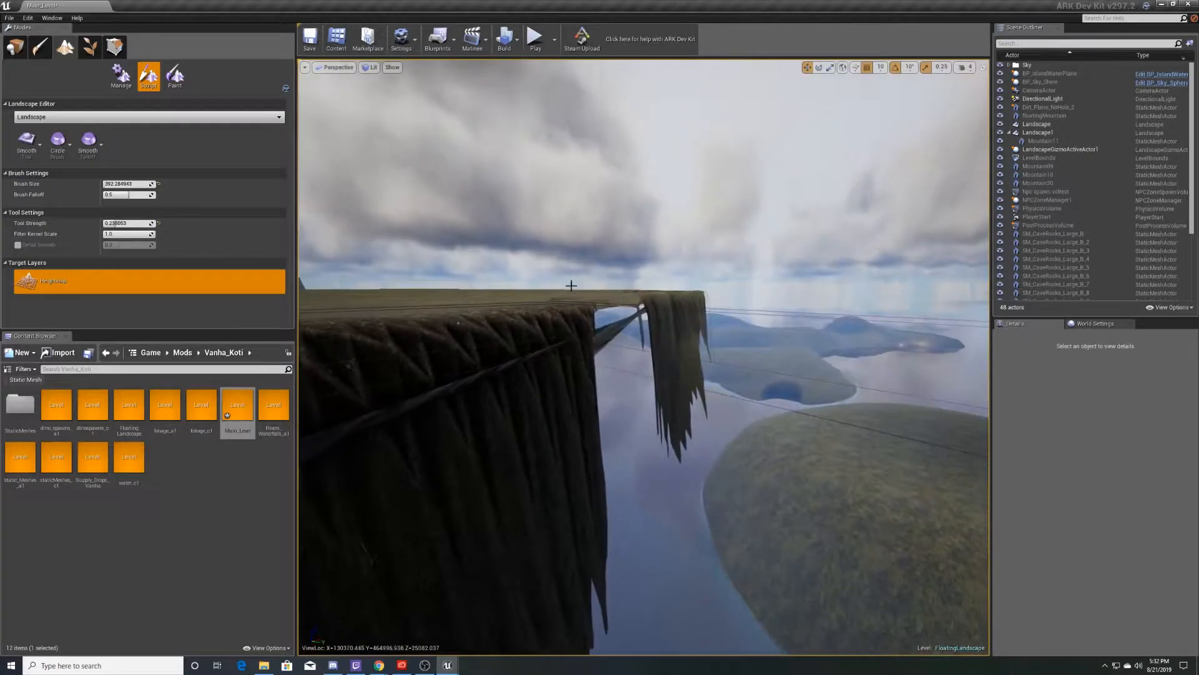
Step: Smooth the plateau's rim next to the opening between the hanging walls
drag(621, 331, 615, 336)
key(w)
mouse_move(616, 336)
right_down()
mouse_move(615, 287)
mouse_move(578, 269)
mouse_move(566, 403)
right_up()
key(s)
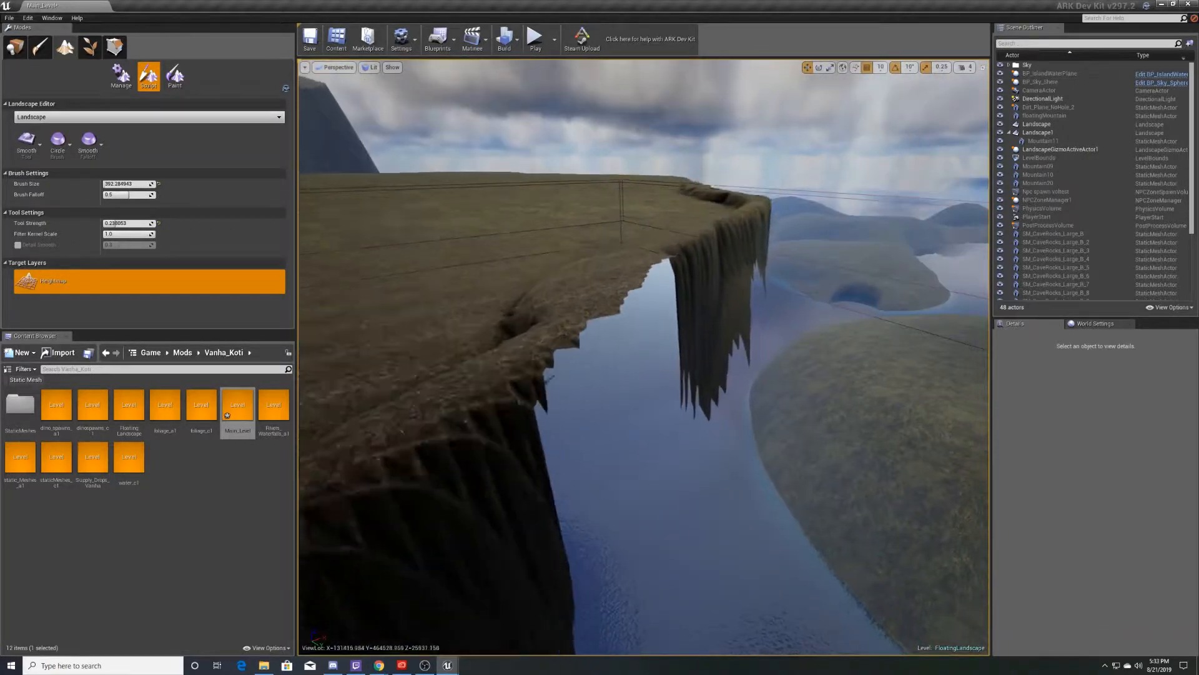
Step: Make staticMeshes_c1 the current level and put the Levels window away
click(448, 665)
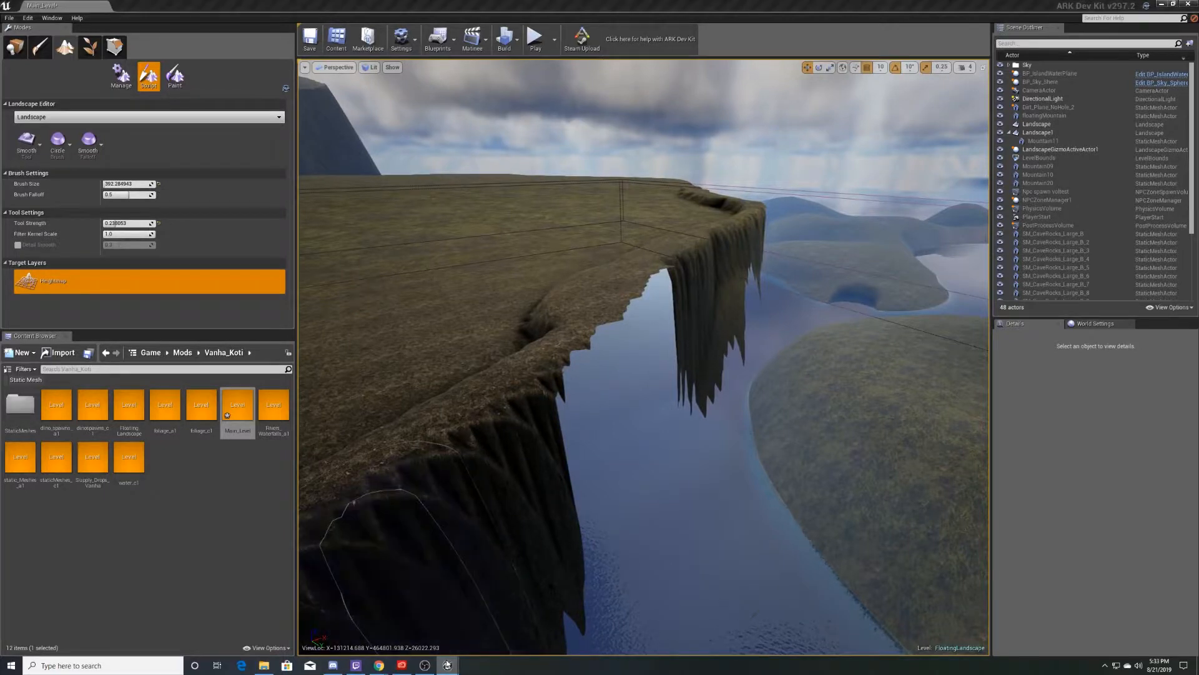
click(425, 625)
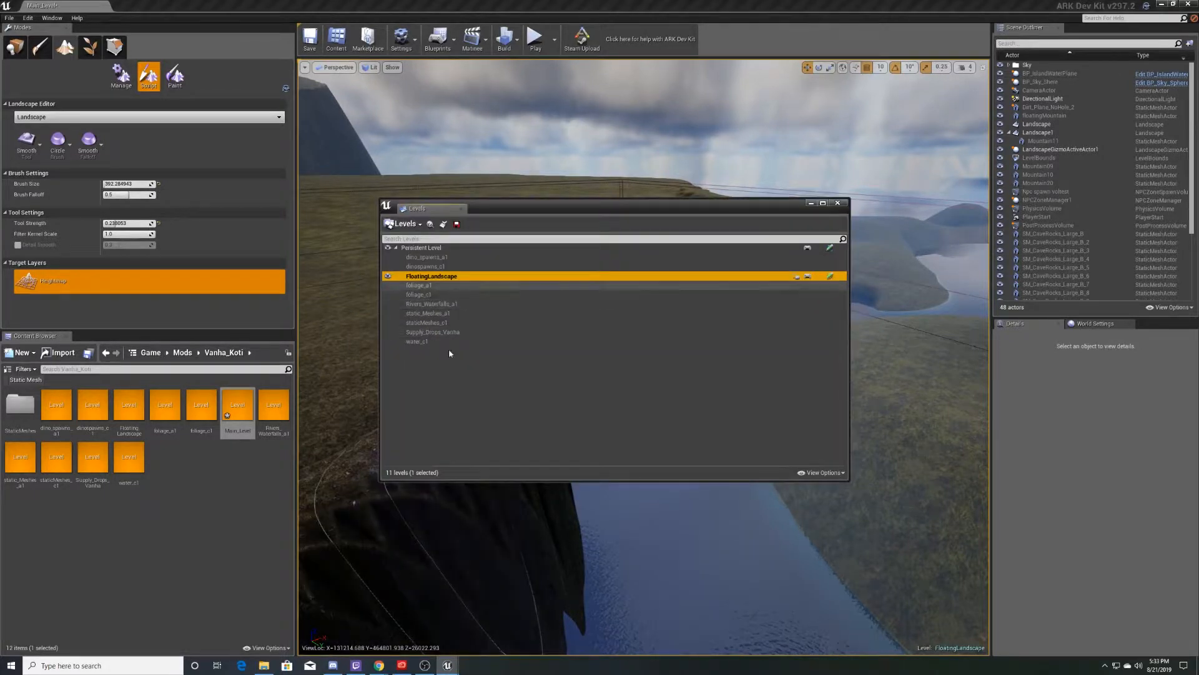
click(440, 324)
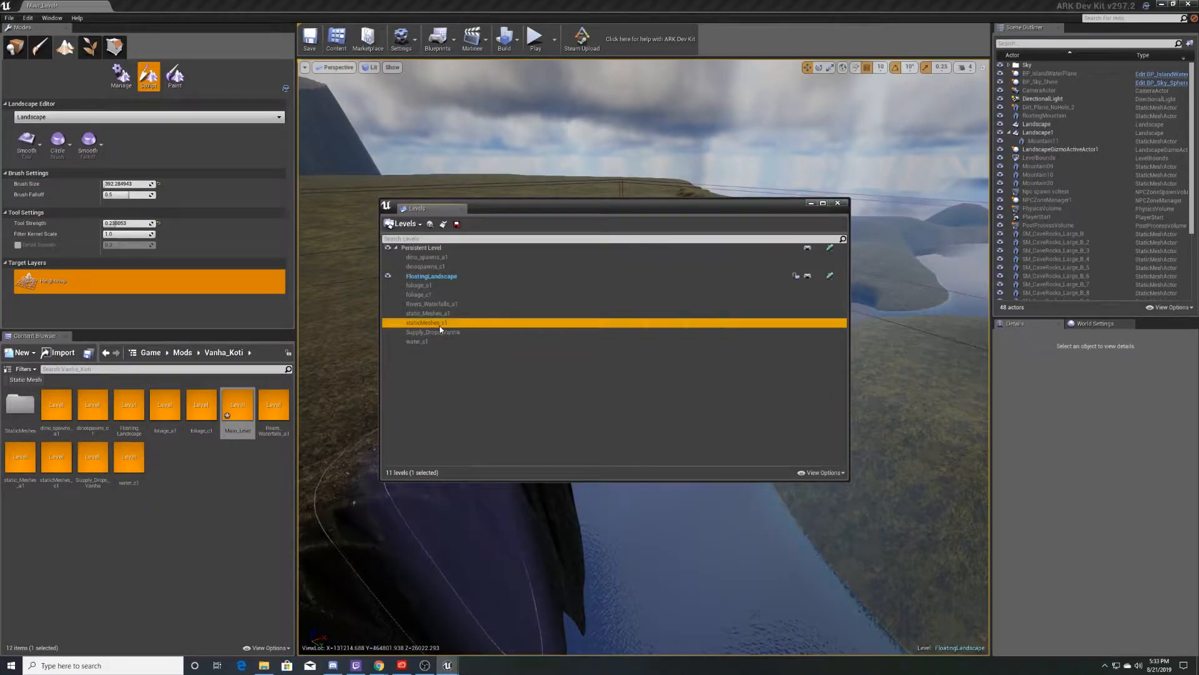
double_click(439, 323)
click(811, 203)
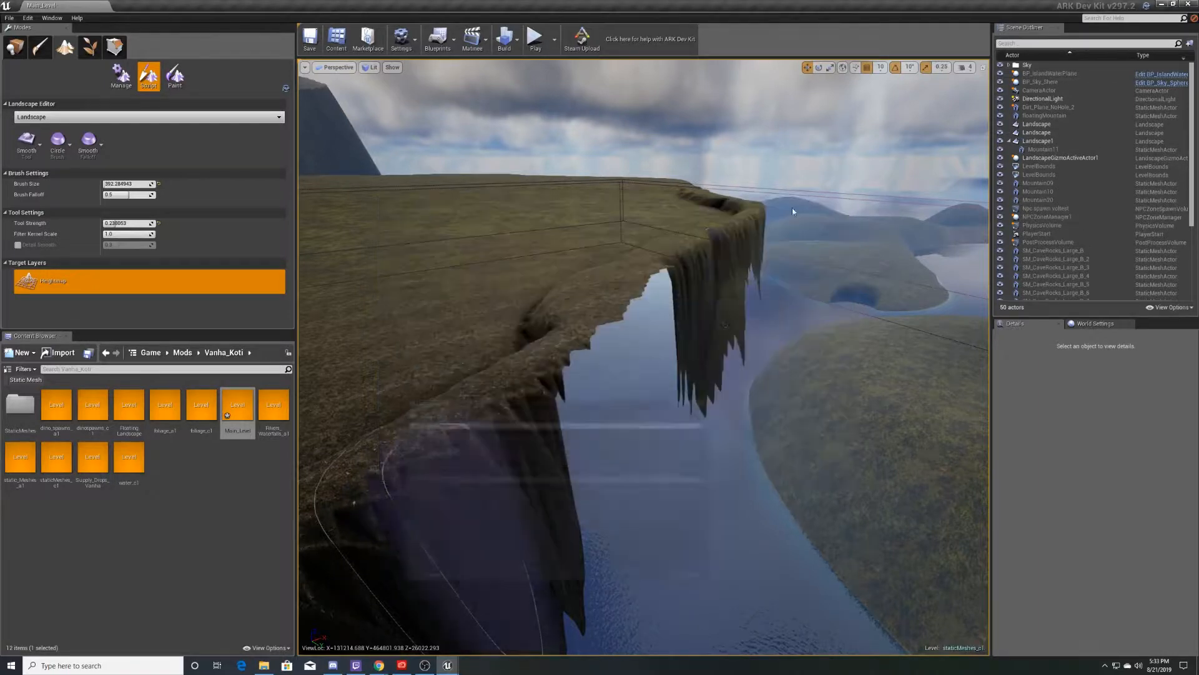
Step: Leave landscape editing, search the Game folder's static meshes for "rock" and place CliffRock_02 at the opening in the rim
click(15, 48)
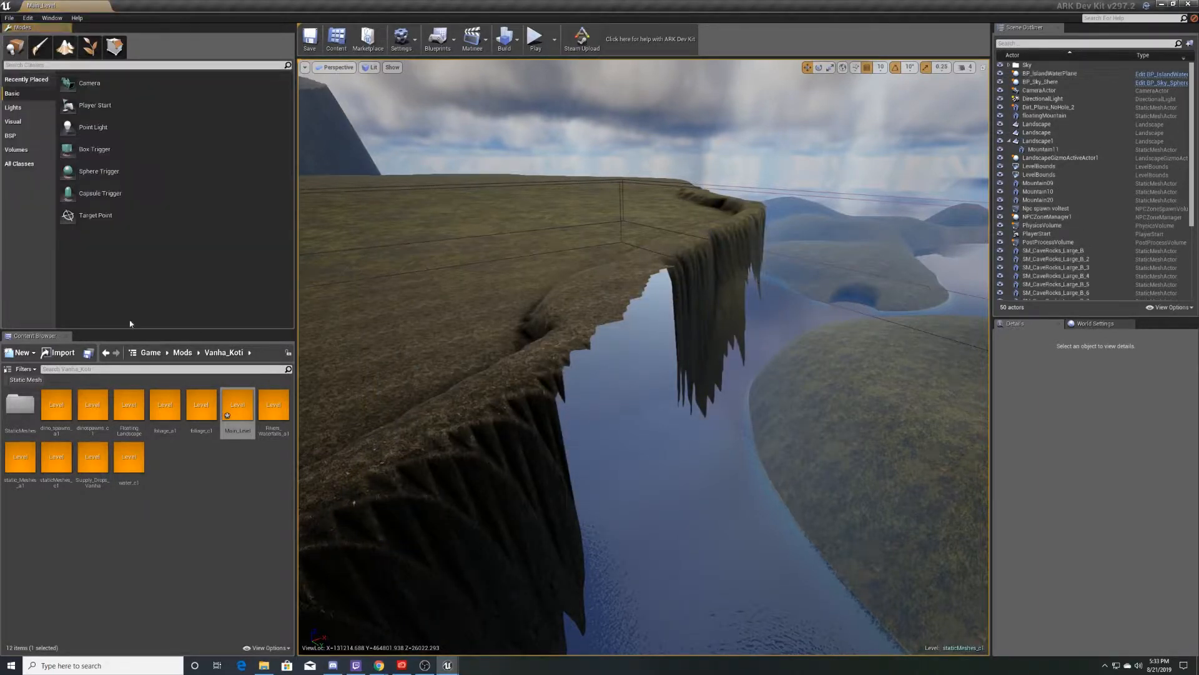
click(6, 380)
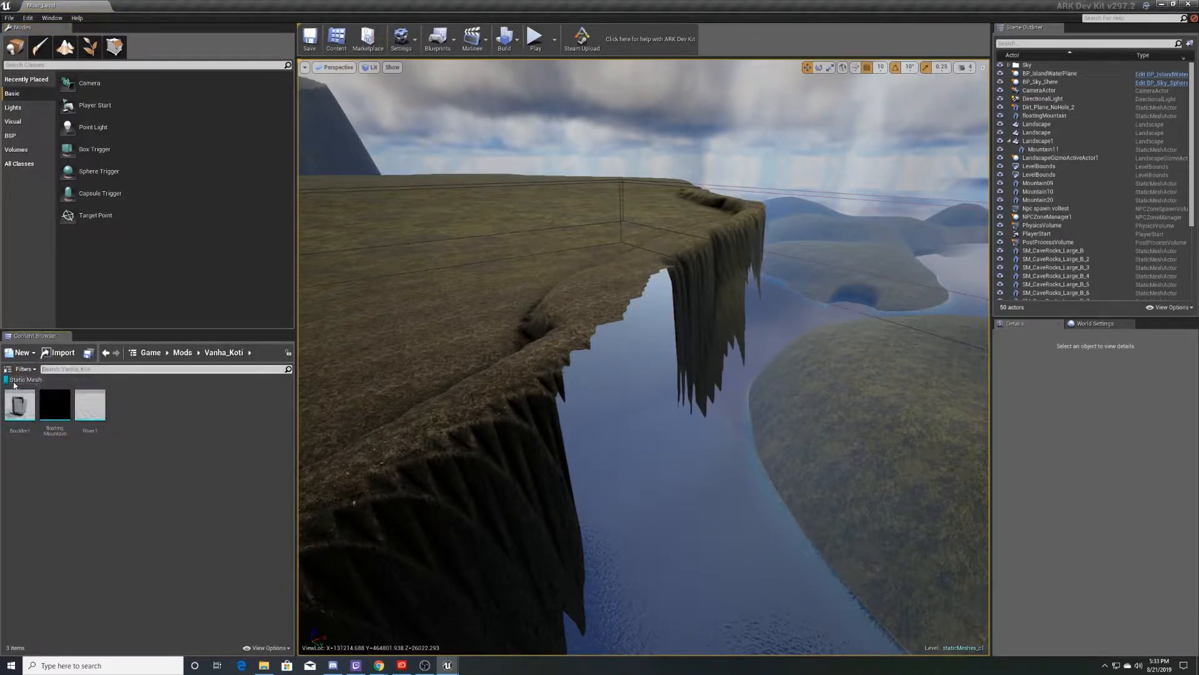
click(106, 352)
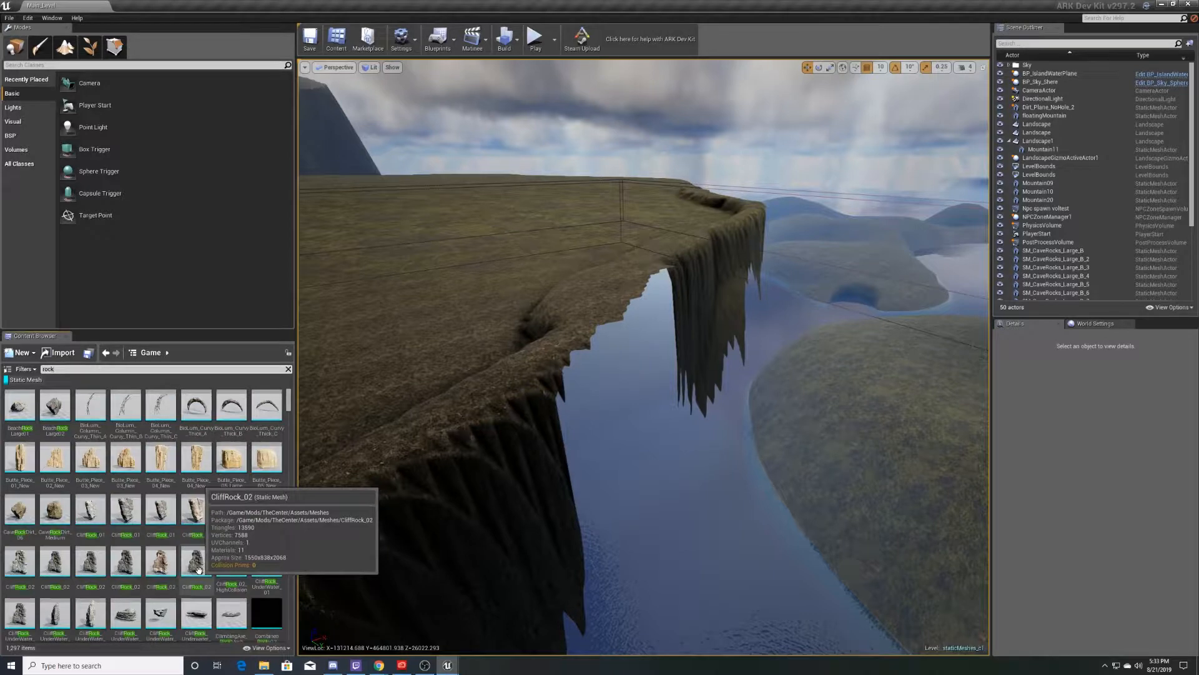
drag(198, 569, 564, 351)
Step: Lower the CliffRock_02 mesh at the plateau's edge to a Z location of 24770
key(d)
right_drag(565, 351, 601, 318)
key(w)
key(w)
key(s)
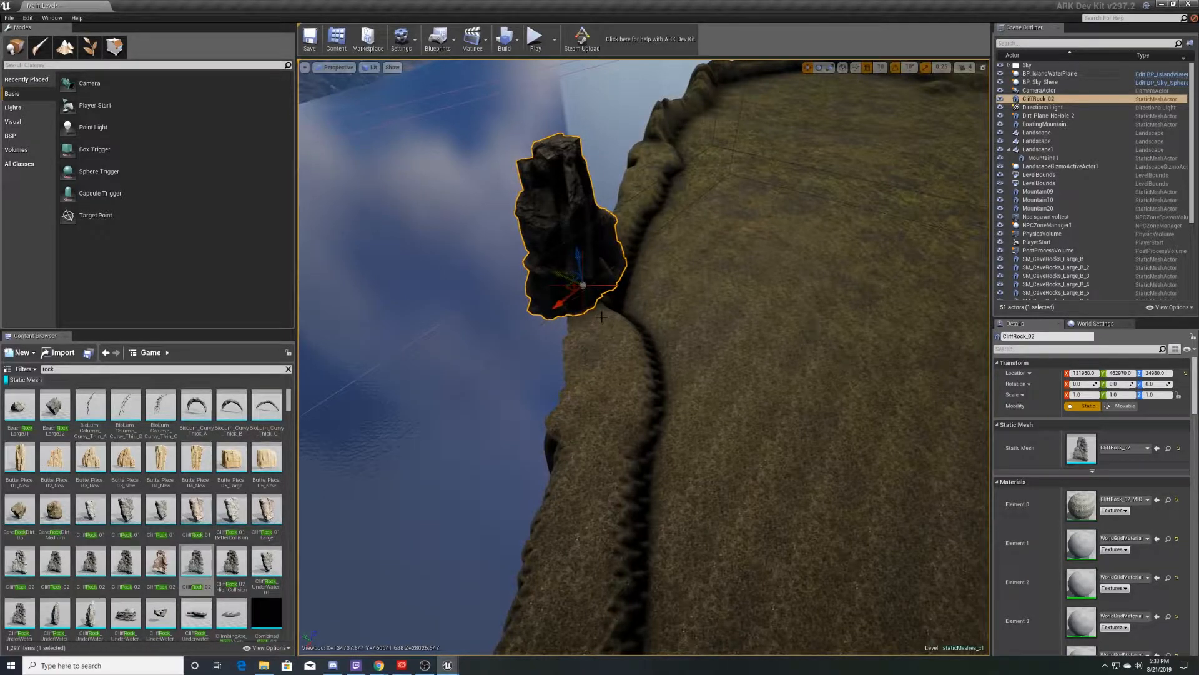
key(a)
right_drag(600, 318, 824, 303)
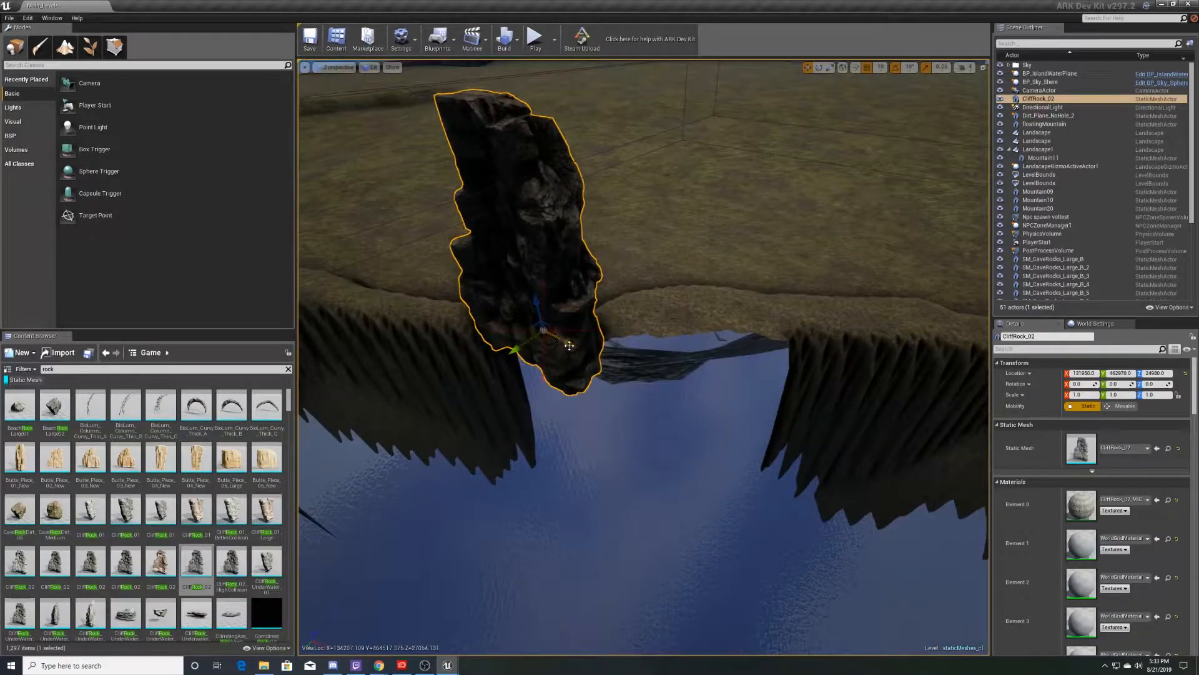
drag(539, 305, 542, 326)
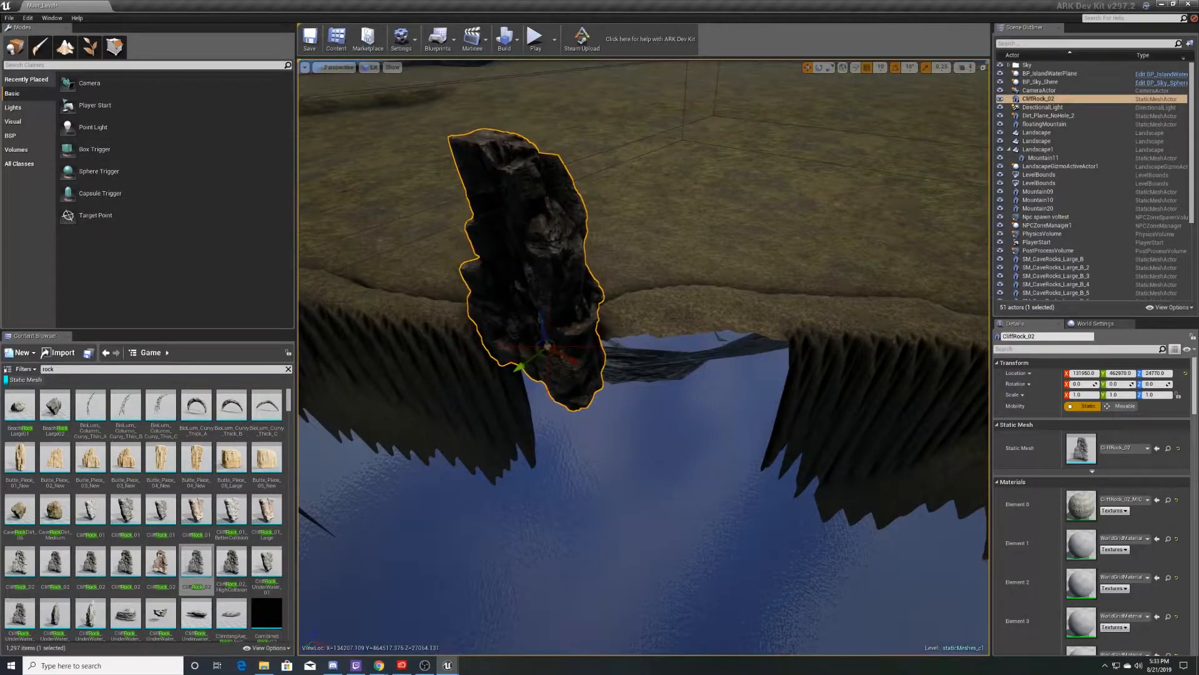
Step: Rotate CliffRock_02 to -40° about Z and move it to X 131990 and Z 24670 against the rim
key(e)
drag(566, 368, 528, 374)
key(w)
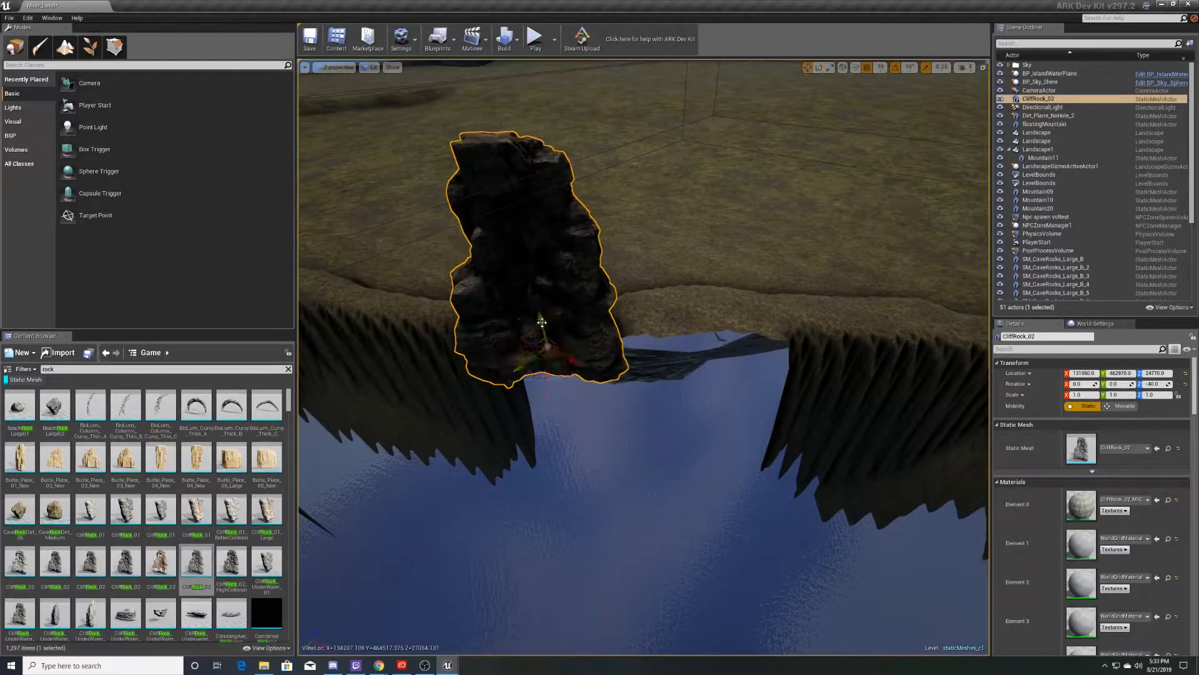
drag(541, 321, 543, 329)
drag(574, 368, 579, 370)
right_drag(578, 370, 481, 300)
key(f)
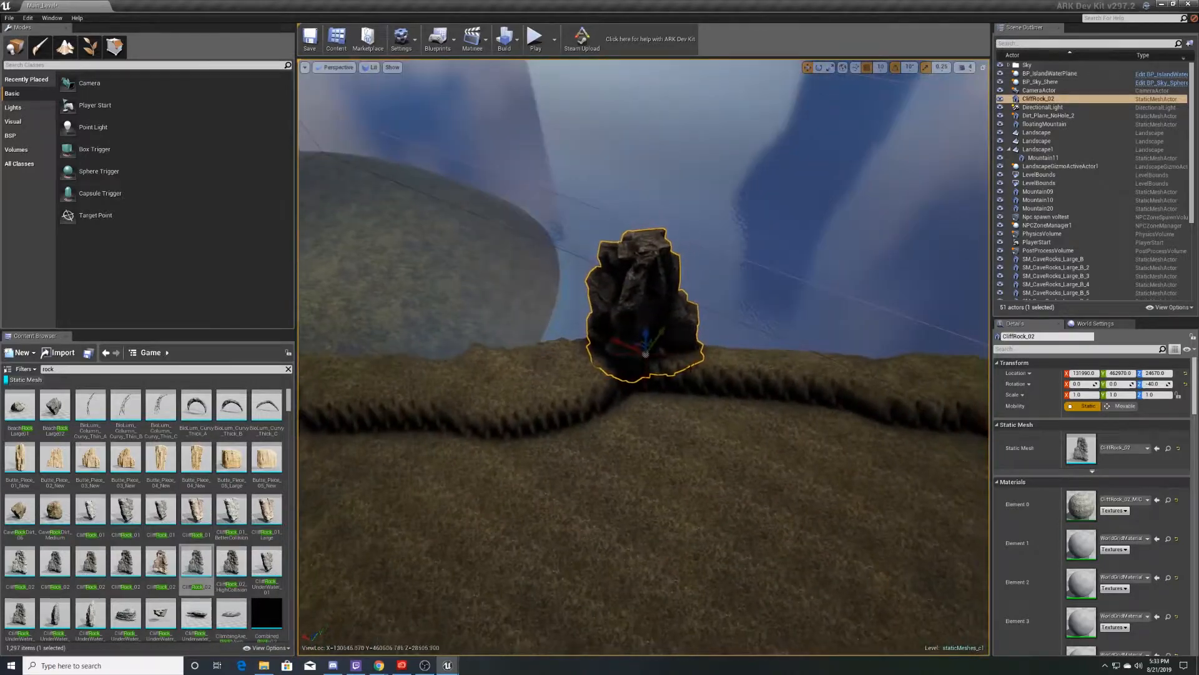
Step: Duplicate the CliffRock_02 mesh and distribute further cliff rock copies along the rim to cover its gaps
alt+drag(623, 347, 769, 344)
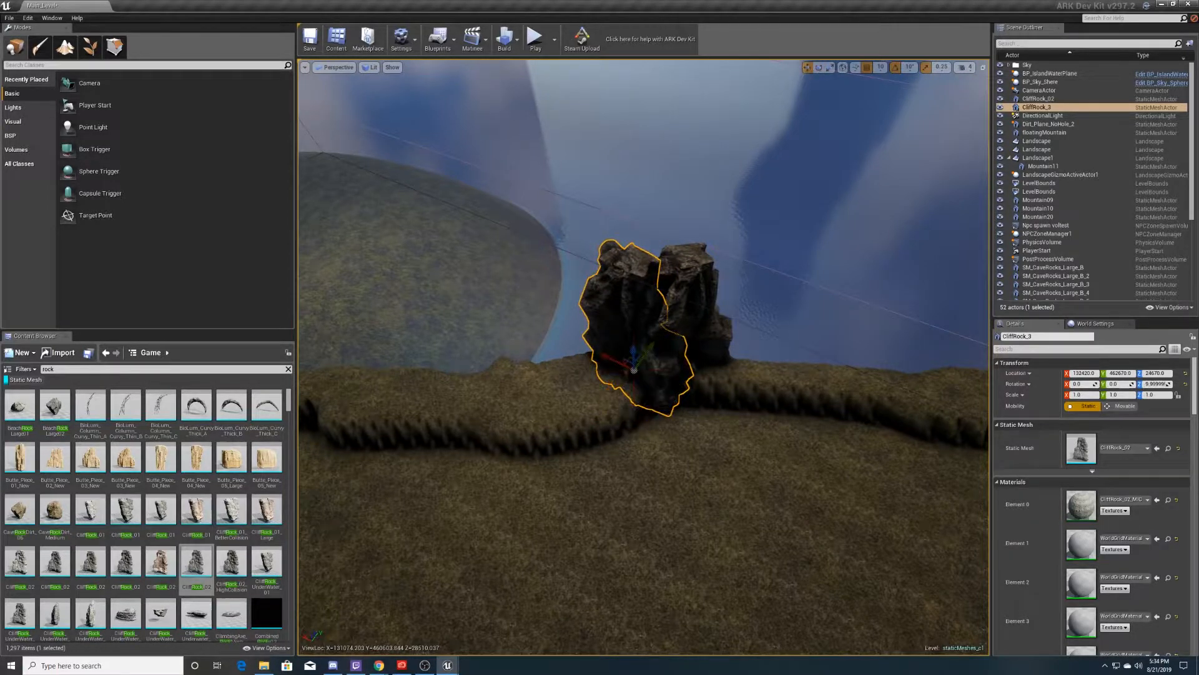
click(689, 299)
right_drag(689, 298, 759, 275)
key(w)
key(w)
key(d)
key(a)
key(a)
key(d)
key(w)
key(s)
key(a)
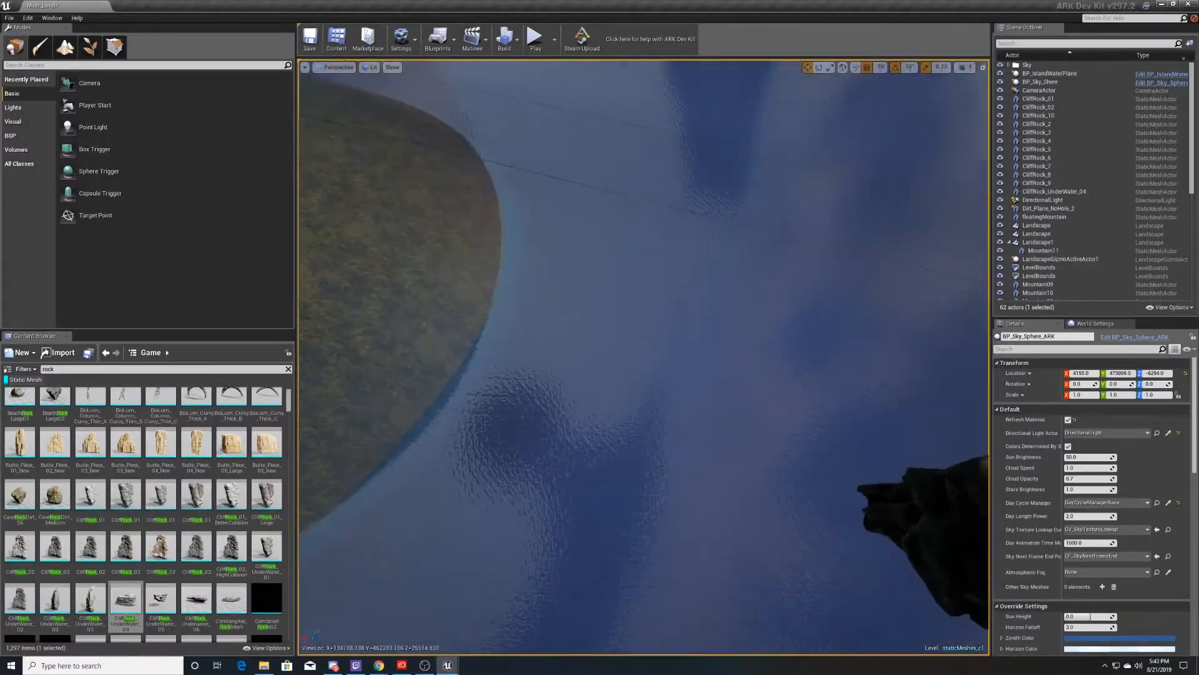
Step: Switch to foliage painting, make foliage_c1 the current level and put the Levels window away
right_drag(643, 357, 672, 322)
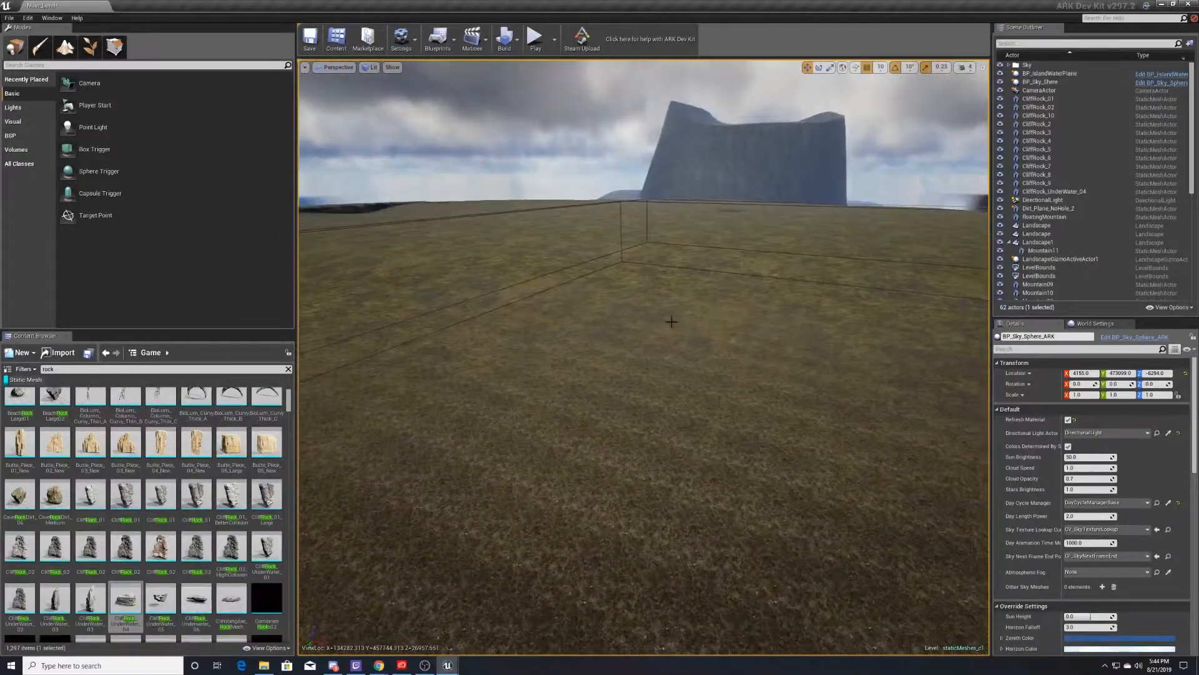
click(99, 55)
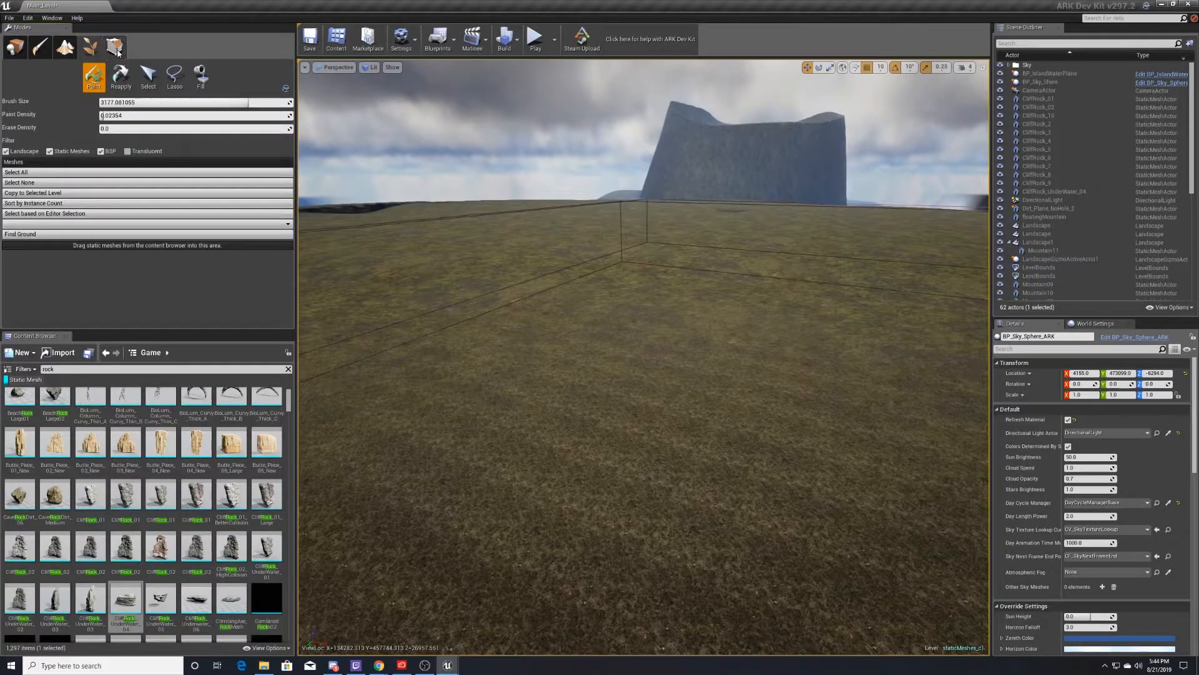
right_drag(644, 356, 656, 387)
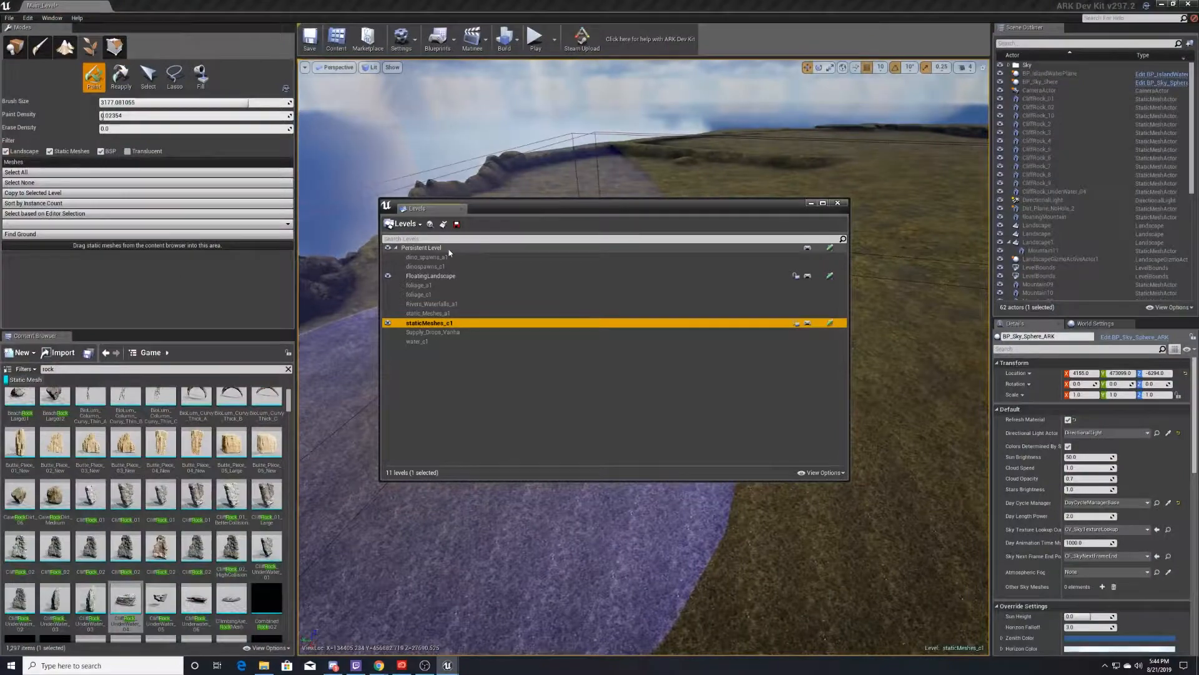
click(450, 249)
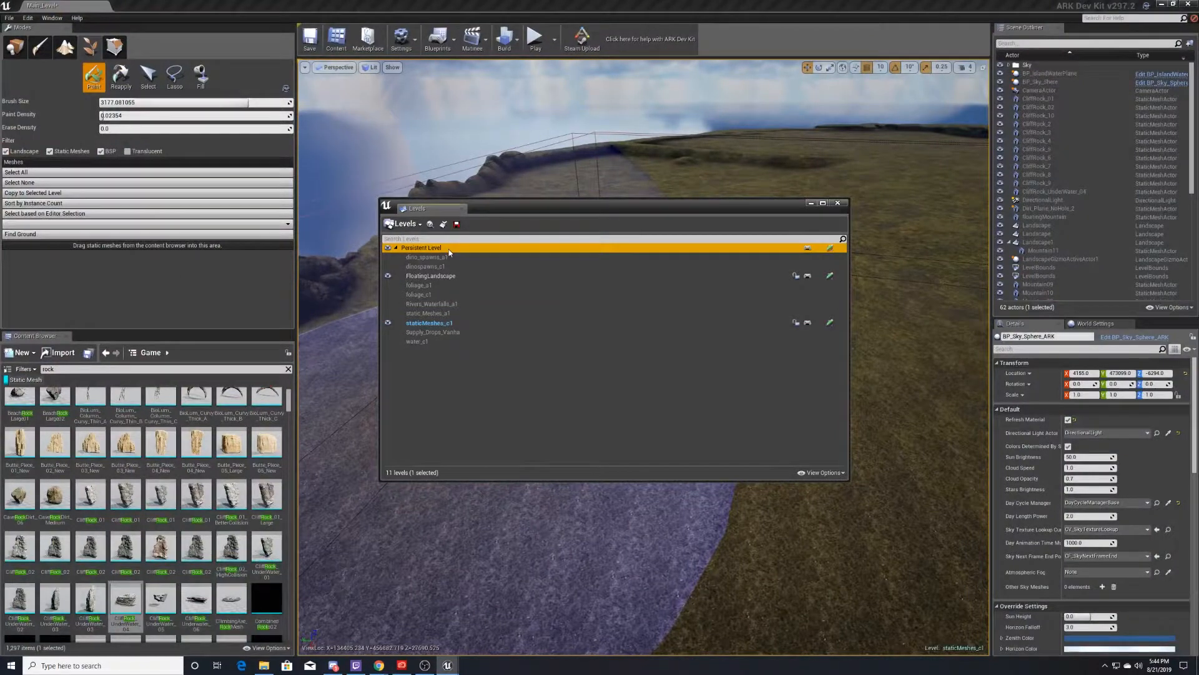
double_click(449, 248)
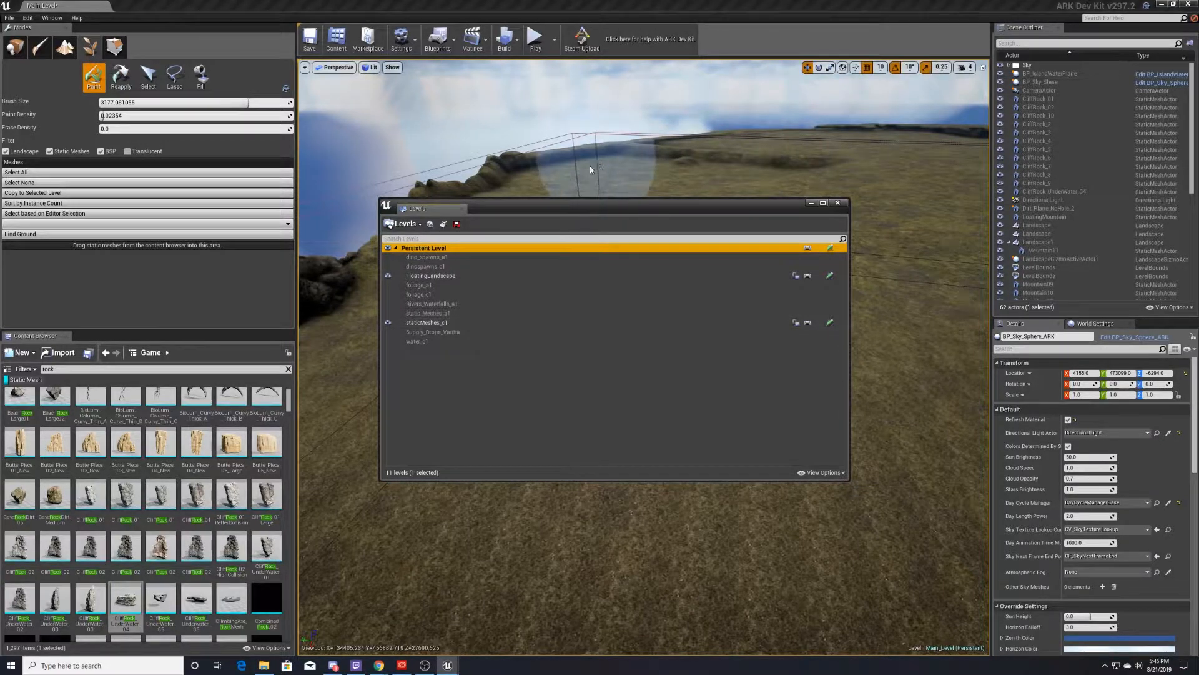
scroll(1080, 115, down, 3)
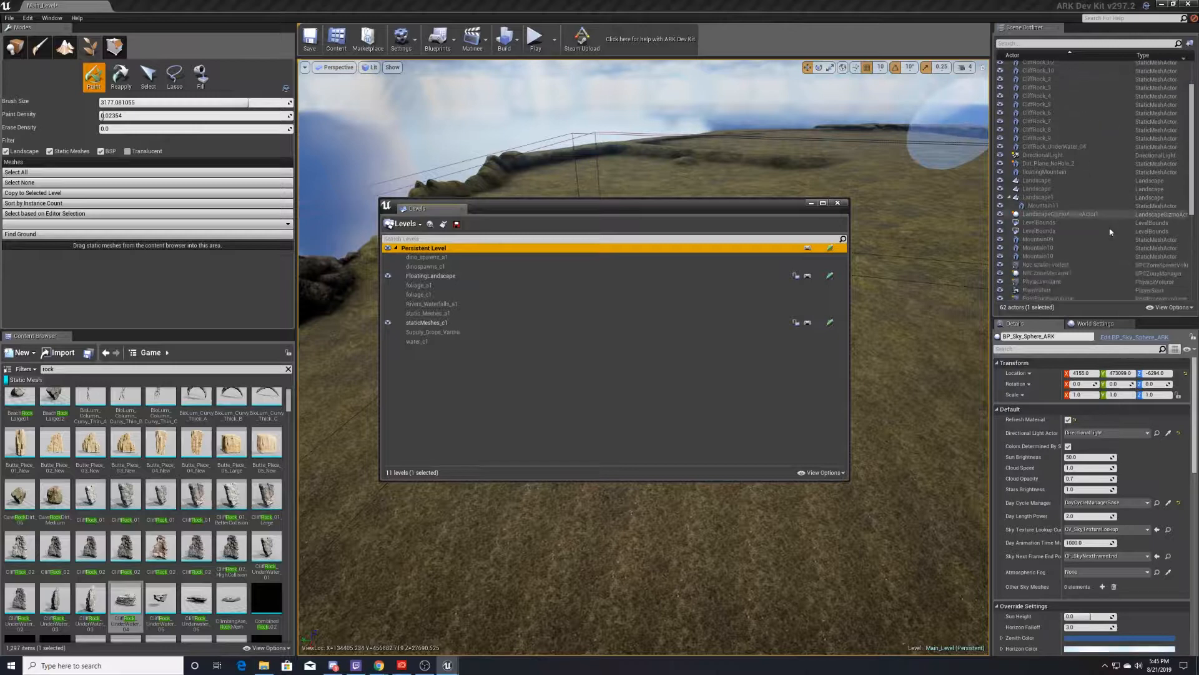
double_click(428, 296)
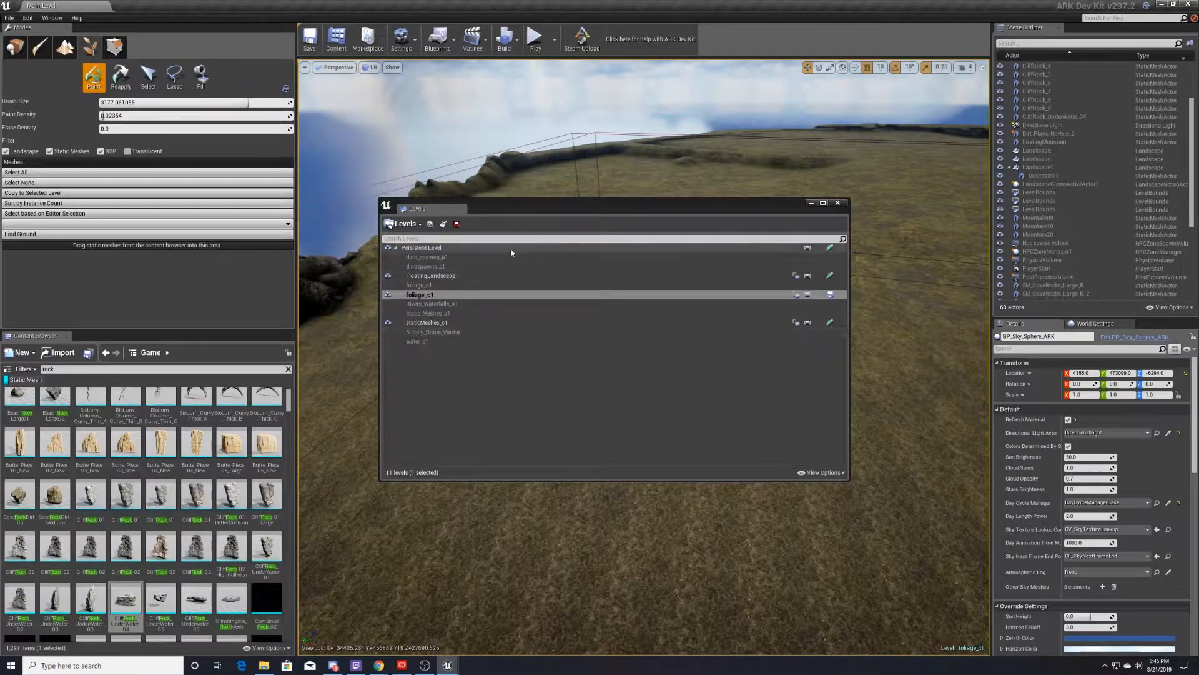
click(811, 203)
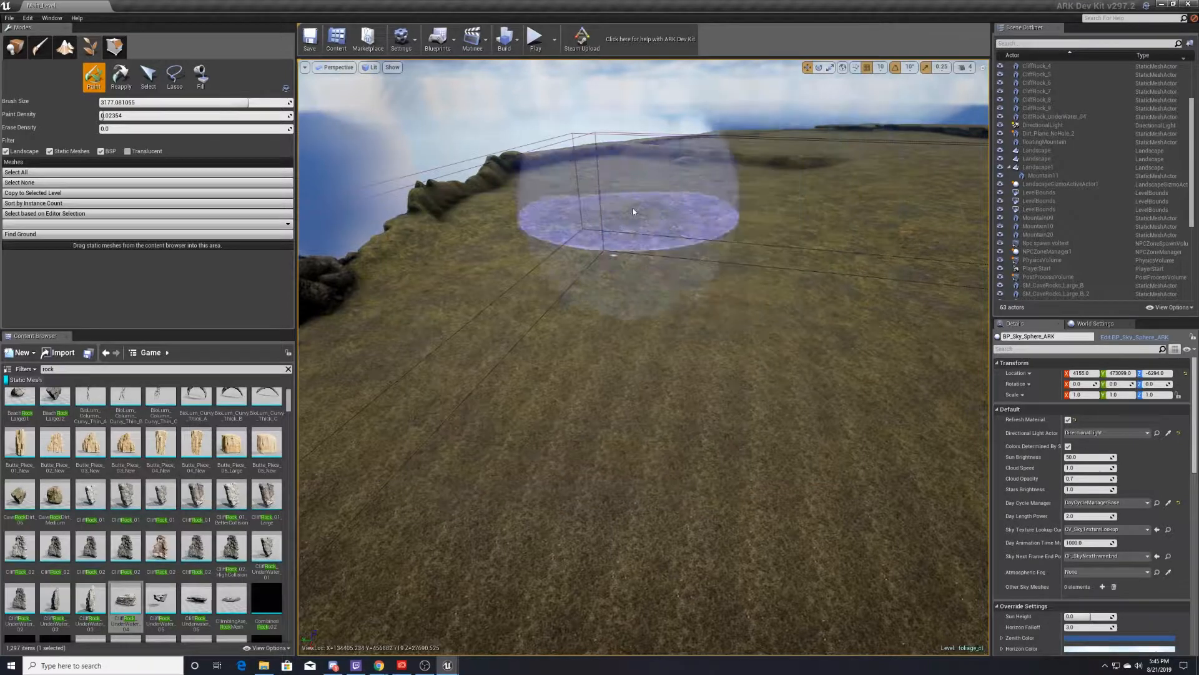
Step: Search the Game folder for "tree" and add HammockOak03_SM to the foliage mesh list
right_drag(634, 209, 625, 400)
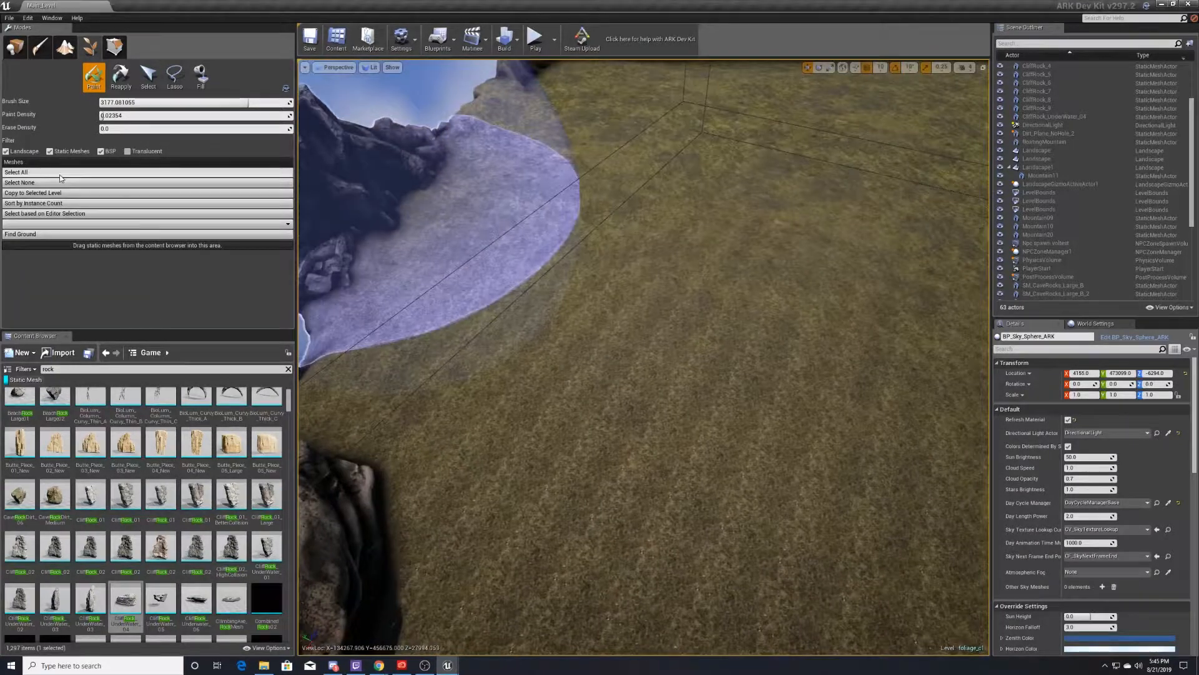
click(288, 369)
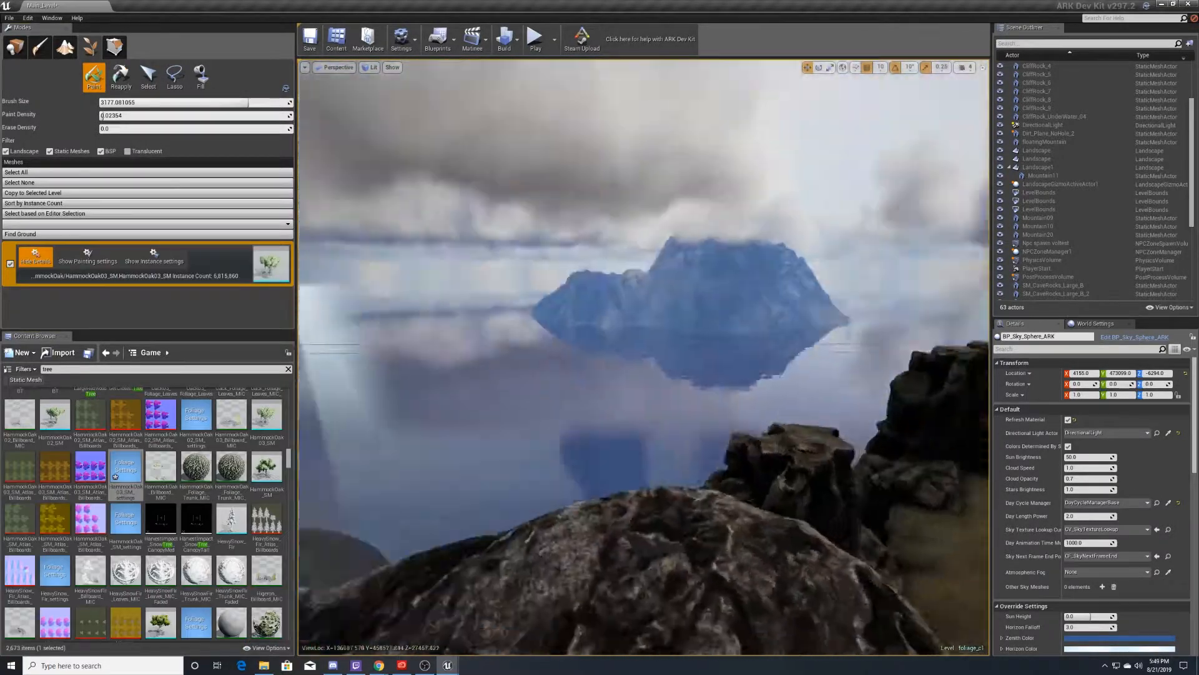
mouse_move(706, 354)
right_down()
mouse_move(831, 431)
mouse_move(856, 412)
mouse_move(844, 400)
right_up()
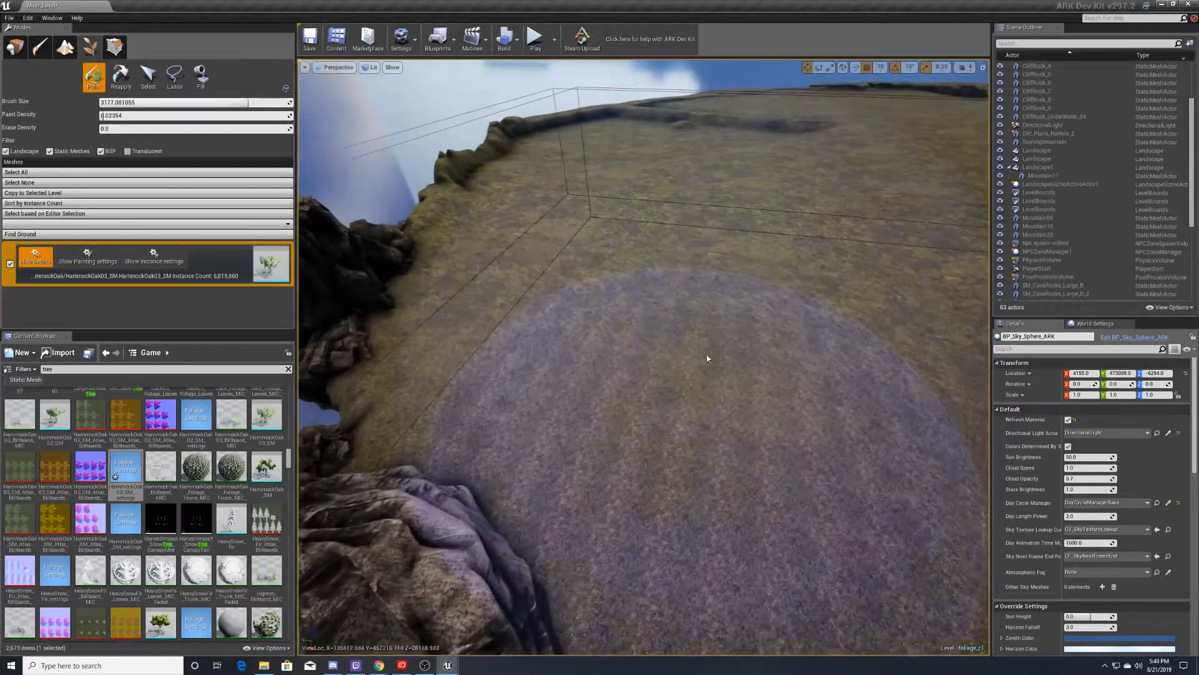
Step: Paint scattered HammockOak03_SM trees on the plateau's grass near the rocky rim
click(841, 274)
right_drag(848, 290, 749, 262)
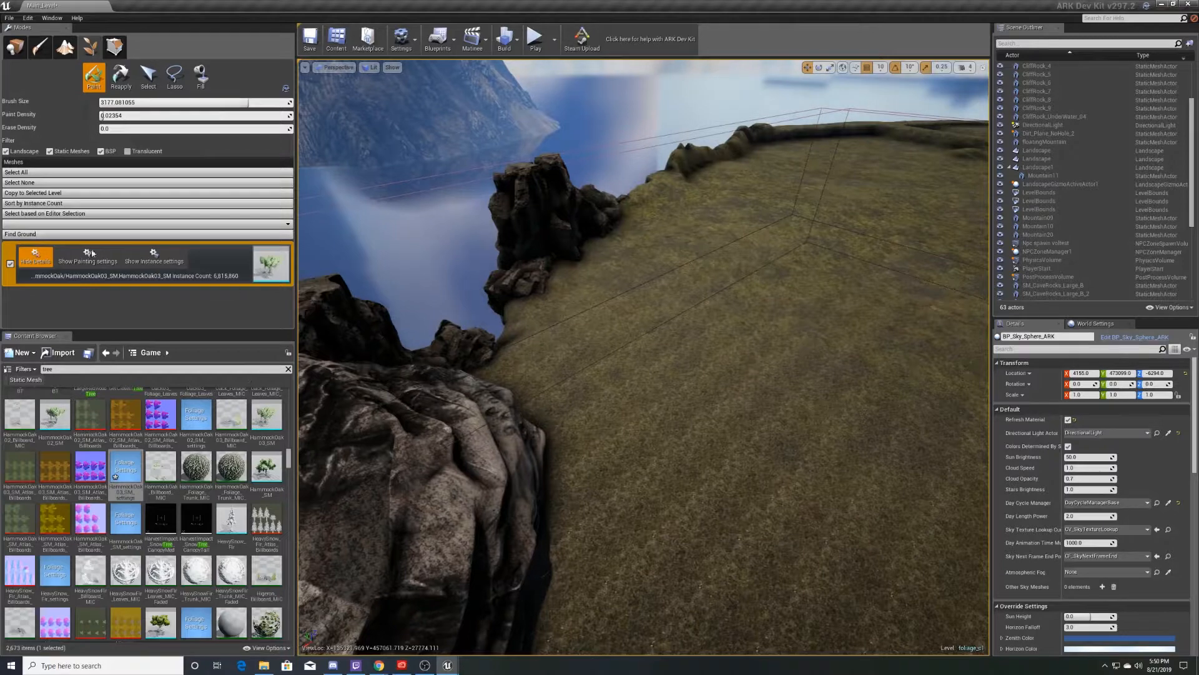
click(785, 258)
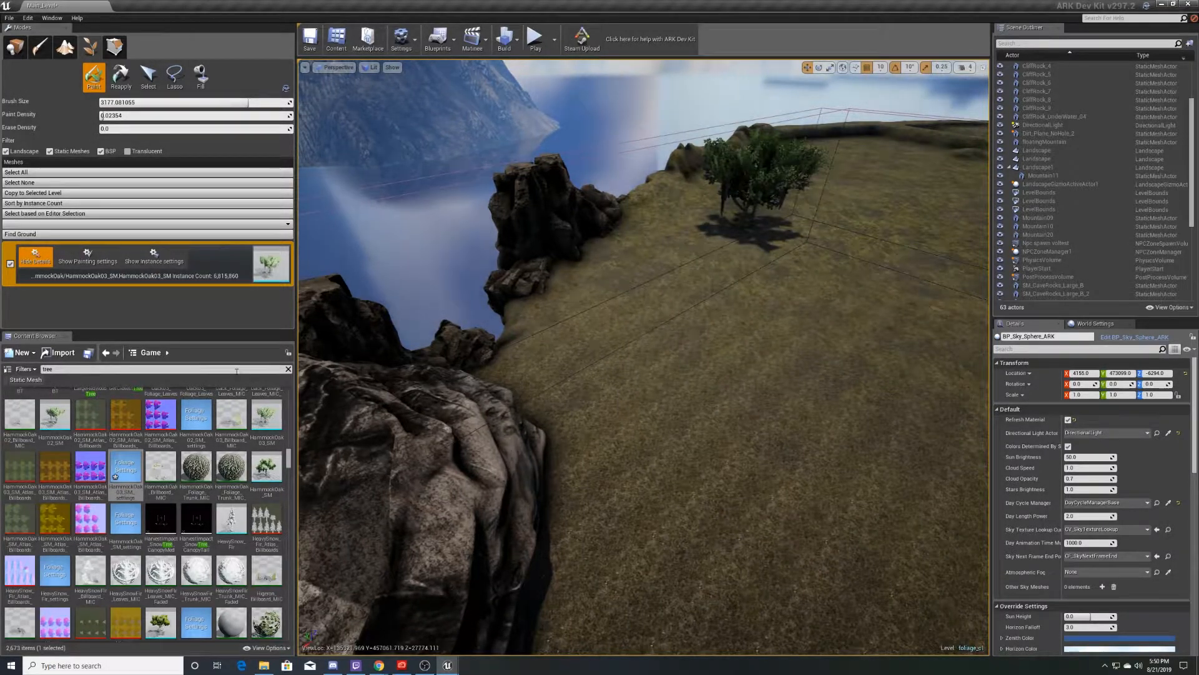
click(774, 266)
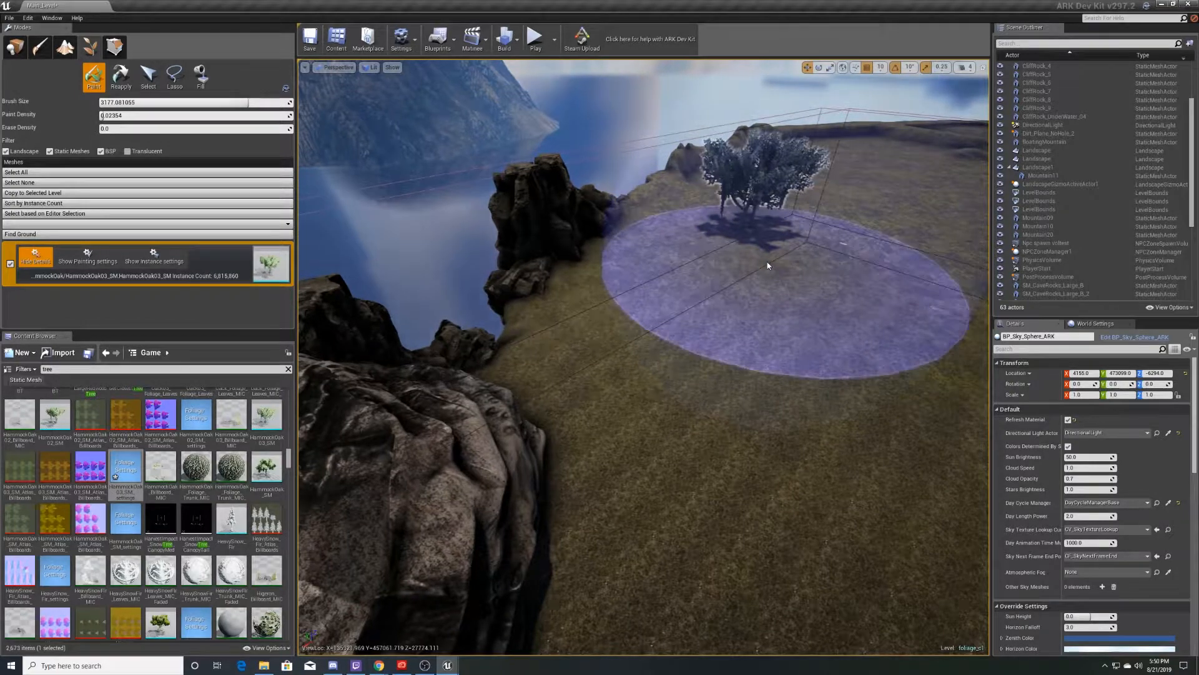
right_drag(773, 260, 918, 252)
click(875, 250)
mouse_move(837, 275)
right_down()
mouse_move(912, 281)
mouse_move(856, 340)
mouse_move(849, 290)
right_up()
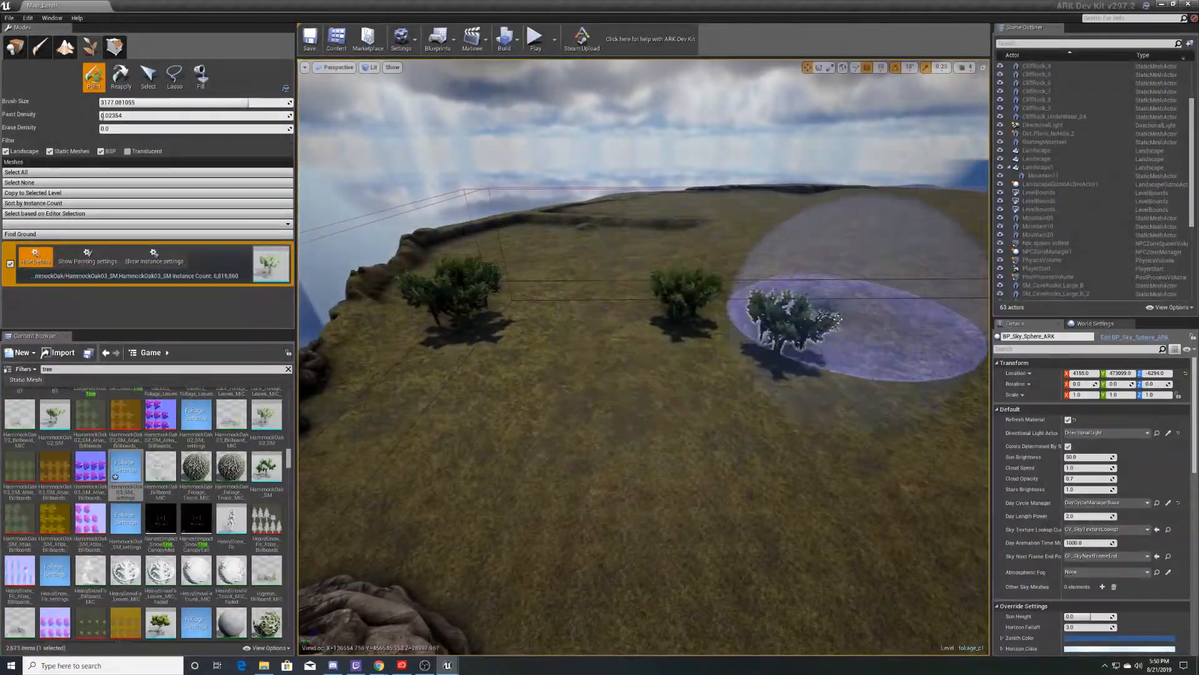
right_click(845, 379)
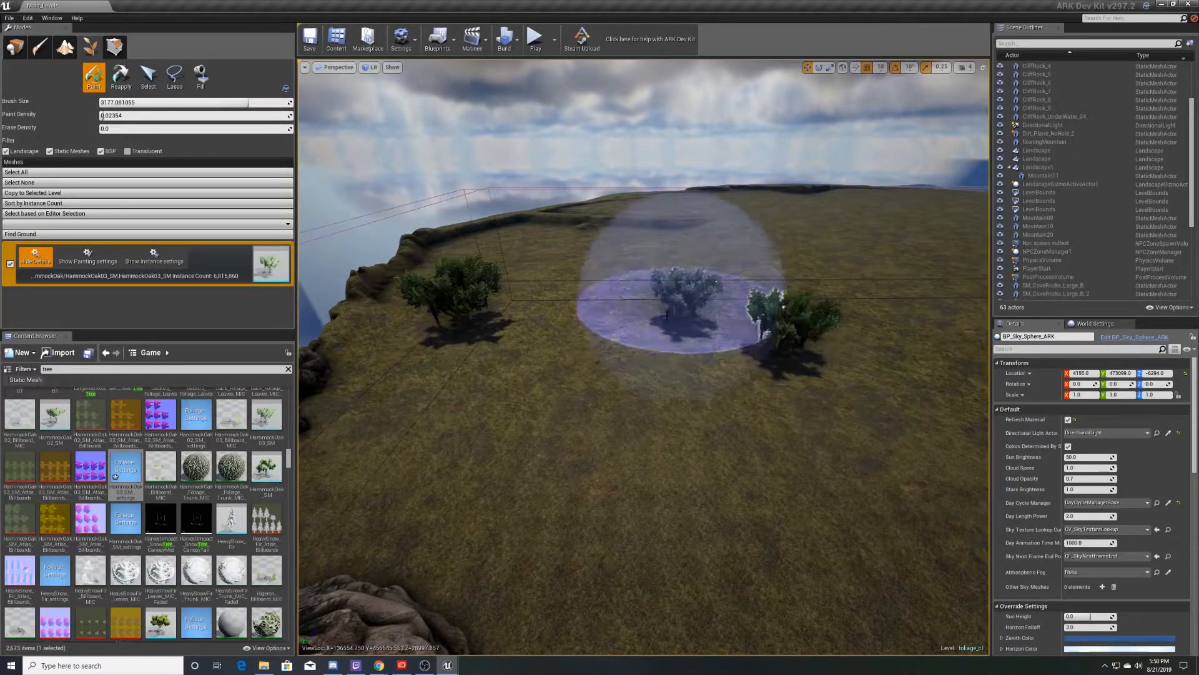
Step: Sculpt a winding stream channel beside the oaks with a brush of about 769 and a wide basin with about 5484
right_drag(731, 278, 578, 318)
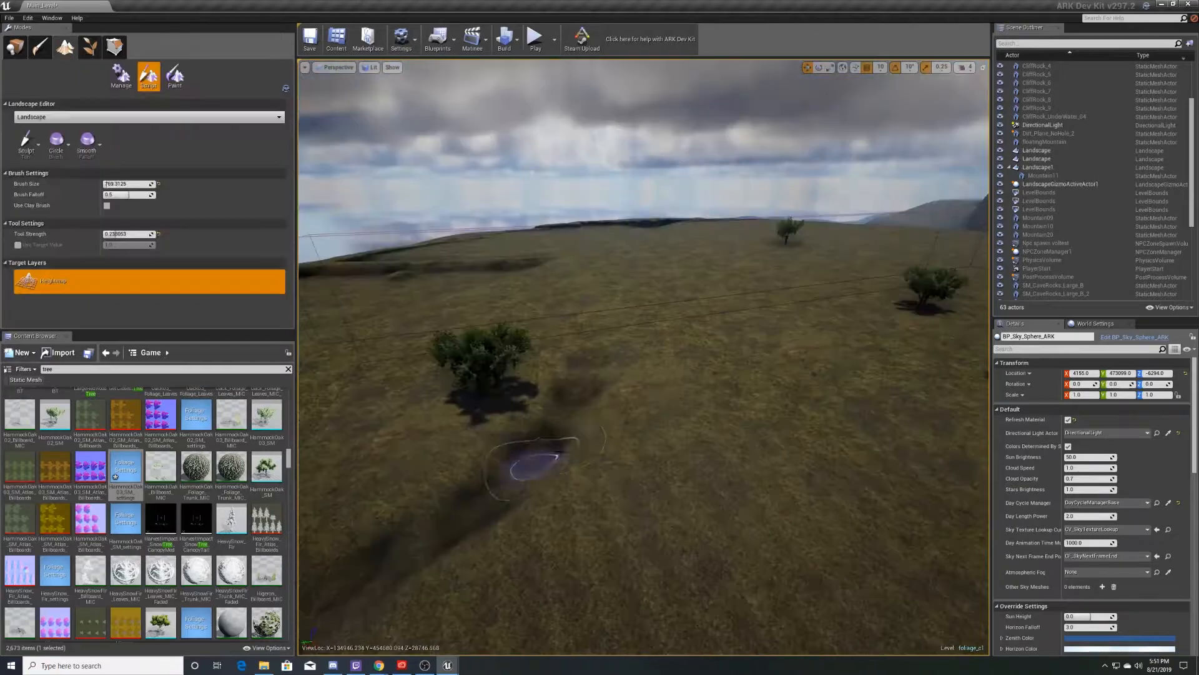
mouse_move(536, 466)
right_down()
mouse_move(440, 472)
mouse_move(528, 495)
mouse_move(693, 487)
mouse_move(600, 418)
mouse_move(531, 549)
mouse_move(540, 431)
mouse_move(571, 456)
mouse_move(687, 462)
mouse_move(510, 439)
right_up()
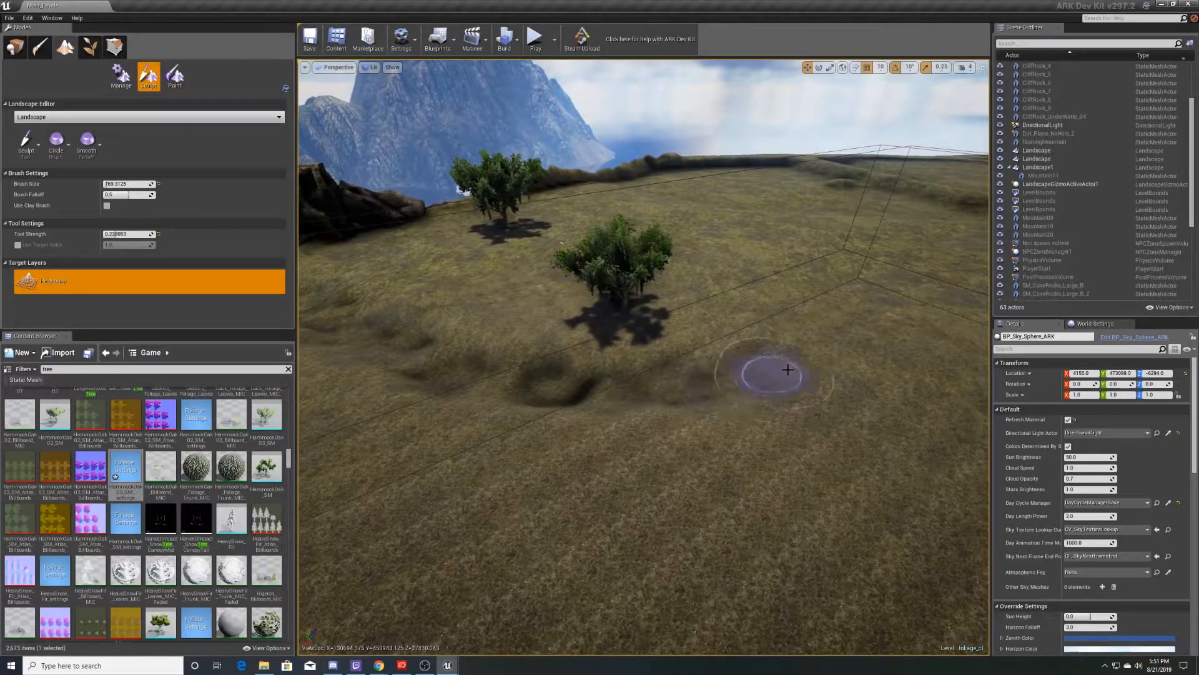
mouse_move(877, 310)
right_down()
mouse_move(556, 349)
mouse_move(468, 319)
mouse_move(531, 281)
mouse_move(431, 265)
mouse_move(537, 309)
mouse_move(581, 310)
mouse_move(575, 347)
mouse_move(552, 351)
right_up()
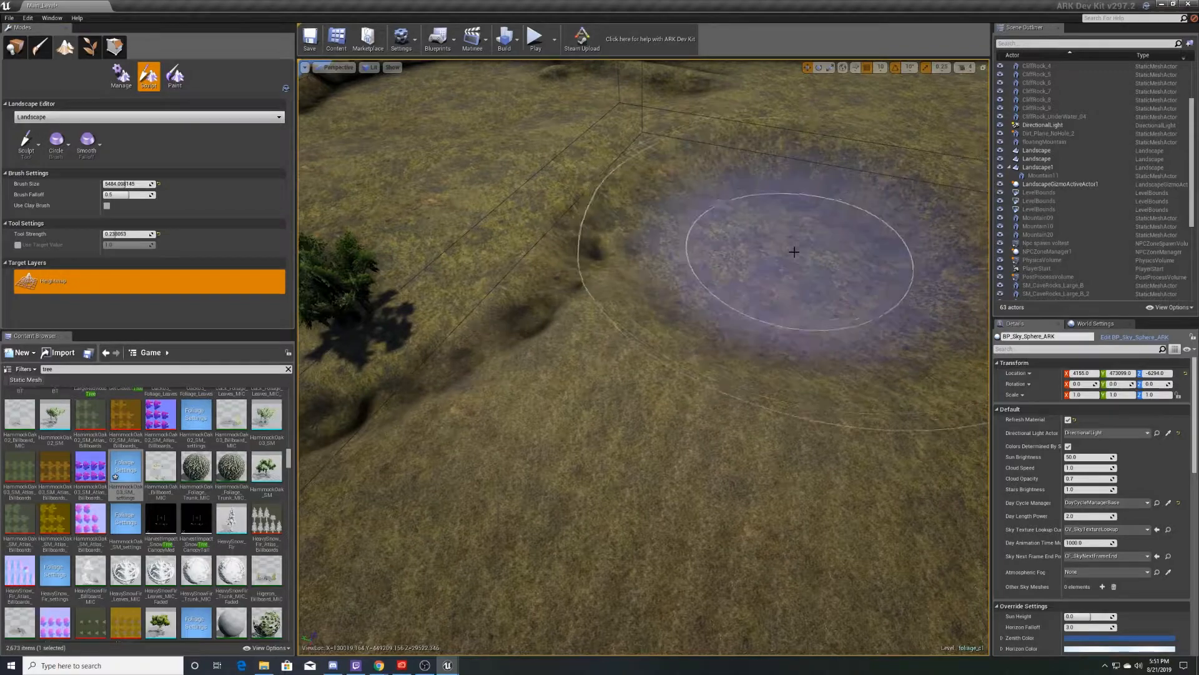
mouse_move(793, 252)
right_down()
mouse_move(681, 179)
mouse_move(706, 159)
mouse_move(706, 250)
mouse_move(687, 156)
right_up()
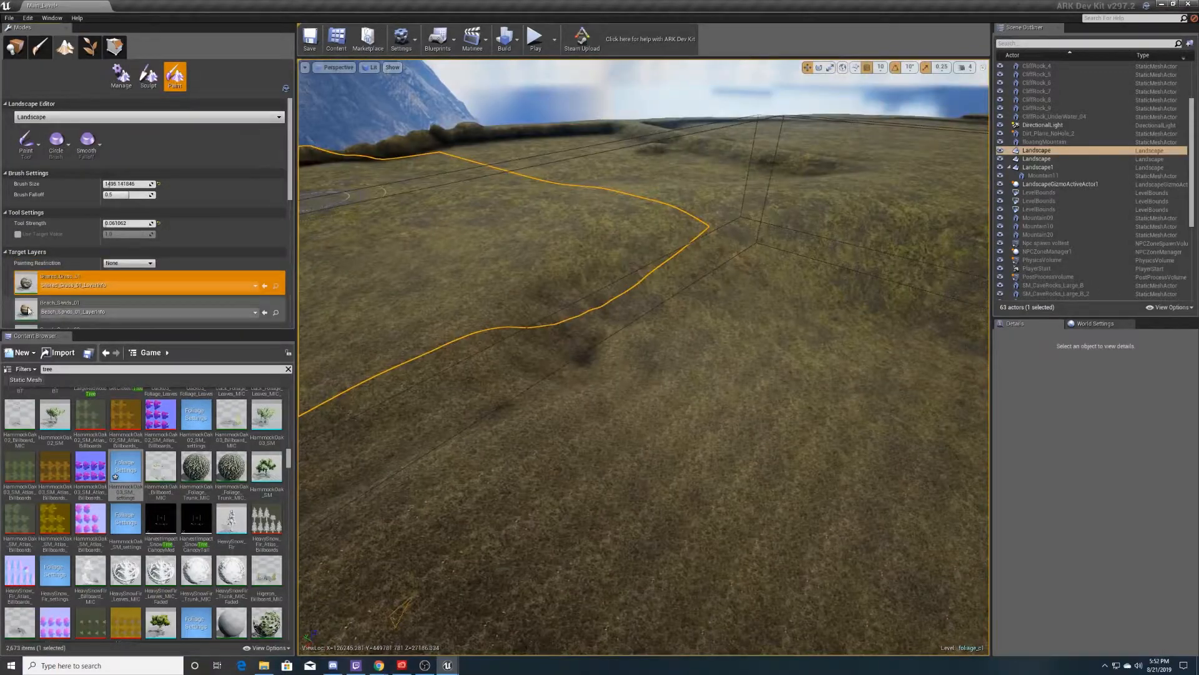
Step: Paint the stream channel and basin with the Beach_Sands_Wet landscape layer, raising the tool strength to about 0.3
click(28, 310)
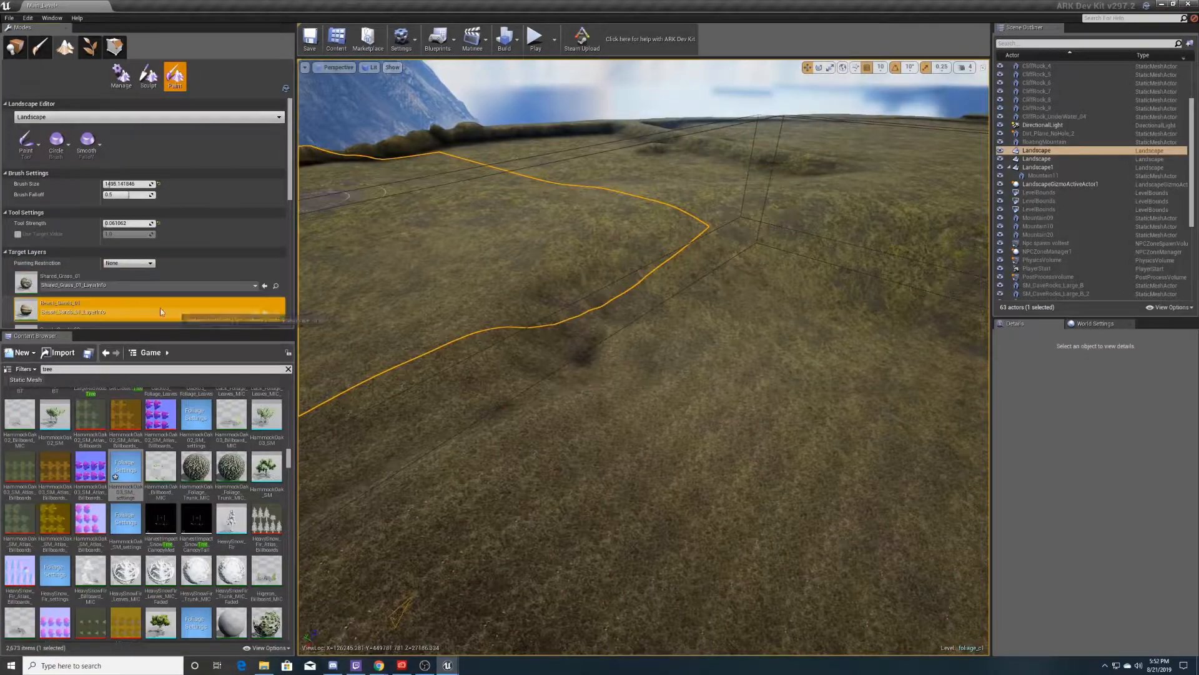
scroll(110, 316, down, 3)
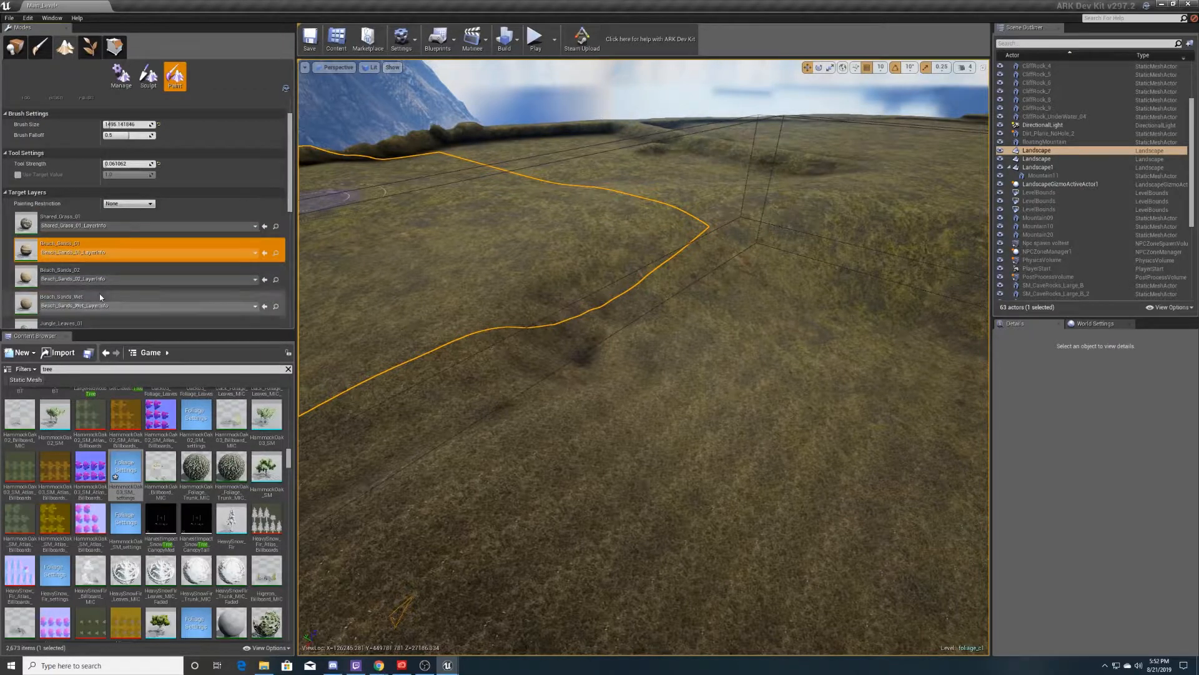
click(75, 303)
mouse_move(546, 344)
right_down()
mouse_move(390, 356)
mouse_move(406, 275)
right_up()
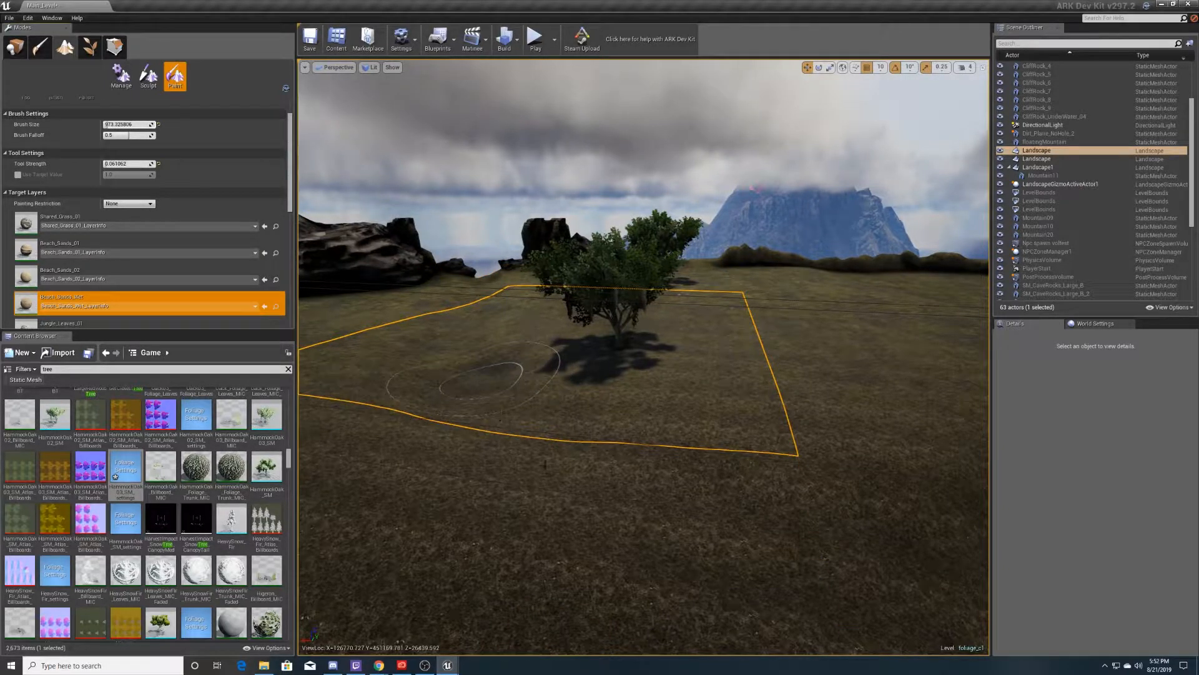
click(545, 465)
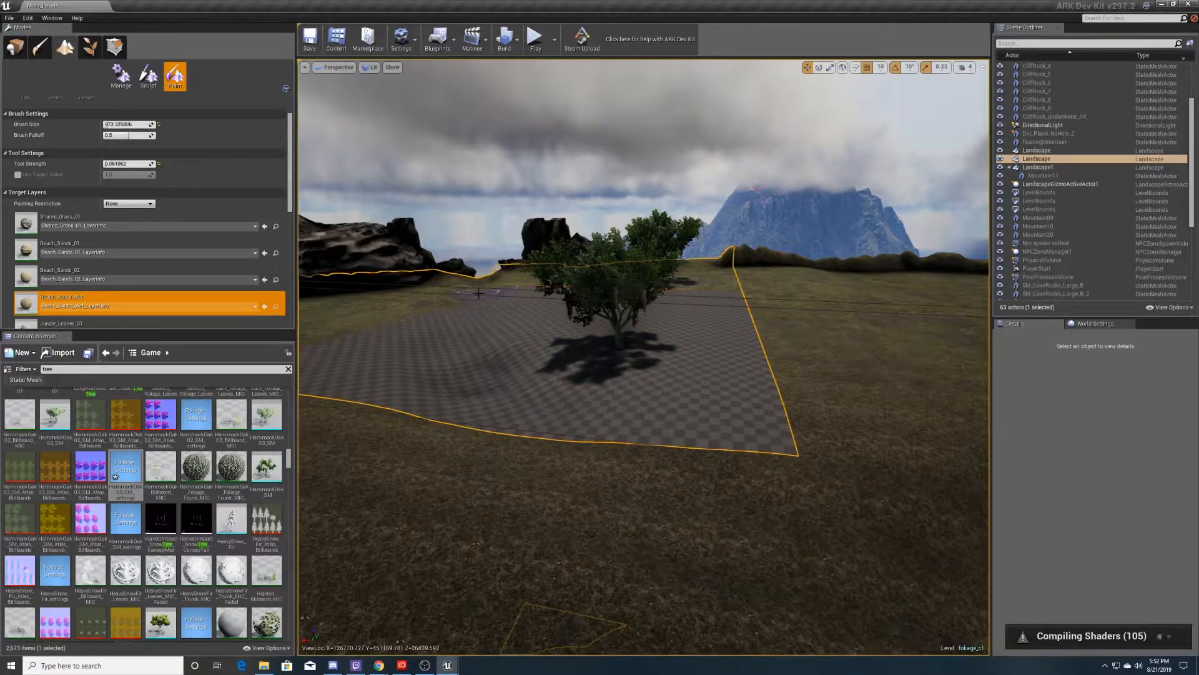
mouse_move(493, 316)
right_down()
mouse_move(599, 375)
mouse_move(525, 341)
right_up()
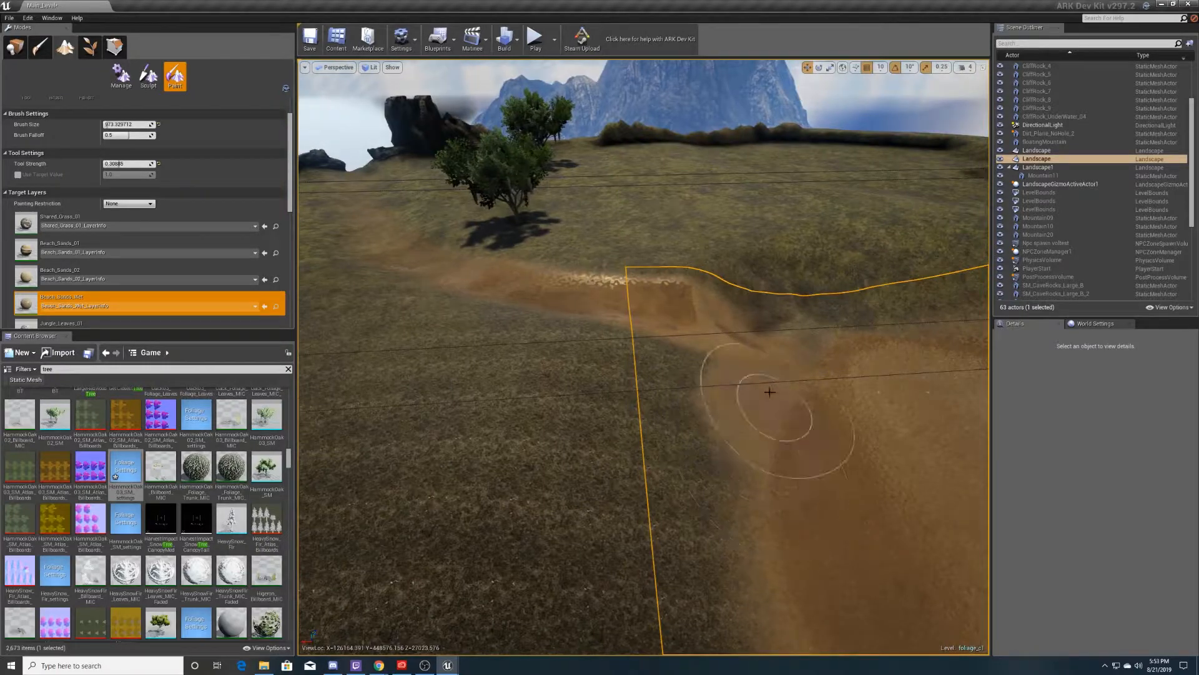
Step: Examine the painted stream and basin, the oaks and the rest of the plateau from above and from several sides
mouse_move(790, 369)
right_down()
mouse_move(874, 412)
mouse_move(912, 374)
mouse_move(856, 375)
mouse_move(757, 417)
right_up()
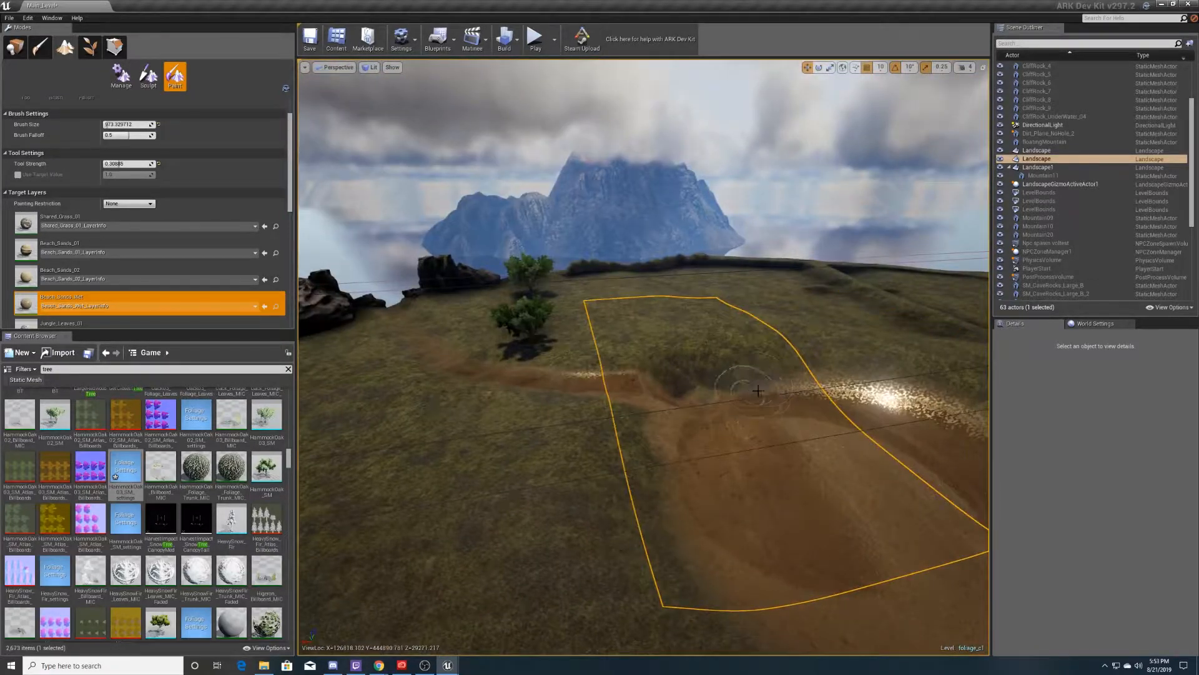
mouse_move(775, 379)
right_down()
mouse_move(928, 365)
mouse_move(755, 363)
mouse_move(756, 374)
right_up()
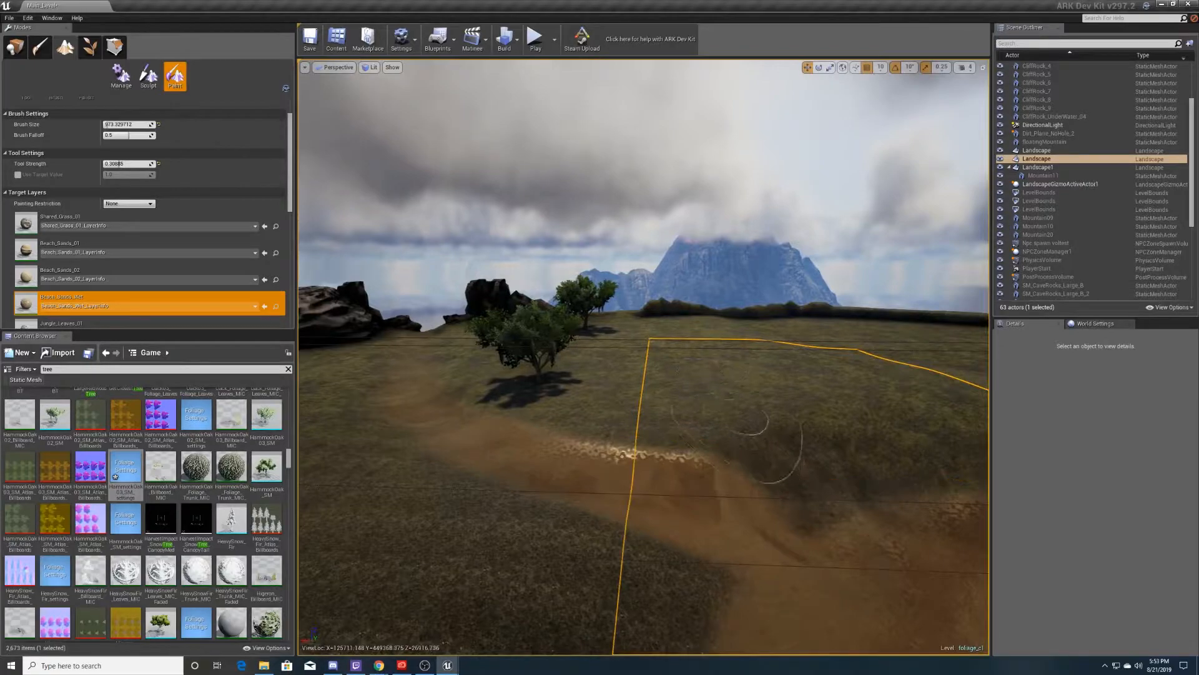
mouse_move(737, 422)
right_down()
mouse_move(789, 465)
mouse_move(806, 550)
mouse_move(650, 459)
mouse_move(550, 453)
mouse_move(593, 387)
mouse_move(584, 382)
mouse_move(665, 334)
mouse_move(678, 335)
mouse_move(671, 400)
mouse_move(647, 338)
mouse_move(779, 352)
right_up()
mouse_move(674, 318)
right_down()
mouse_move(675, 268)
mouse_move(715, 264)
mouse_move(625, 297)
mouse_move(675, 287)
mouse_move(647, 291)
mouse_move(687, 334)
mouse_move(624, 290)
mouse_move(747, 249)
right_up()
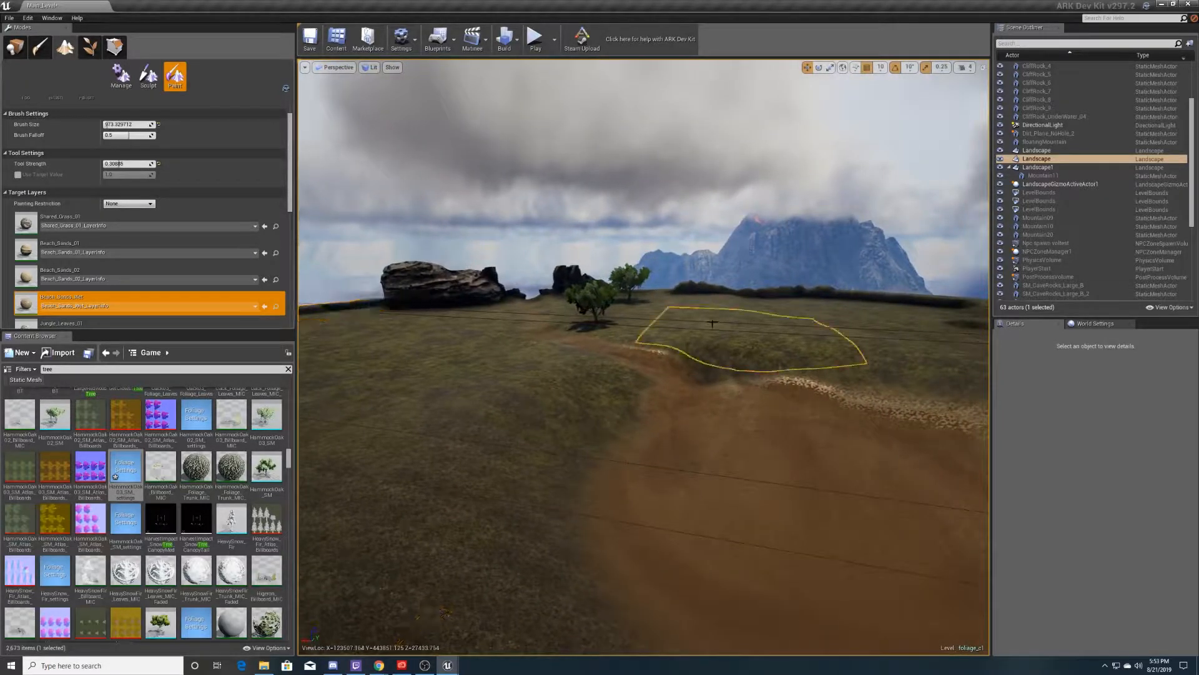
mouse_move(723, 394)
right_down()
mouse_move(653, 399)
mouse_move(703, 437)
mouse_move(724, 418)
mouse_move(691, 406)
mouse_move(787, 409)
mouse_move(794, 437)
mouse_move(644, 475)
right_up()
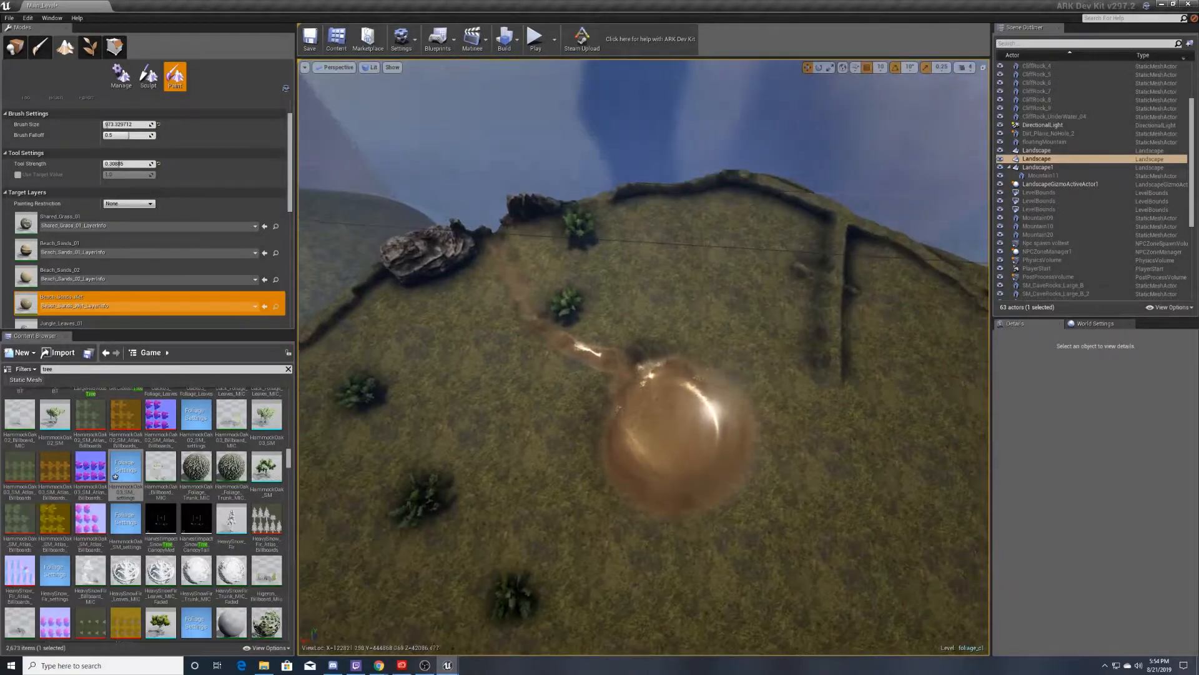
right_drag(643, 357, 657, 295)
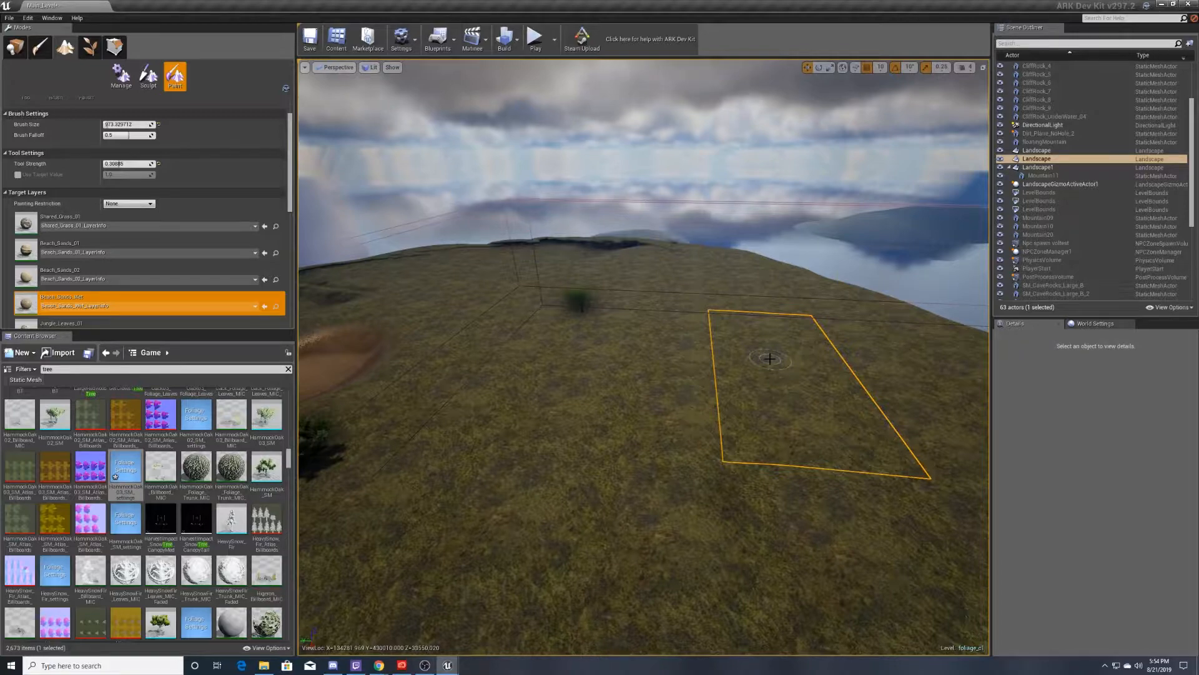
right_drag(693, 254, 509, 217)
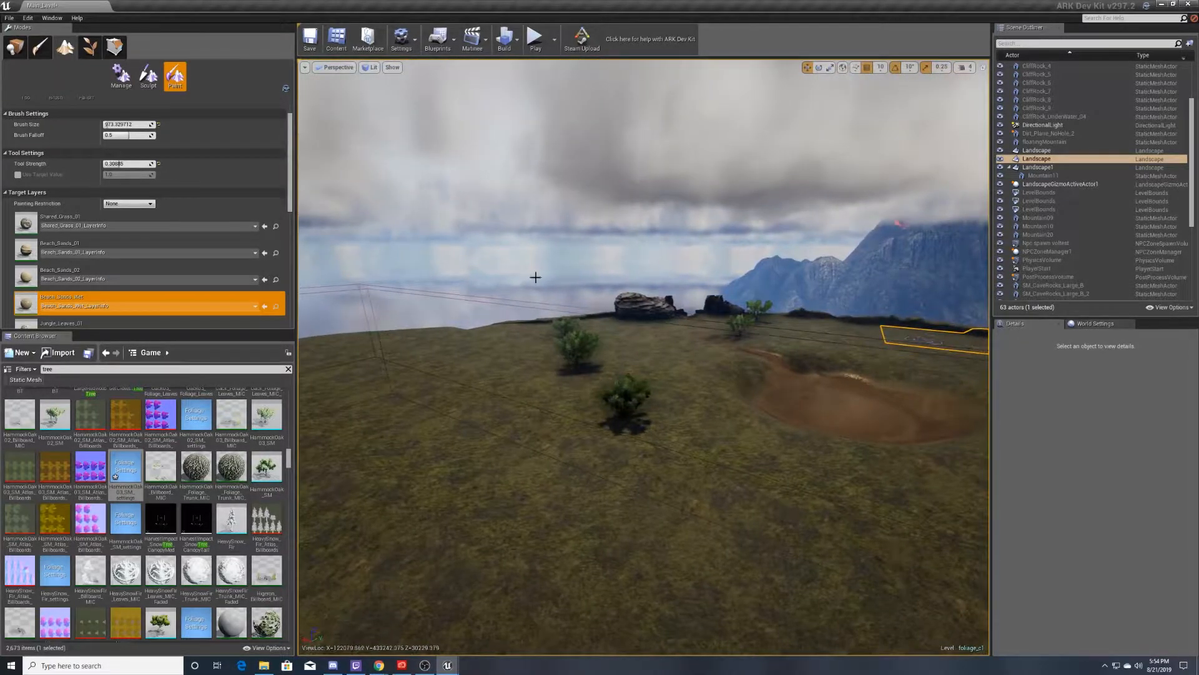
key(w)
right_drag(536, 277, 732, 212)
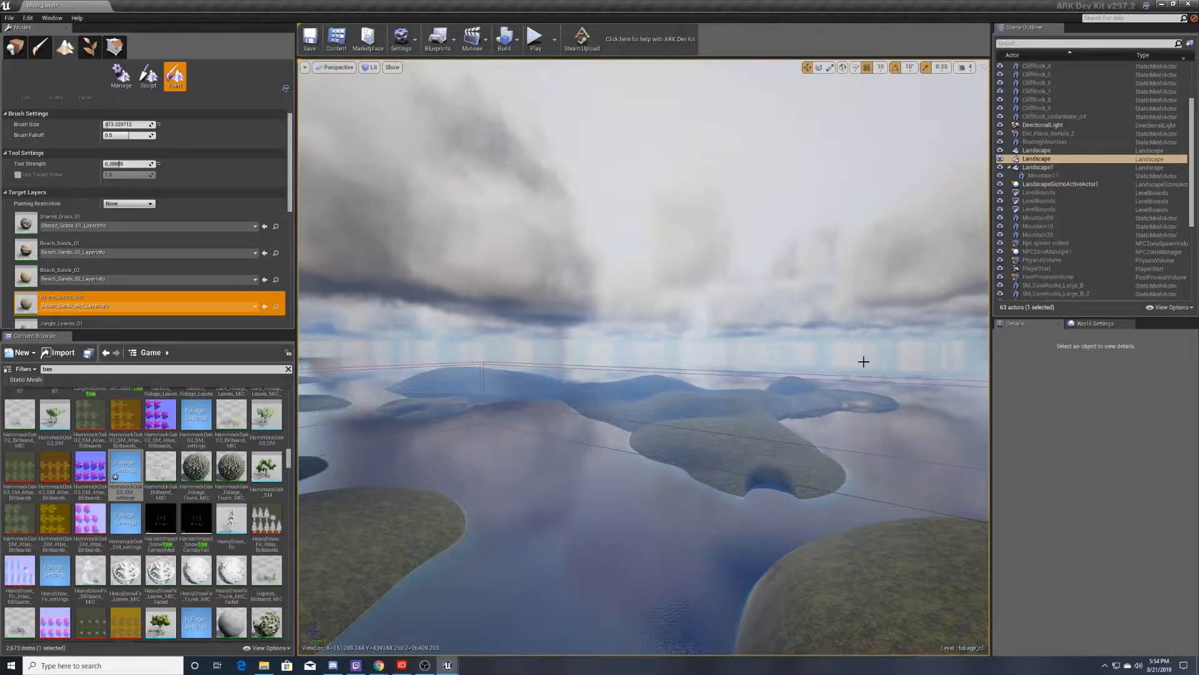
mouse_move(723, 350)
right_down()
mouse_move(694, 343)
mouse_move(706, 359)
mouse_move(723, 350)
right_up()
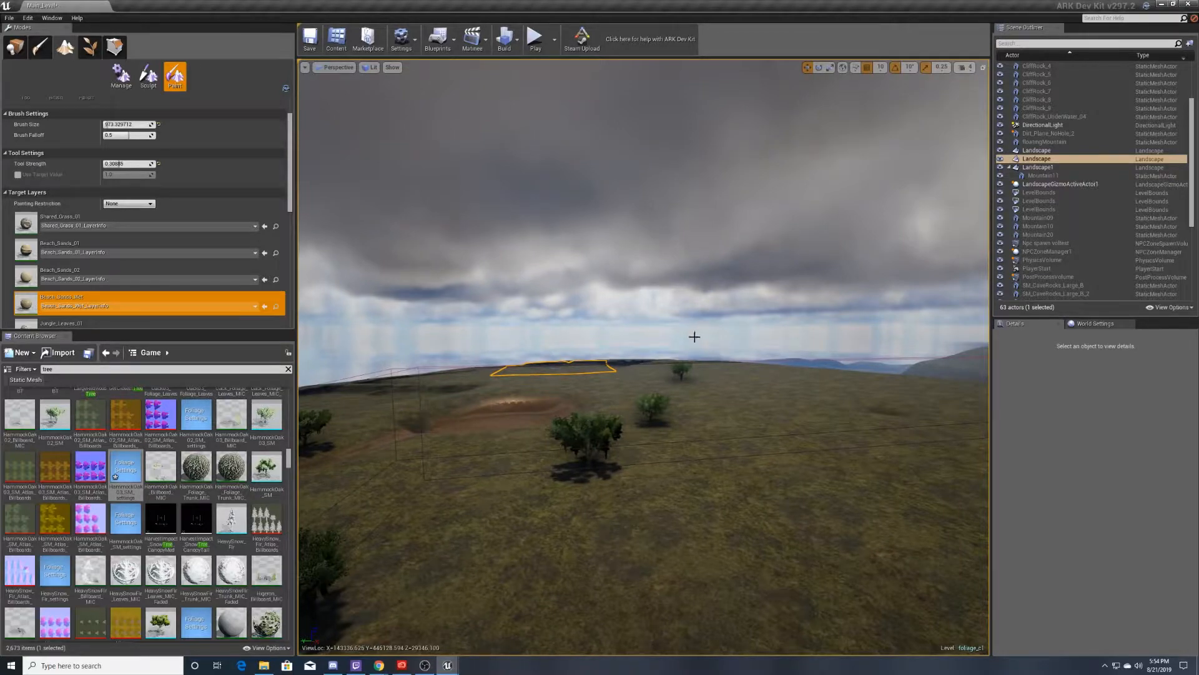
Step: Choose the Jungle_Pebbles_01 landscape layer as the paint target for the plateau
right_drag(752, 337, 678, 363)
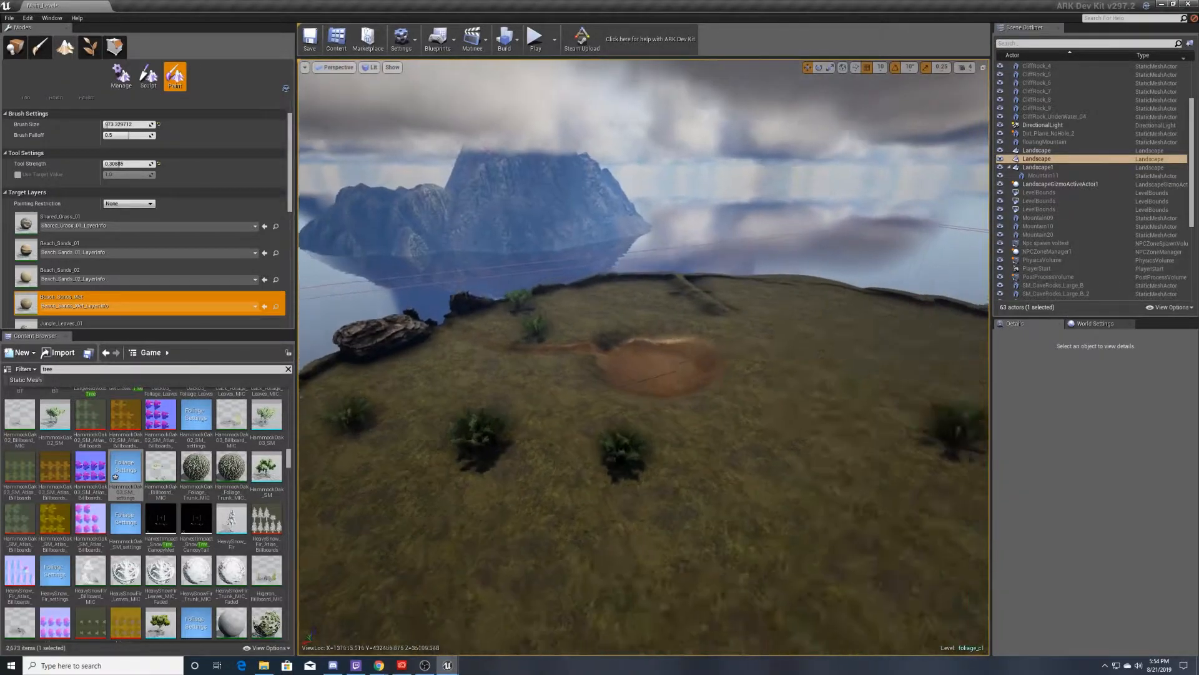
scroll(130, 258, down, 3)
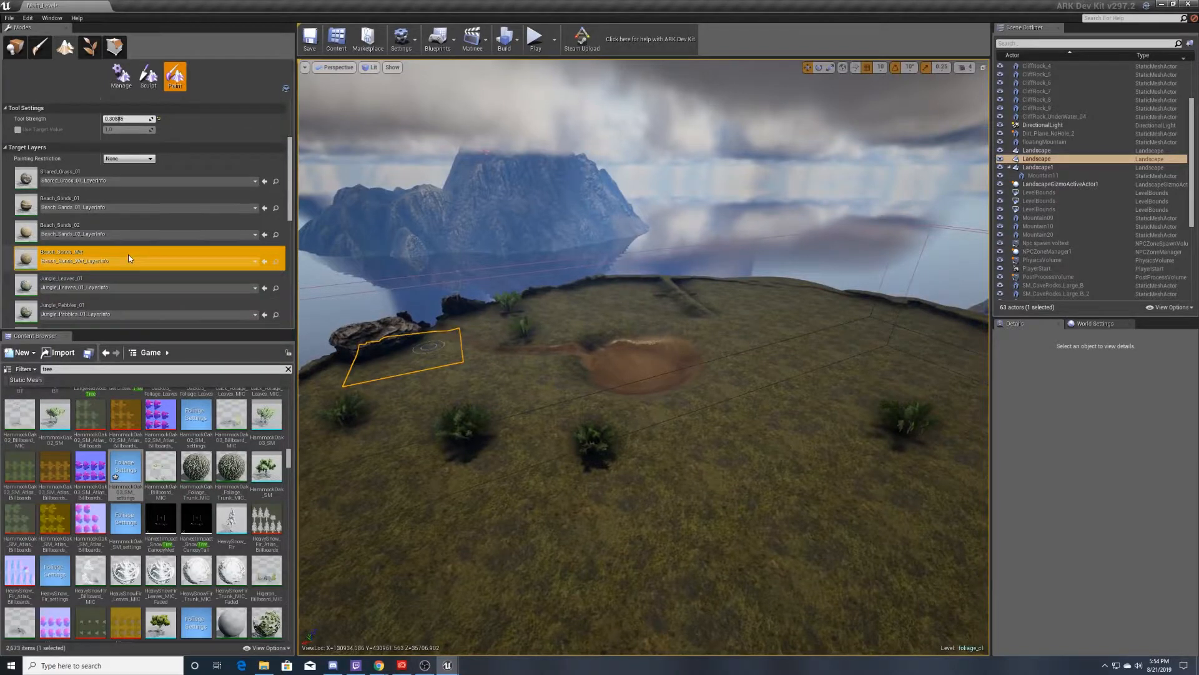
scroll(129, 258, down, 7)
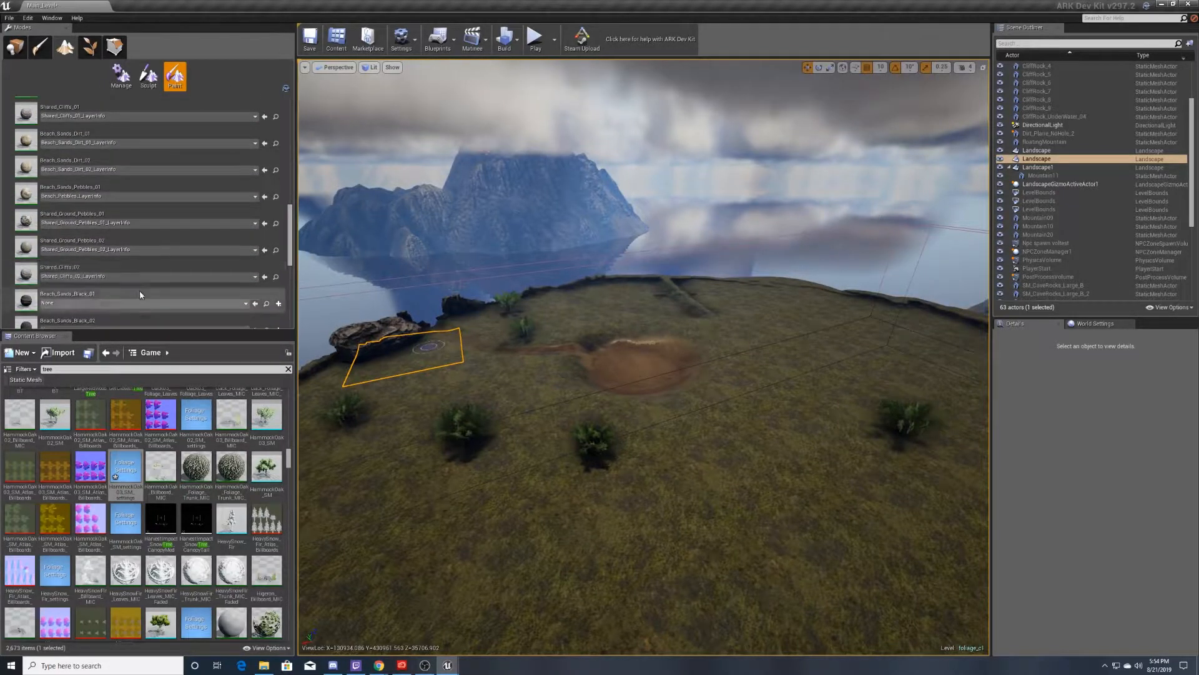
scroll(117, 251, up, 5)
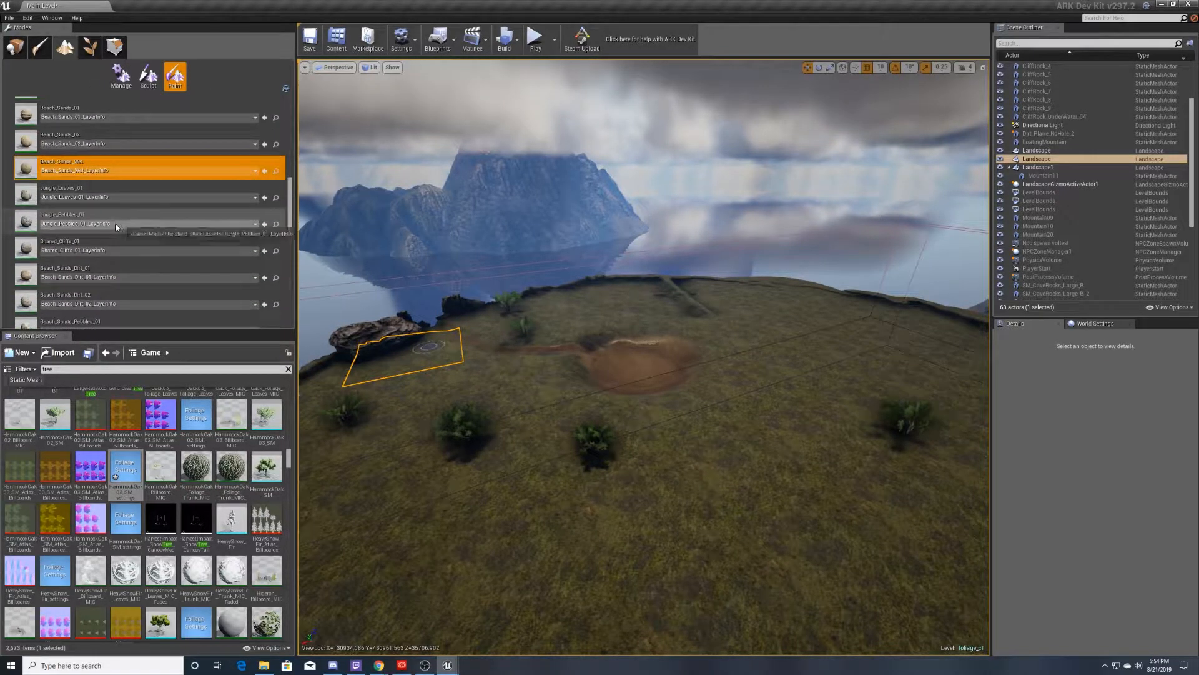
click(80, 222)
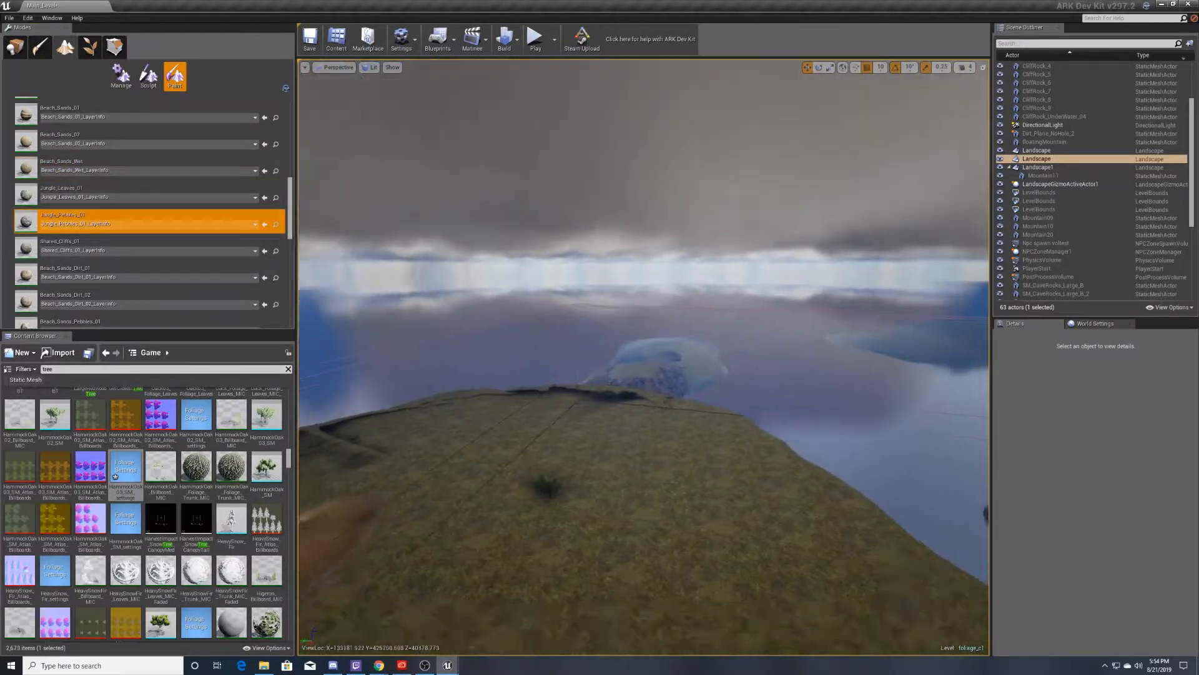
mouse_move(644, 358)
right_down()
mouse_move(634, 413)
mouse_move(524, 403)
mouse_move(522, 331)
right_up()
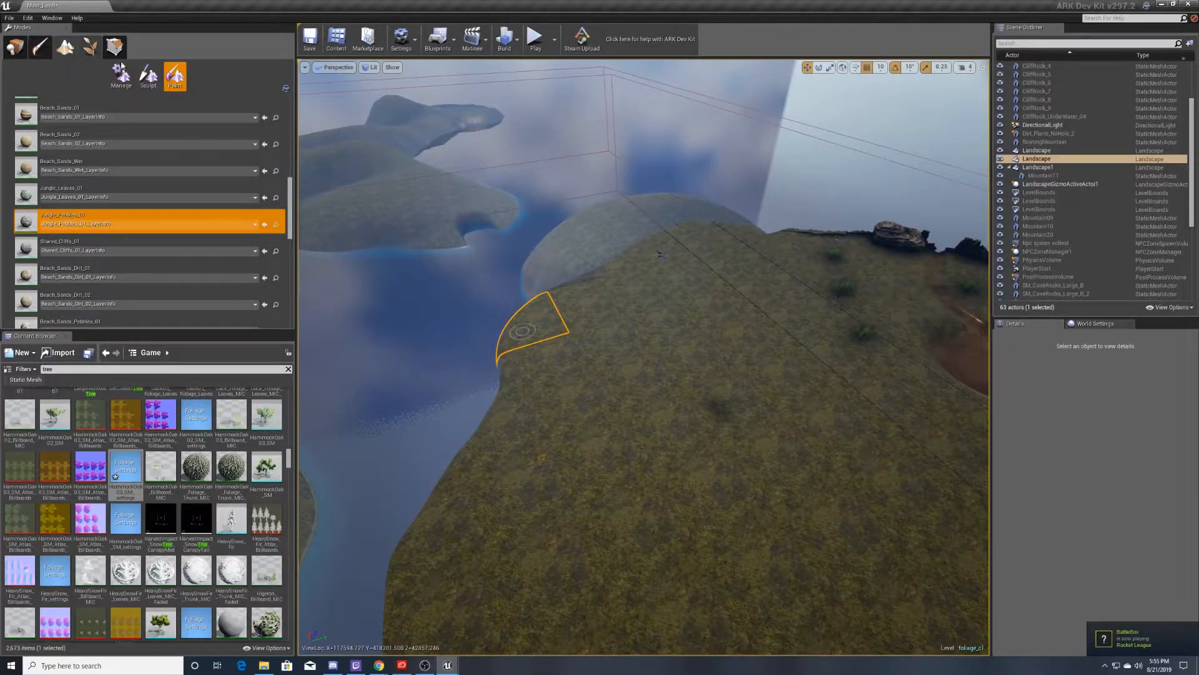
scroll(145, 133, up, 1)
scroll(144, 130, up, 5)
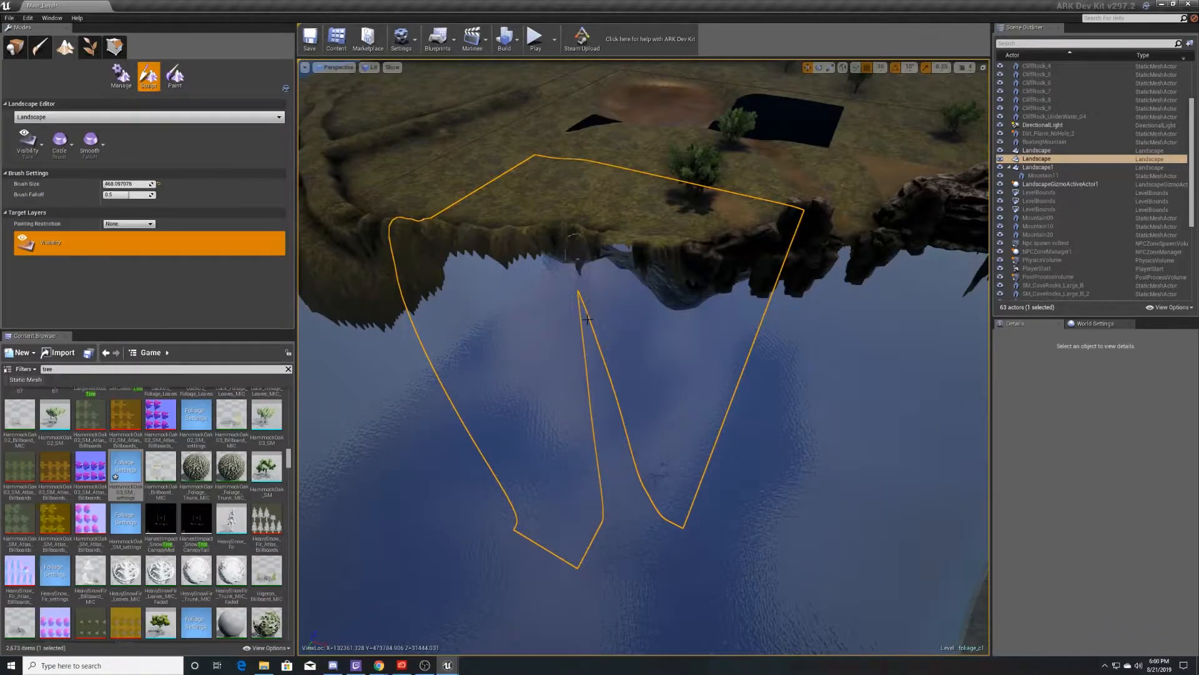
Step: Examine the floating island's rim opening between the cliff rocks, its rocky underside and the oaks on the plateau
right_drag(587, 319, 631, 487)
key(w)
key(w)
key(s)
key(s)
key(w)
key(s)
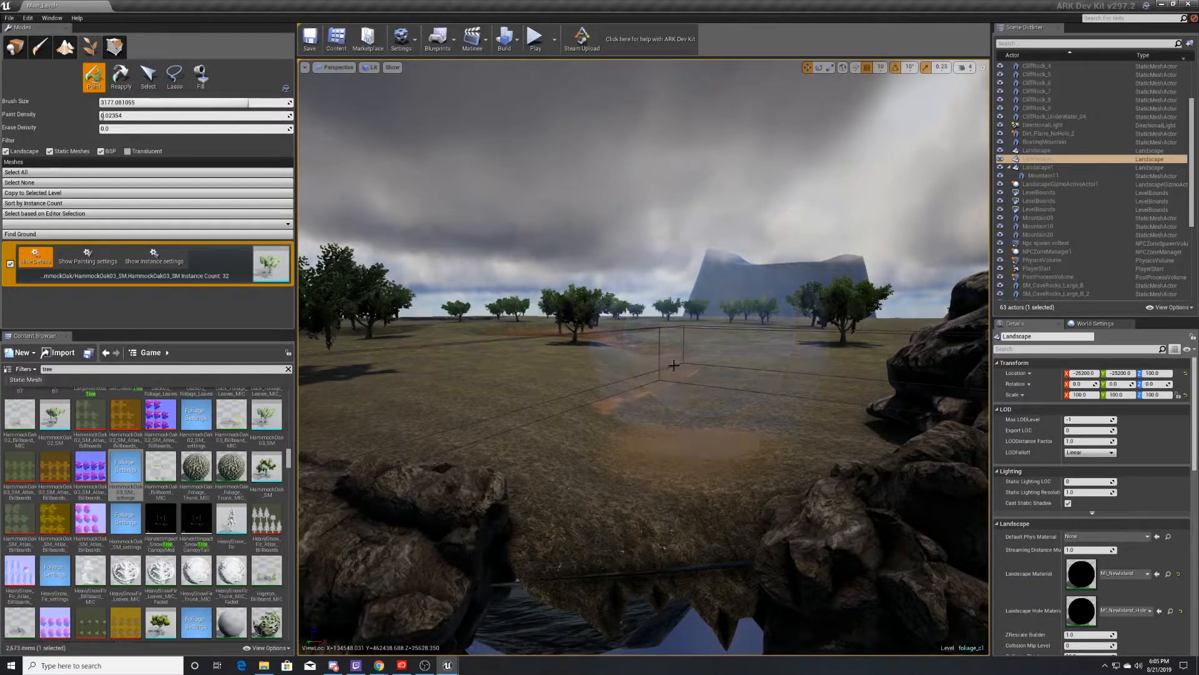
key(w)
right_drag(674, 365, 666, 288)
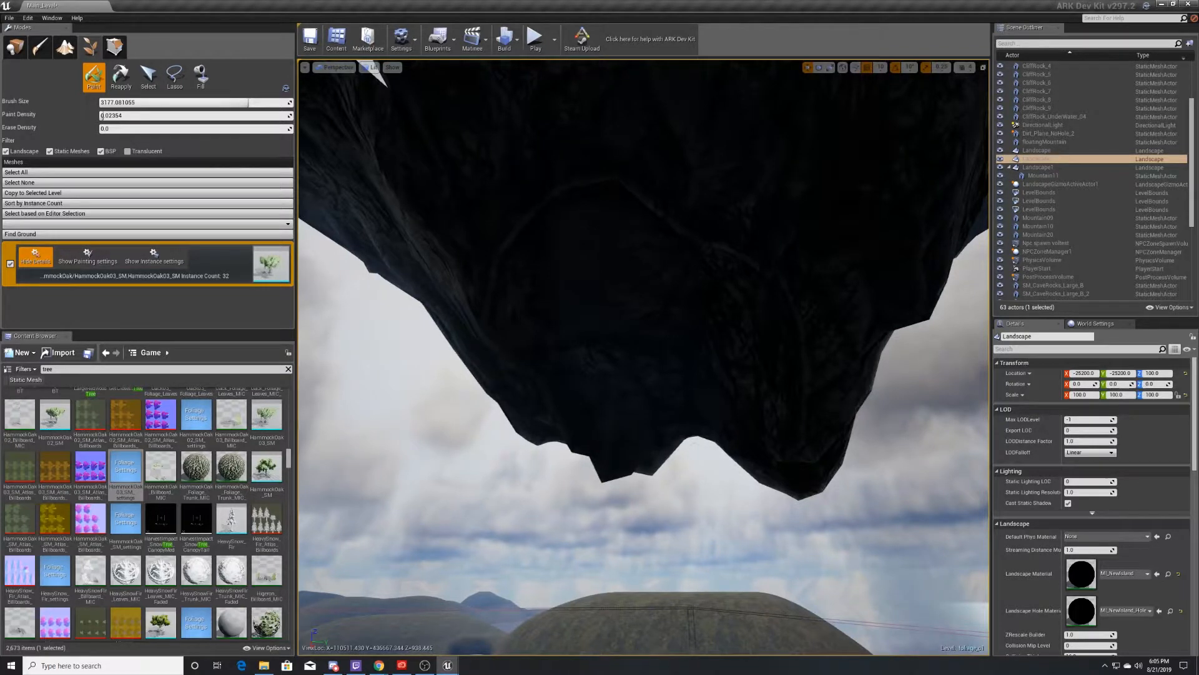
right_drag(665, 287, 759, 283)
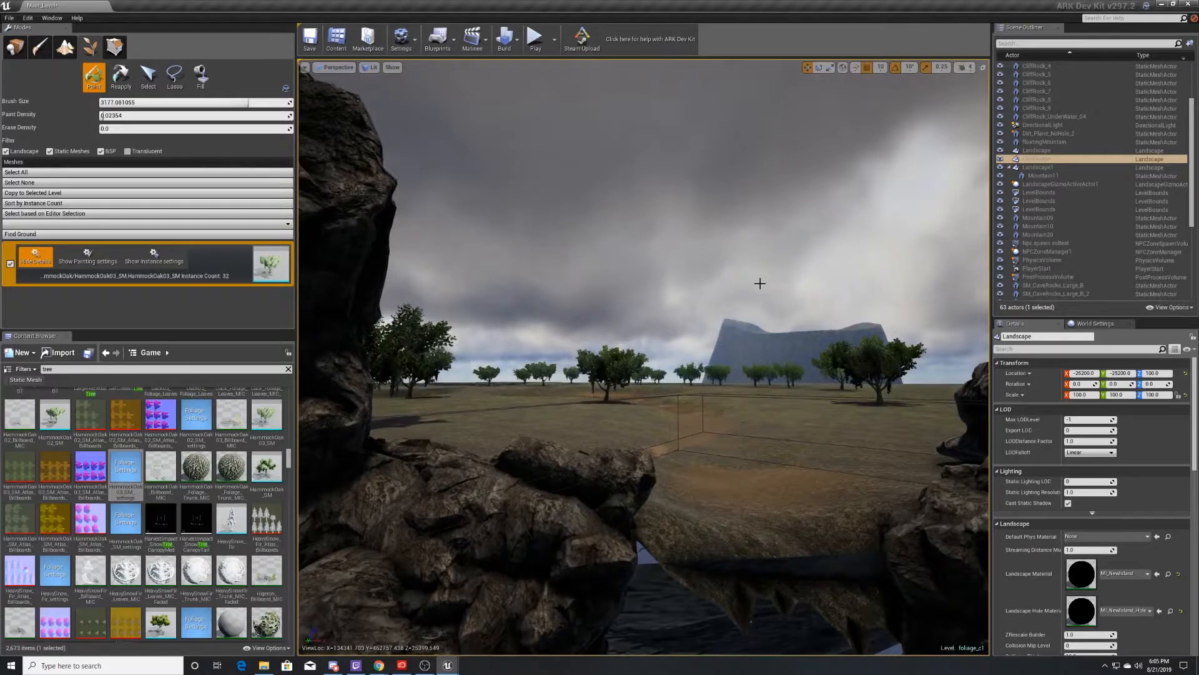